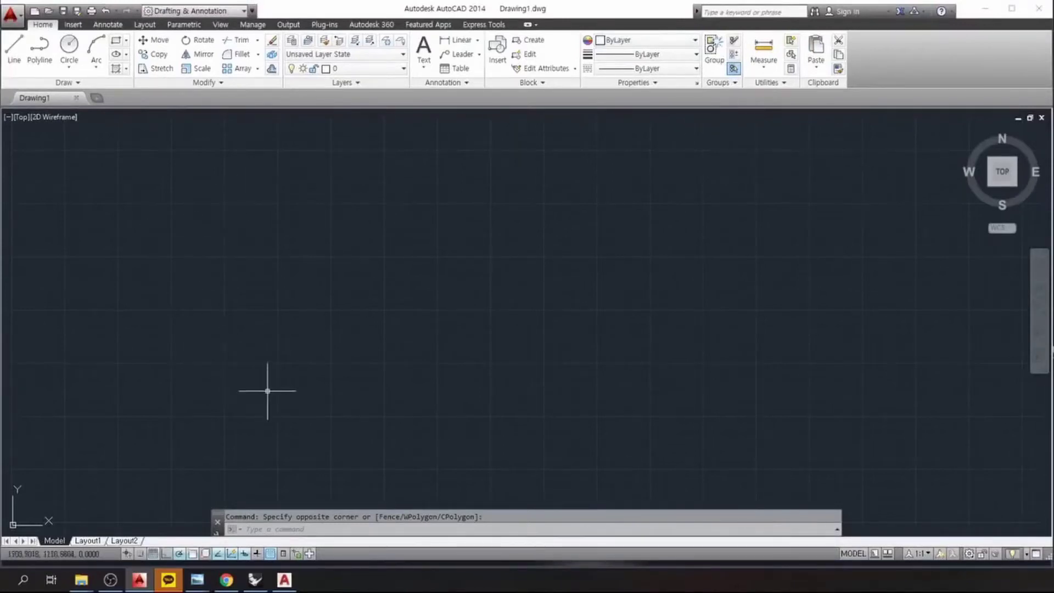
# Look through the drawing's publishing and sharing options, including 3D print service, archive, eTransmit and email.
pyautogui.click(11, 14)
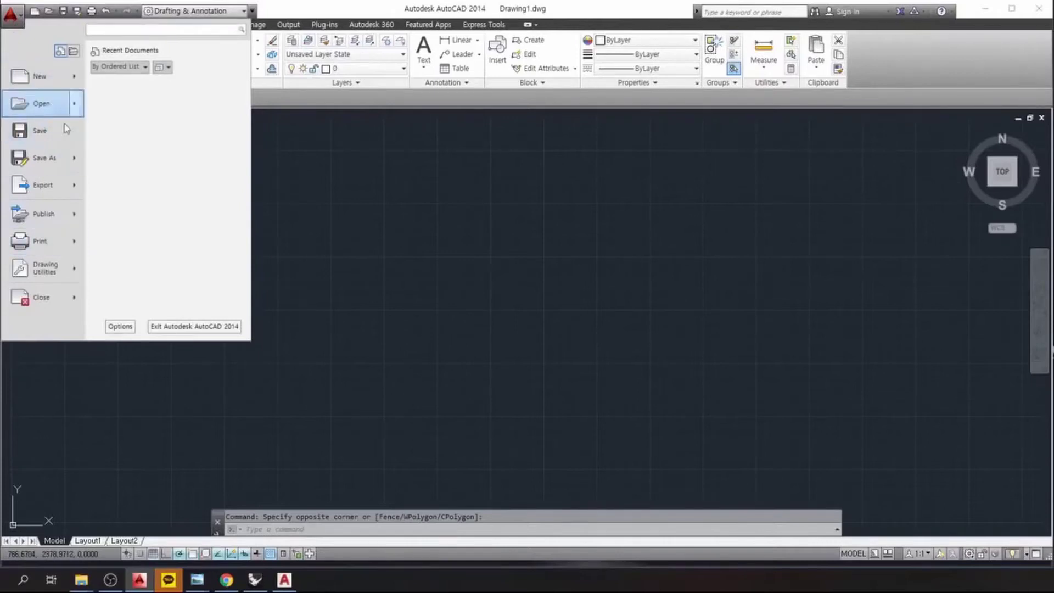
pyautogui.click(46, 214)
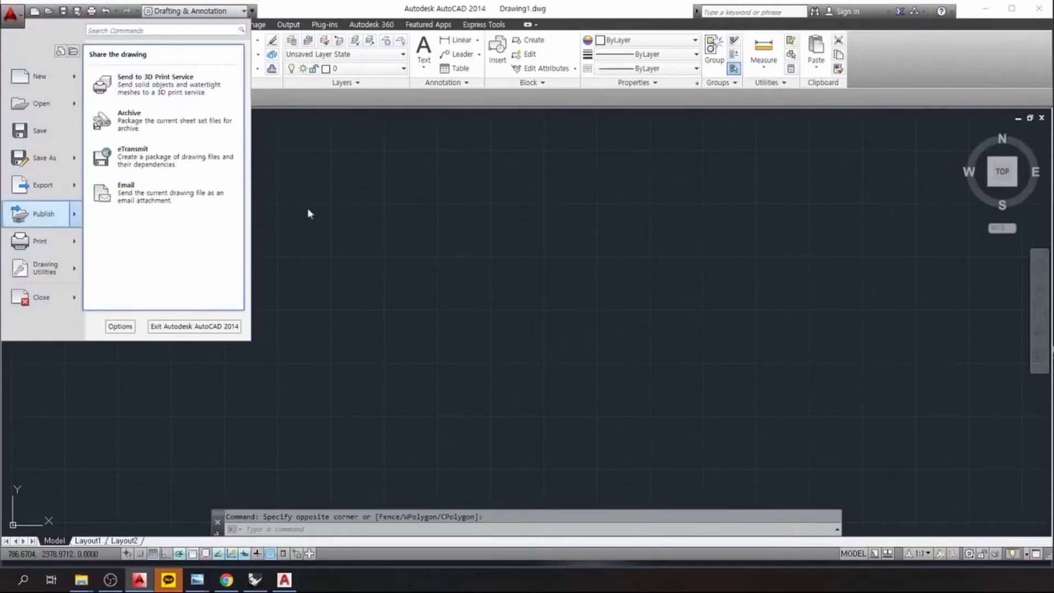
pyautogui.click(384, 243)
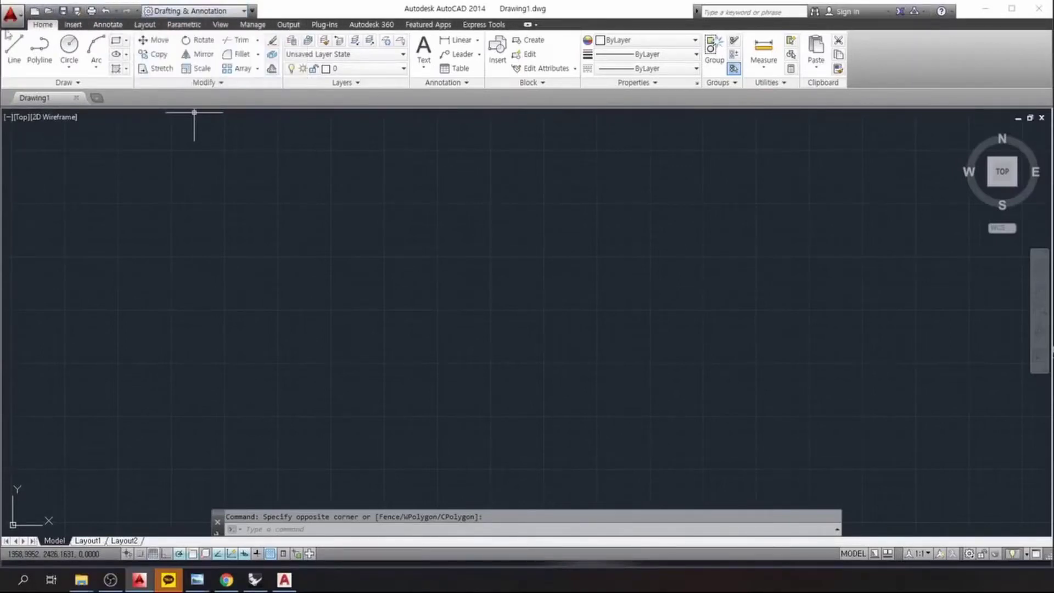
# Review the Insert, Home, Annotate, Layout, Parametric, View and Output tool sets, ending on the Output tools.
pyautogui.scroll(-3, 49, 28)
pyautogui.scroll(2, 49, 30)
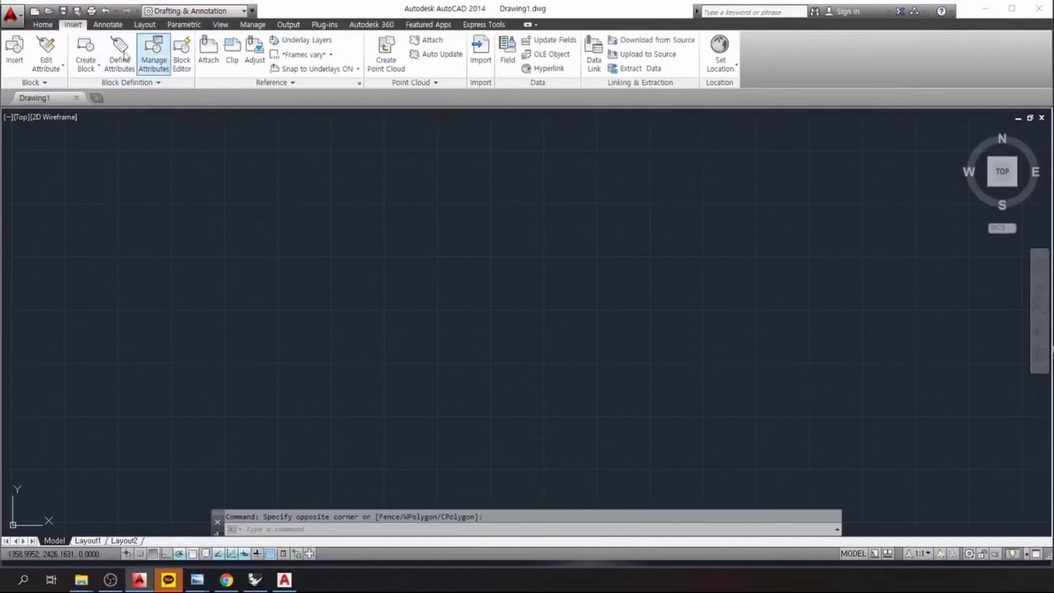
pyautogui.click(43, 25)
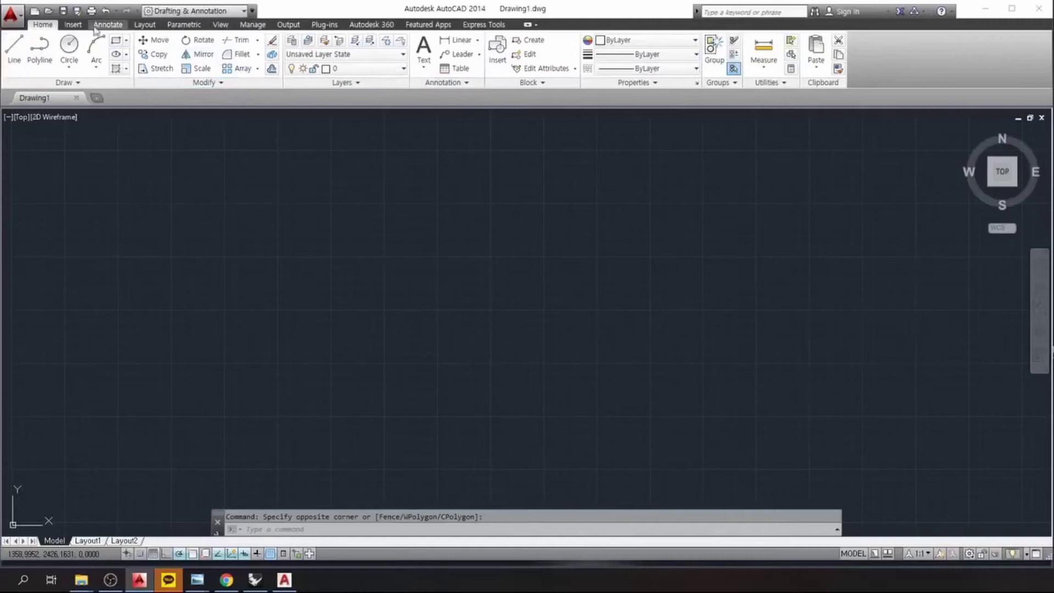
pyautogui.click(108, 25)
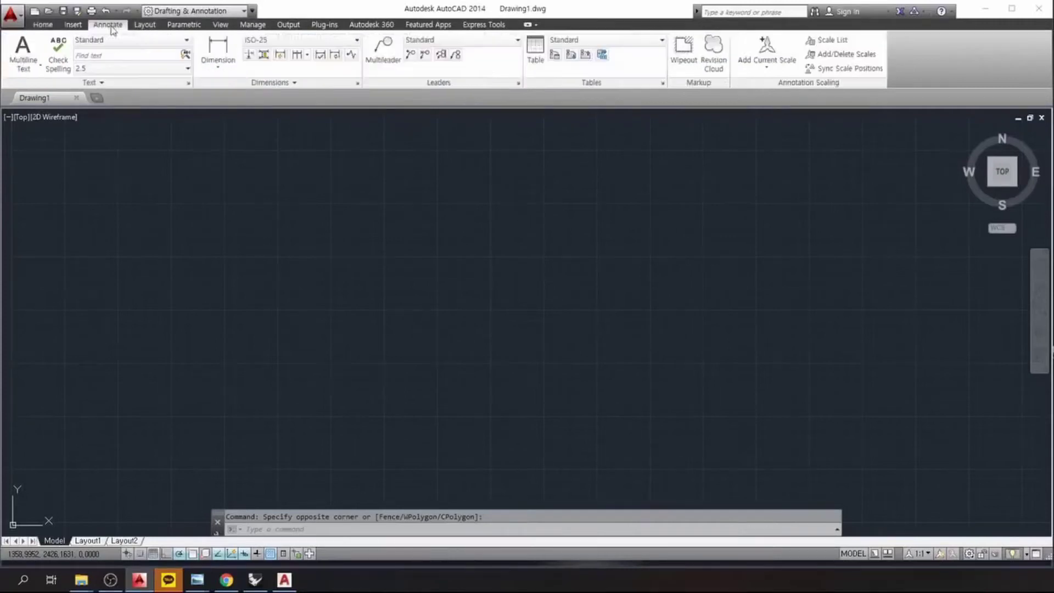
pyautogui.click(144, 25)
pyautogui.click(184, 25)
pyautogui.click(221, 25)
pyautogui.click(288, 24)
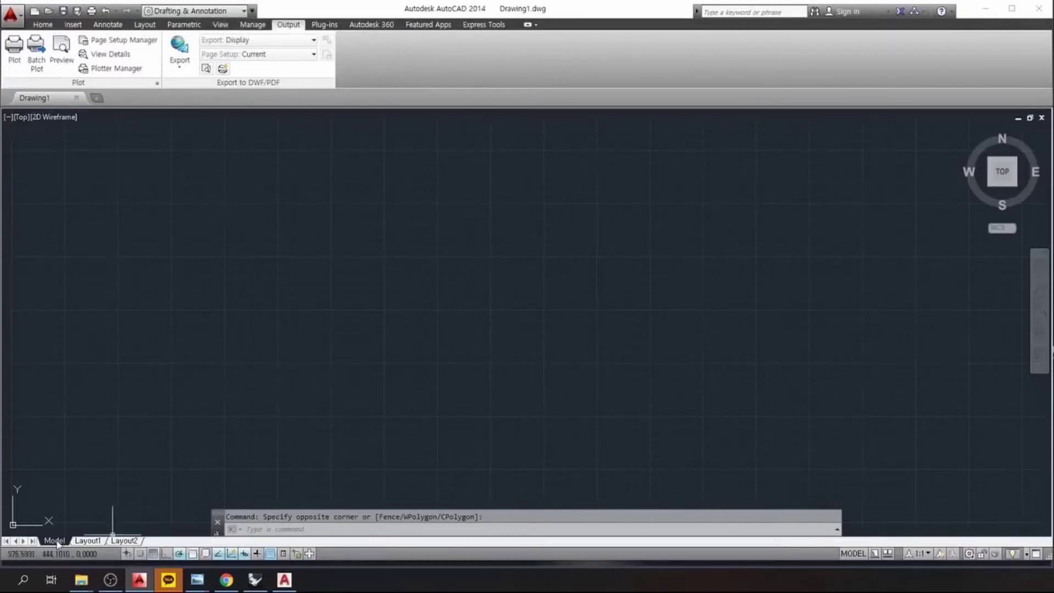
# Compare model space with the Layout1 and Layout2 paper sheets, ending in model space.
pyautogui.click(87, 541)
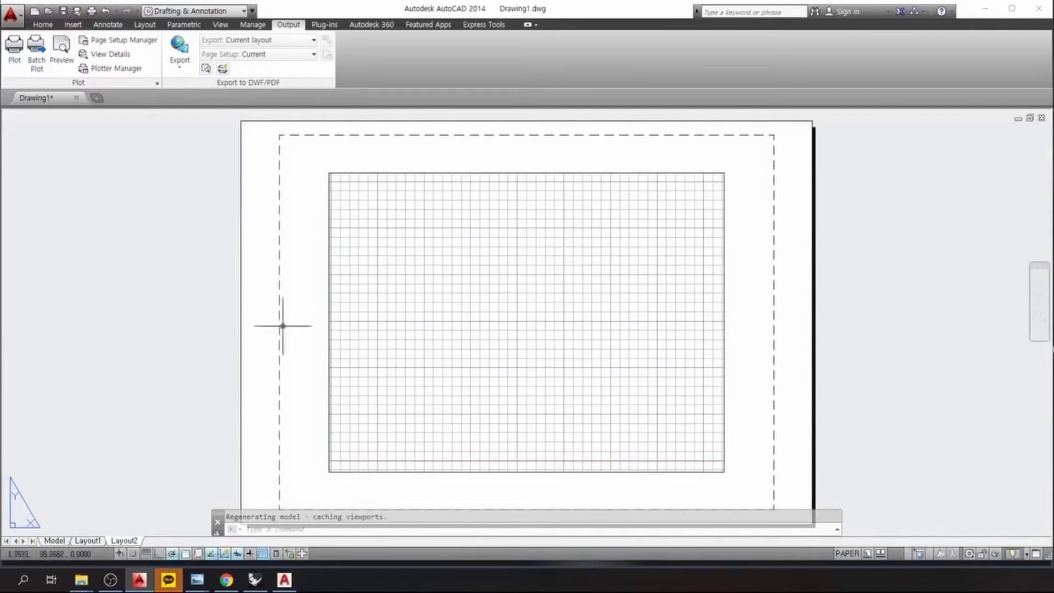
pyautogui.click(54, 541)
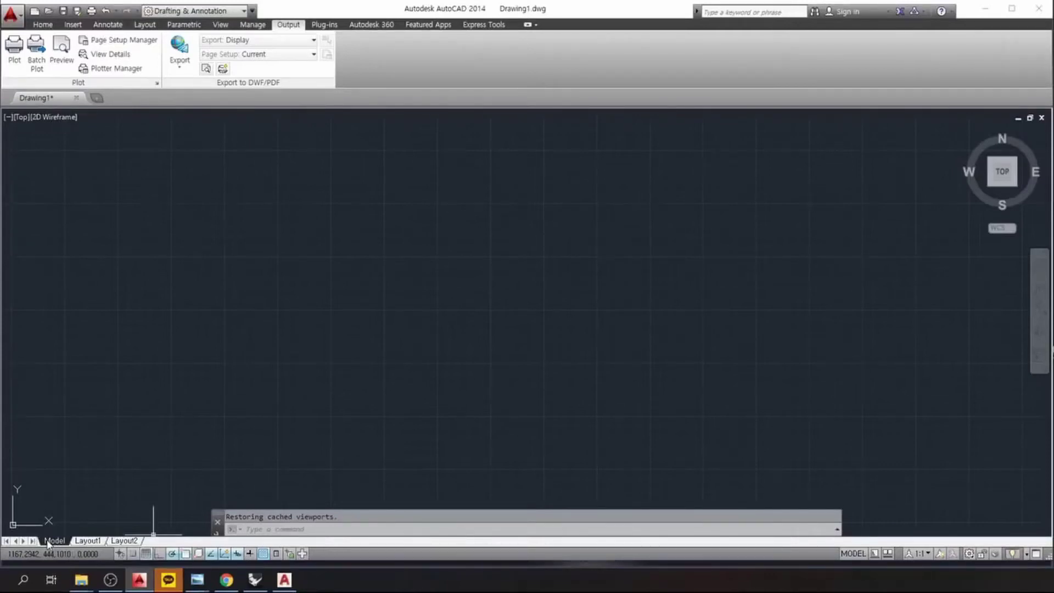
pyautogui.click(87, 541)
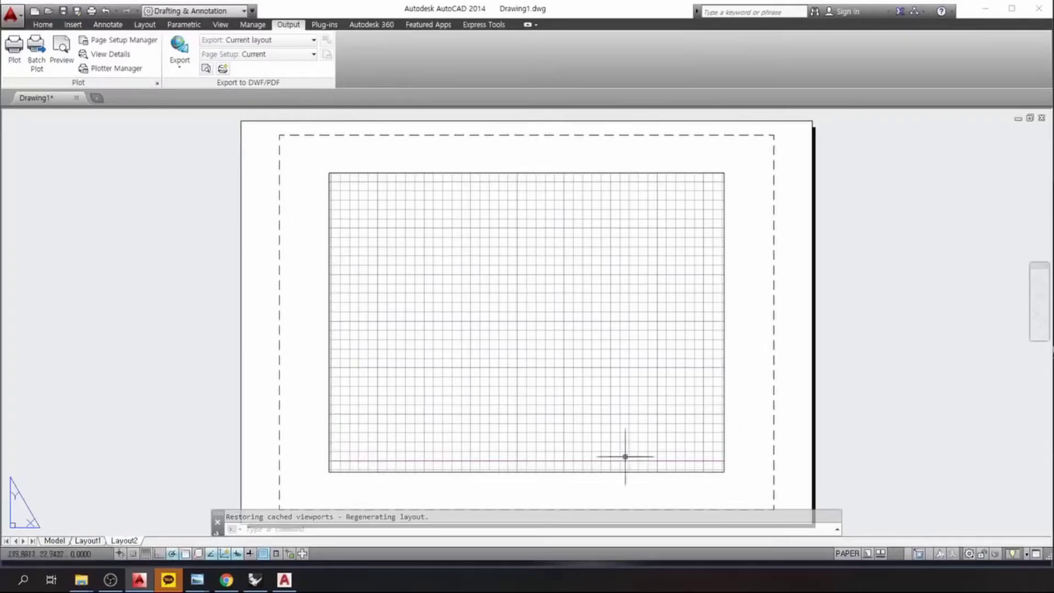
pyautogui.click(53, 542)
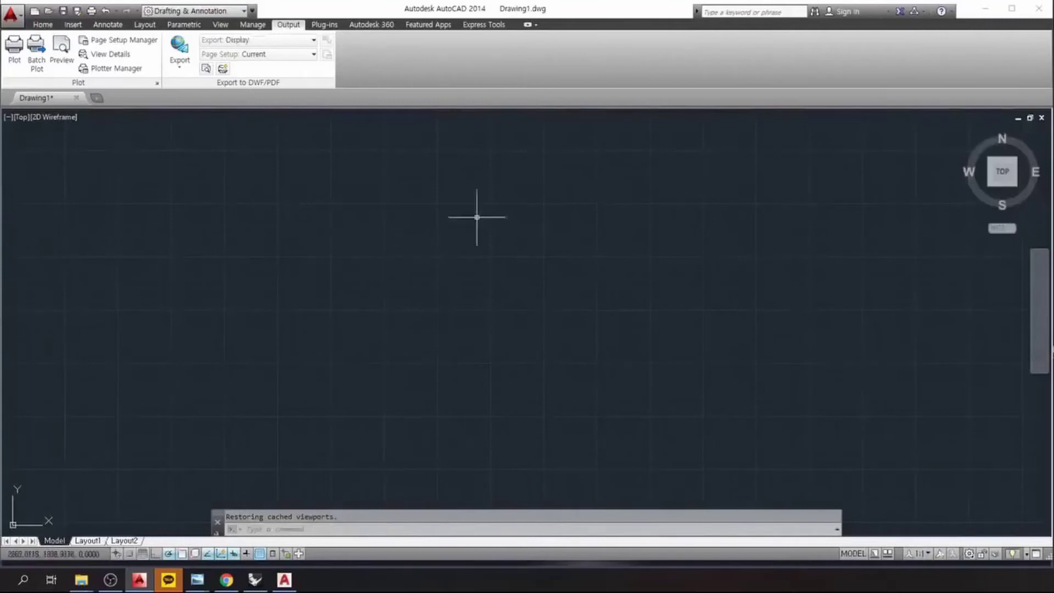
pyautogui.click(89, 542)
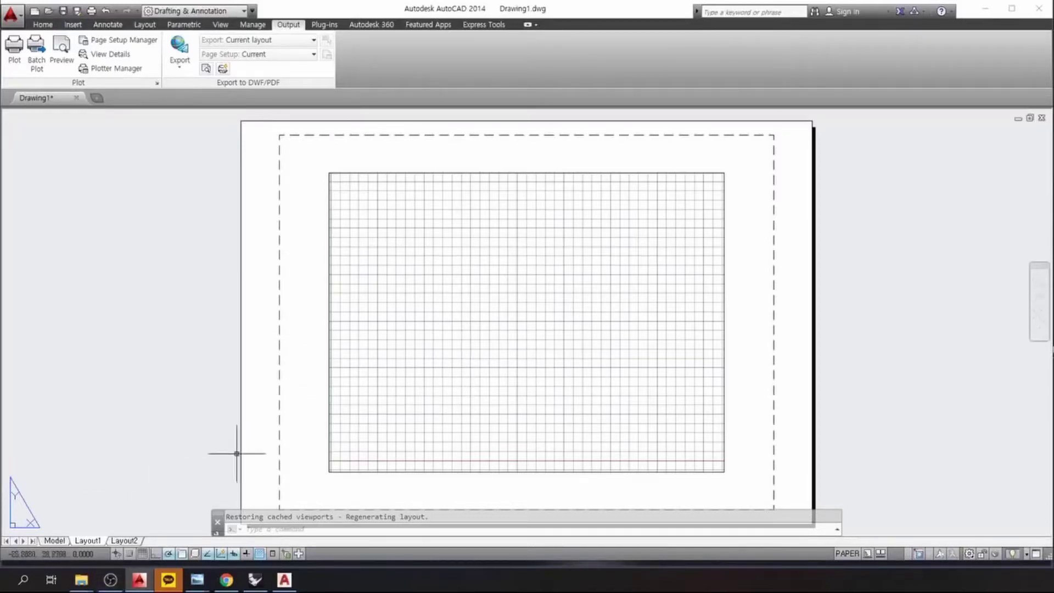
pyautogui.click(48, 542)
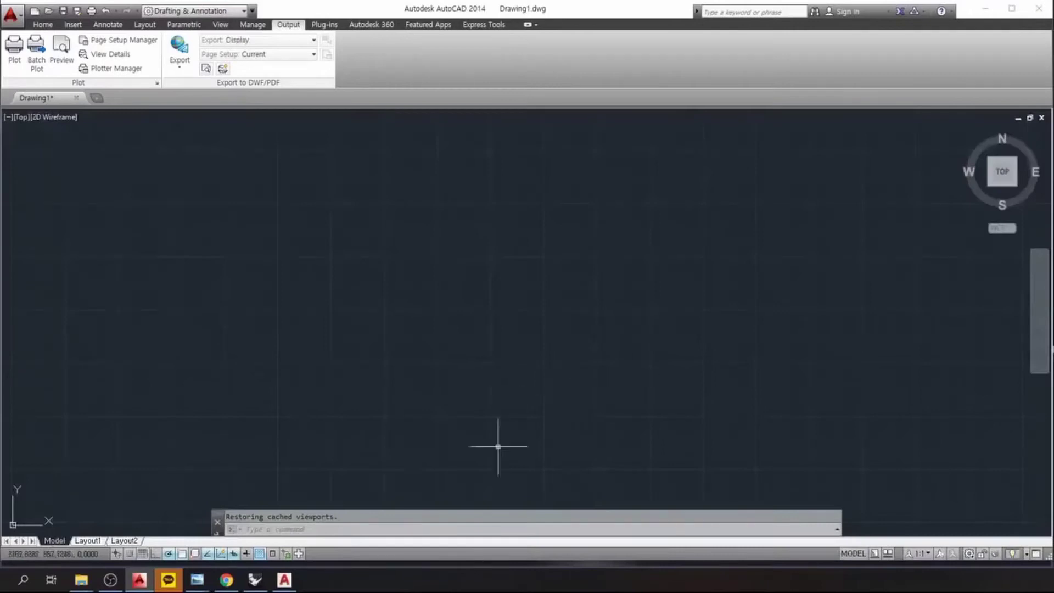
pyautogui.click(83, 542)
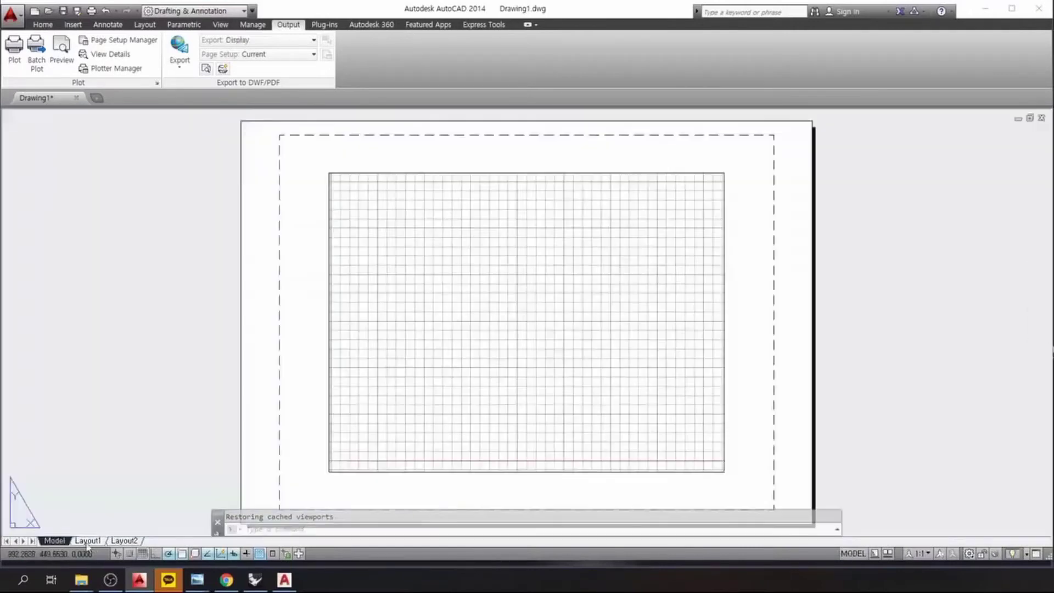
pyautogui.click(53, 541)
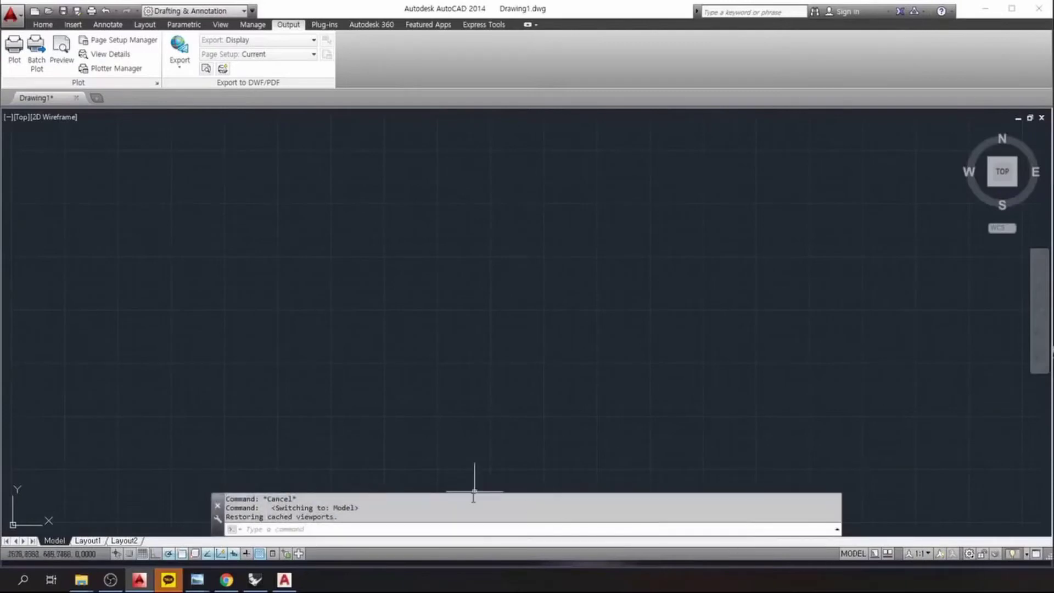
# Resize the command window to show three lines of history and shift it closer to the UCS icon.
pyautogui.moveTo(472, 496); pyautogui.dragTo(473, 415)
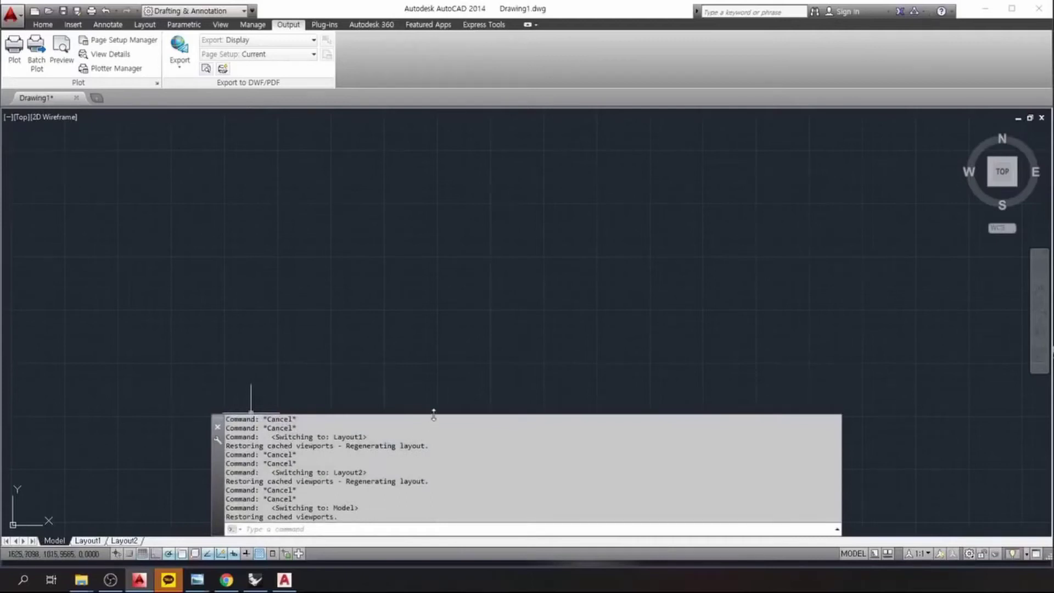
pyautogui.moveTo(434, 414); pyautogui.dragTo(427, 498)
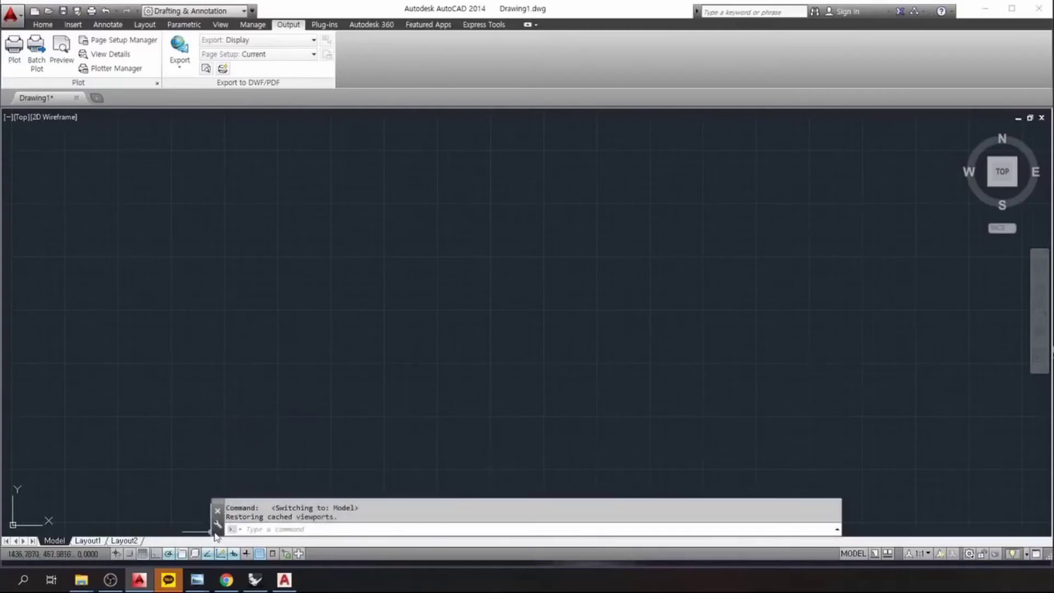
pyautogui.moveTo(215, 534); pyautogui.dragTo(144, 530)
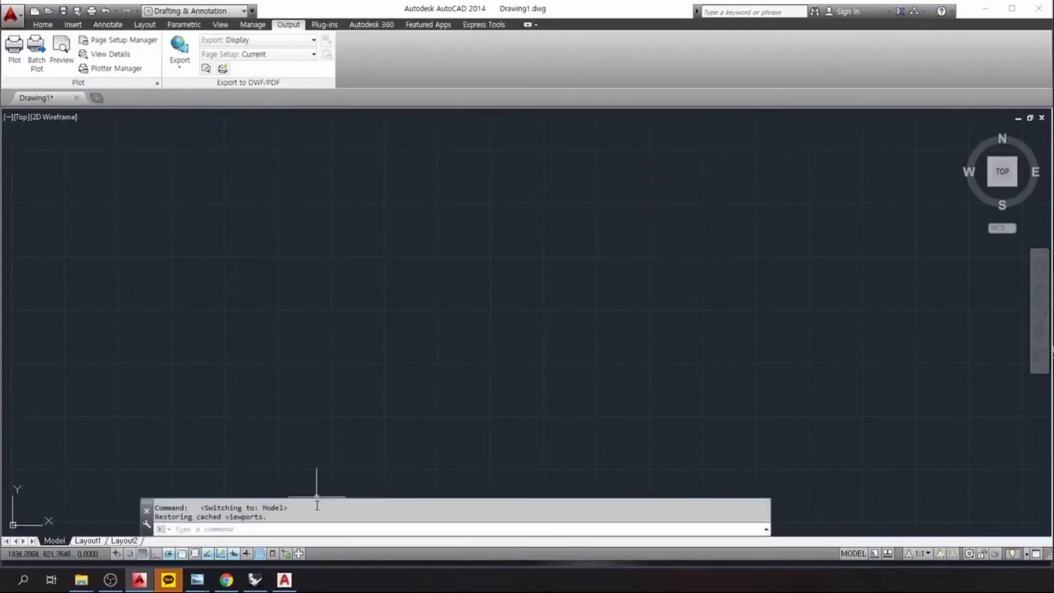
pyautogui.moveTo(317, 499); pyautogui.dragTo(316, 486)
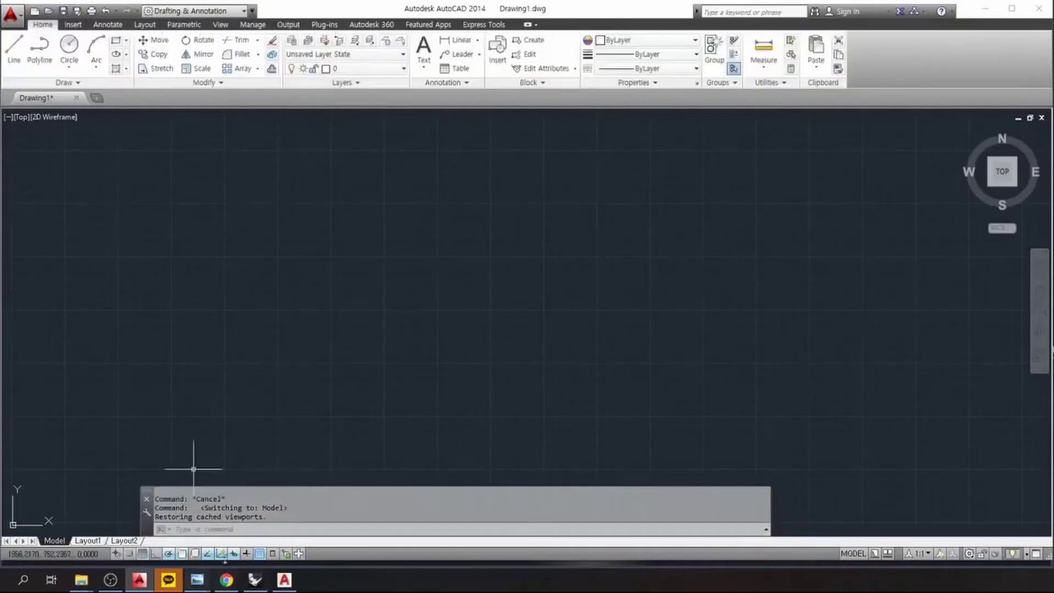
# Switch to Rhino and examine its curve-drawing commands, such as polyline and parabola.
pyautogui.click(256, 580)
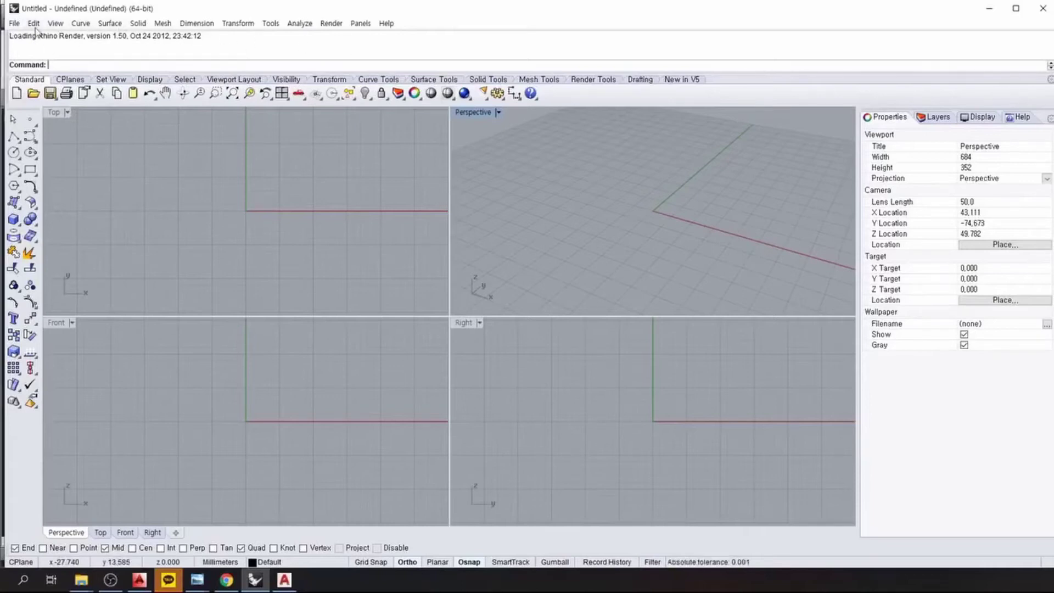
pyautogui.click(80, 24)
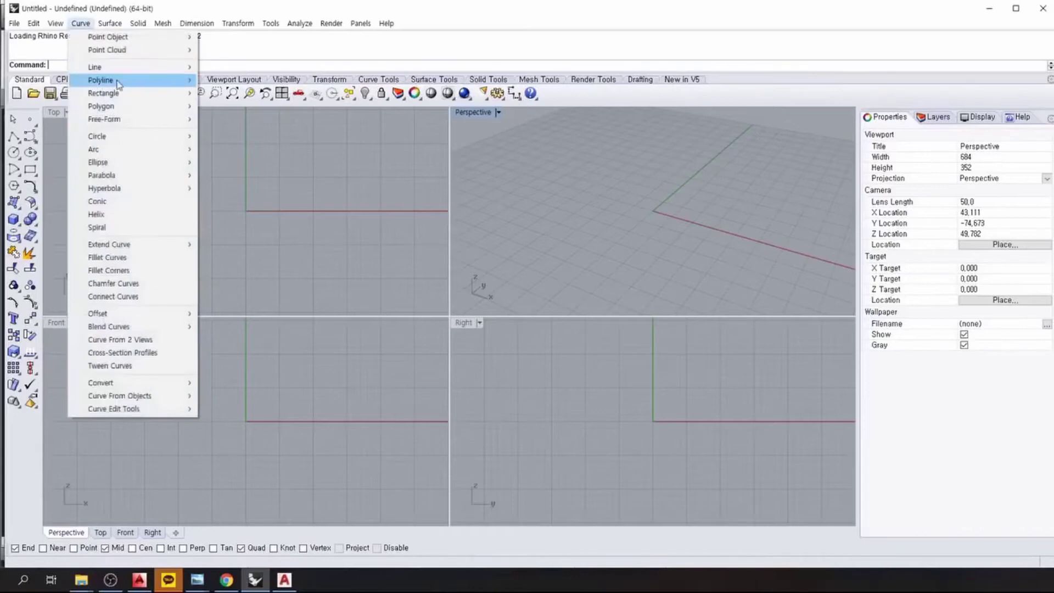
pyautogui.moveTo(117, 82)
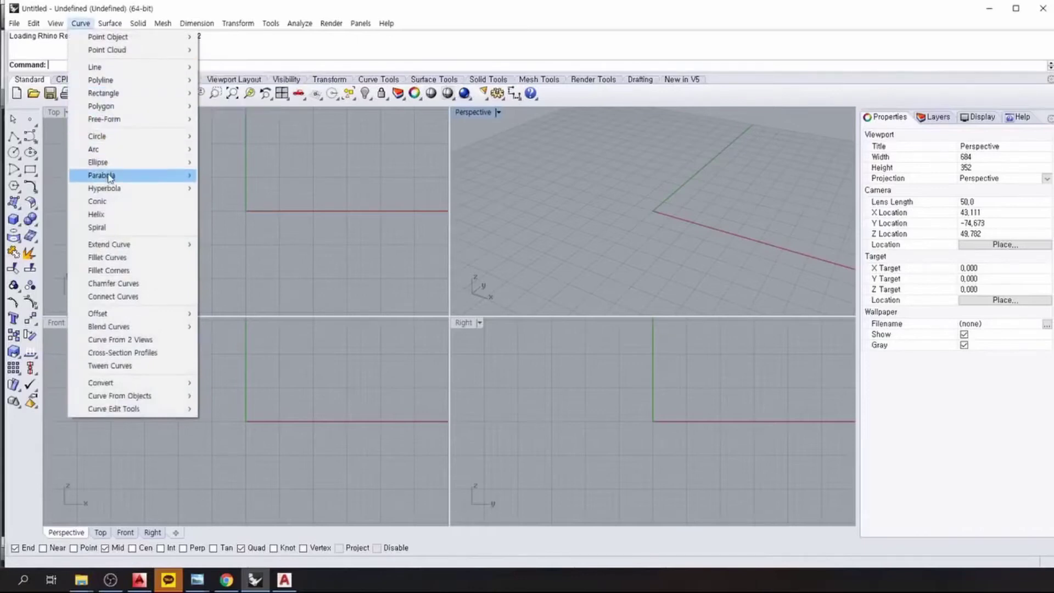
pyautogui.moveTo(112, 177)
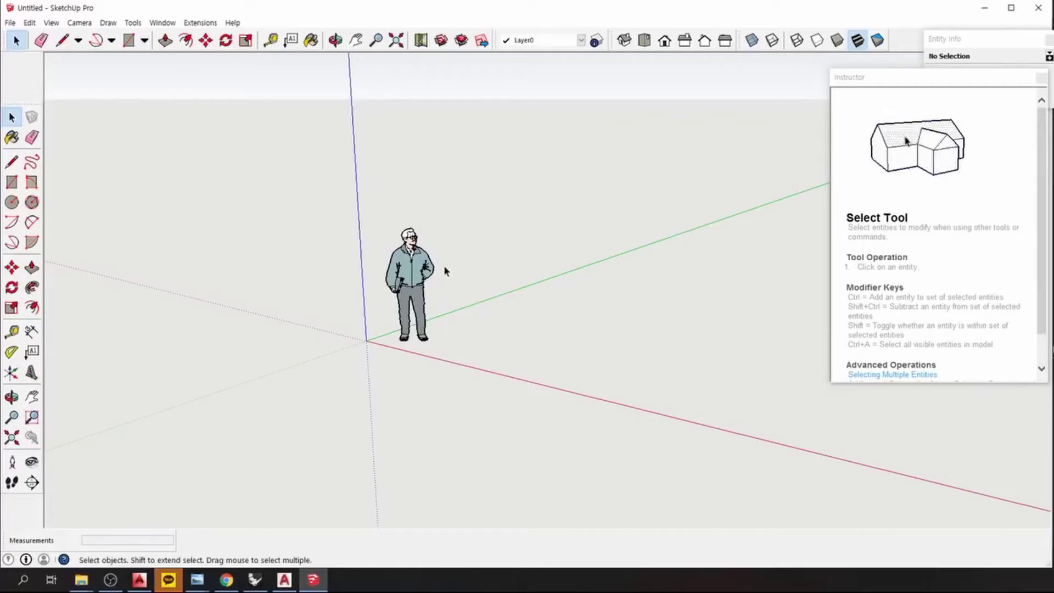
# Return to AutoCAD 2014 and set the workspace to AutoCAD Classic.
pyautogui.hotkey('alt', 'Tab')
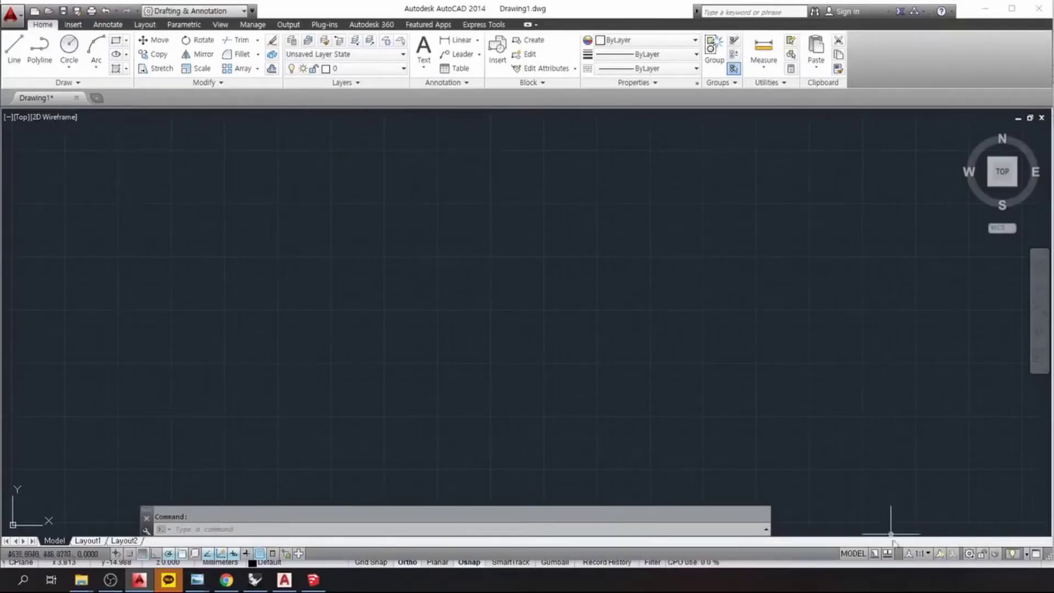
pyautogui.click(969, 555)
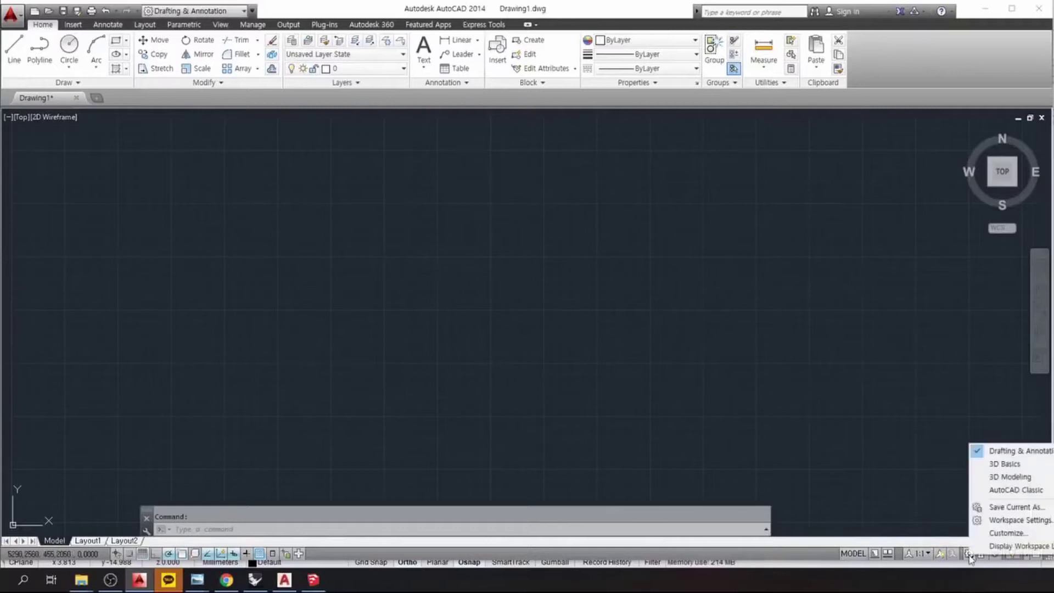
pyautogui.click(987, 494)
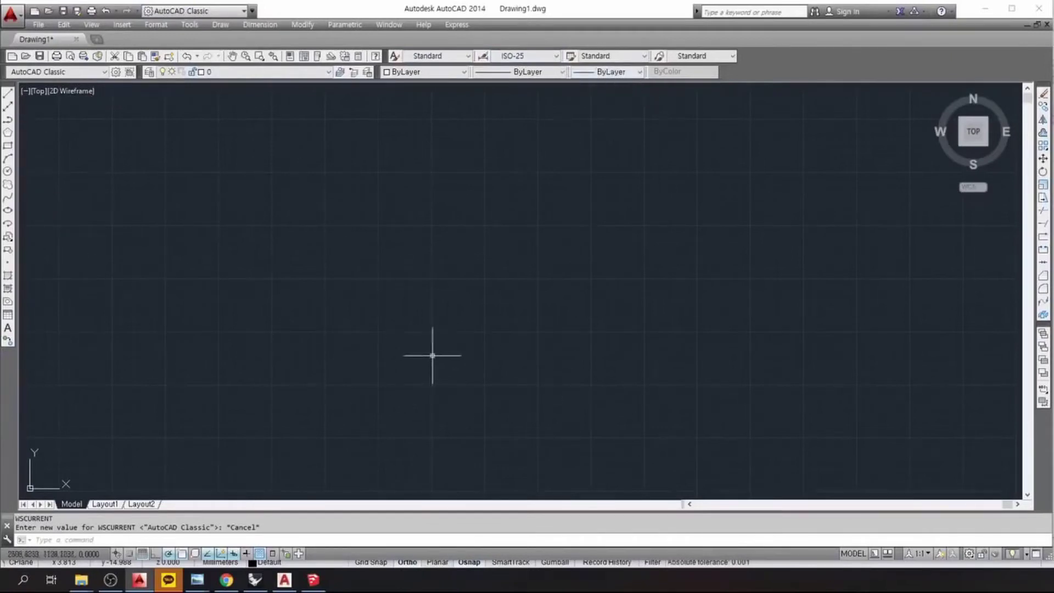
# Compare the interfaces of AutoCAD 2020, the AutoCAD 2014 classic workspace and Rhino.
pyautogui.click(285, 581)
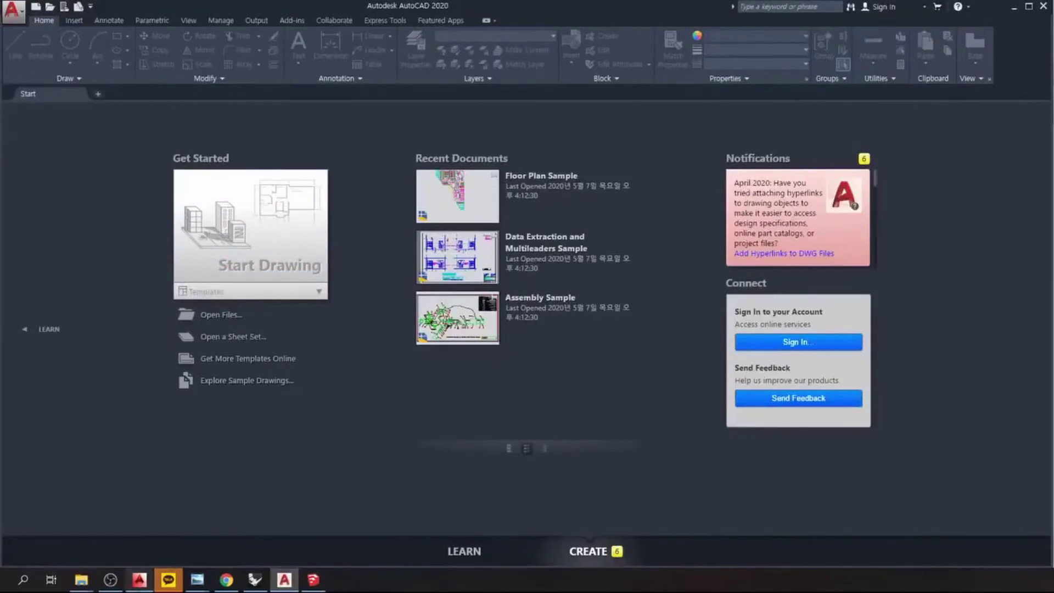
pyautogui.click(144, 585)
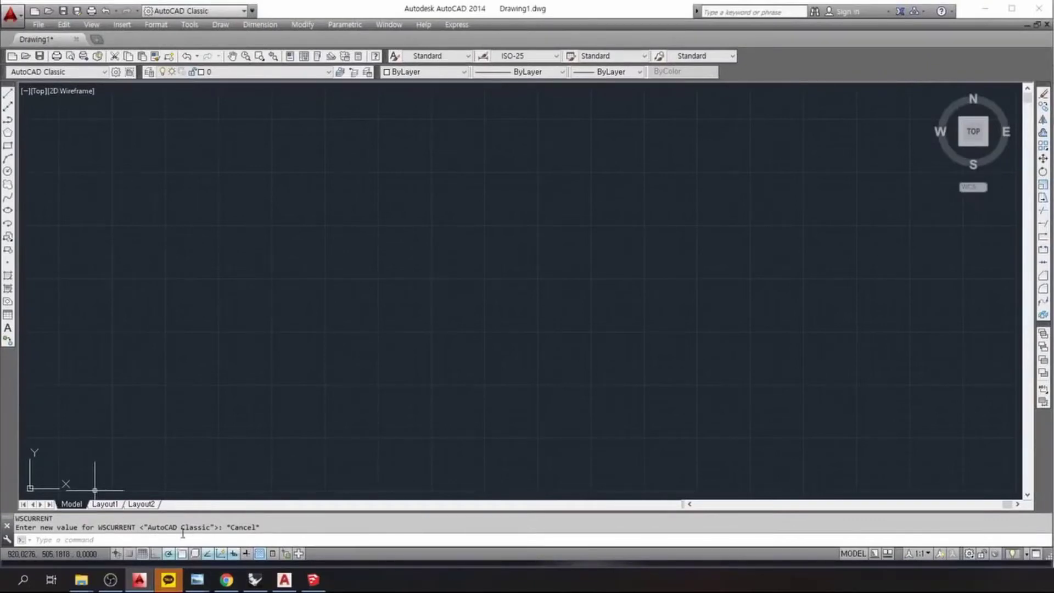
pyautogui.click(255, 581)
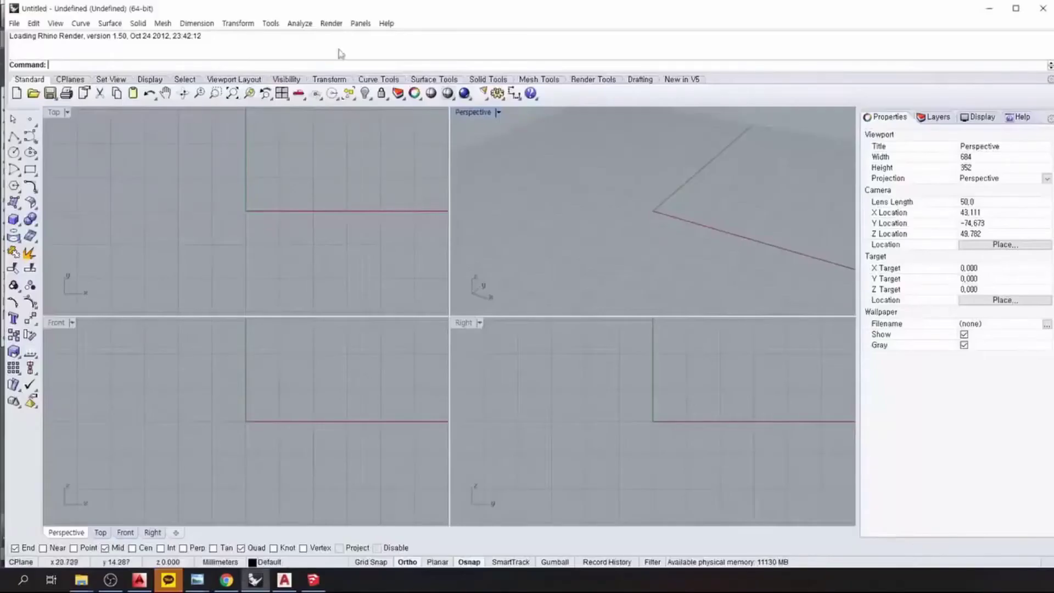
# Return to AutoCAD 2014, set the workspace to Drafting & Annotation and activate the command line.
pyautogui.hotkey('alt', 'Tab')
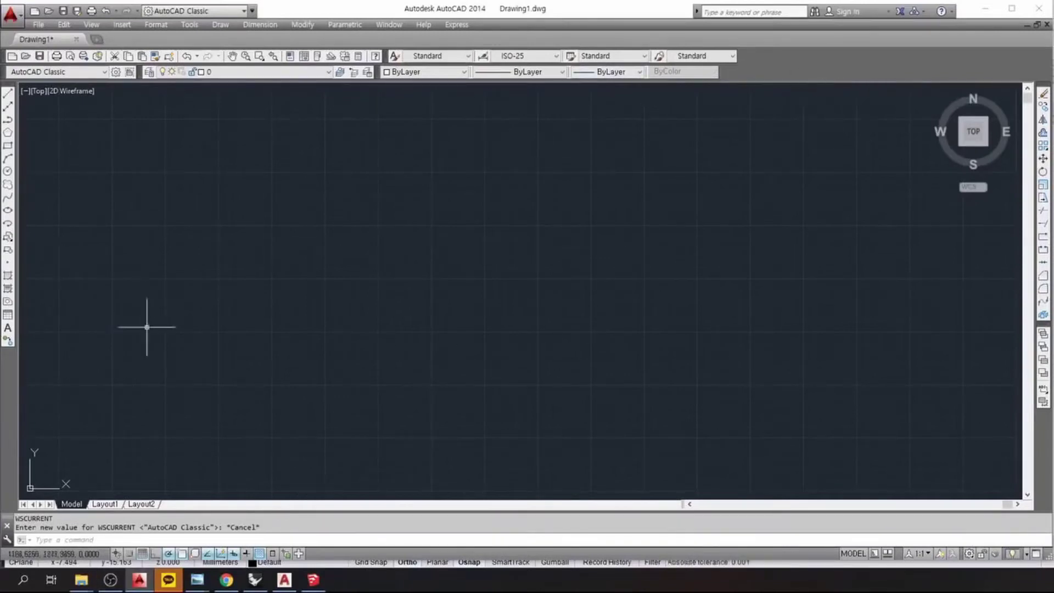
pyautogui.click(969, 554)
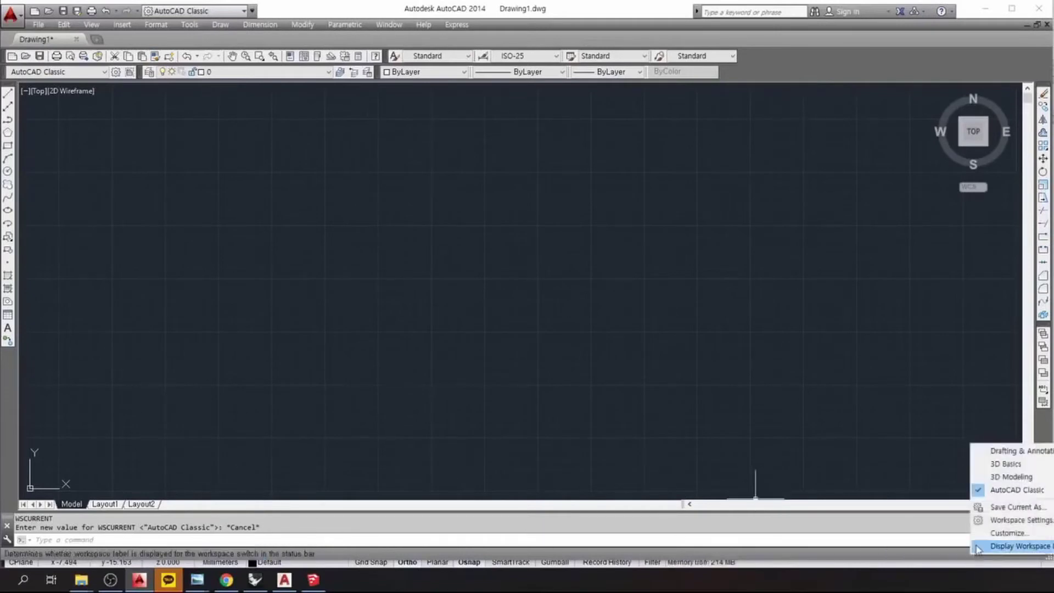
pyautogui.click(980, 457)
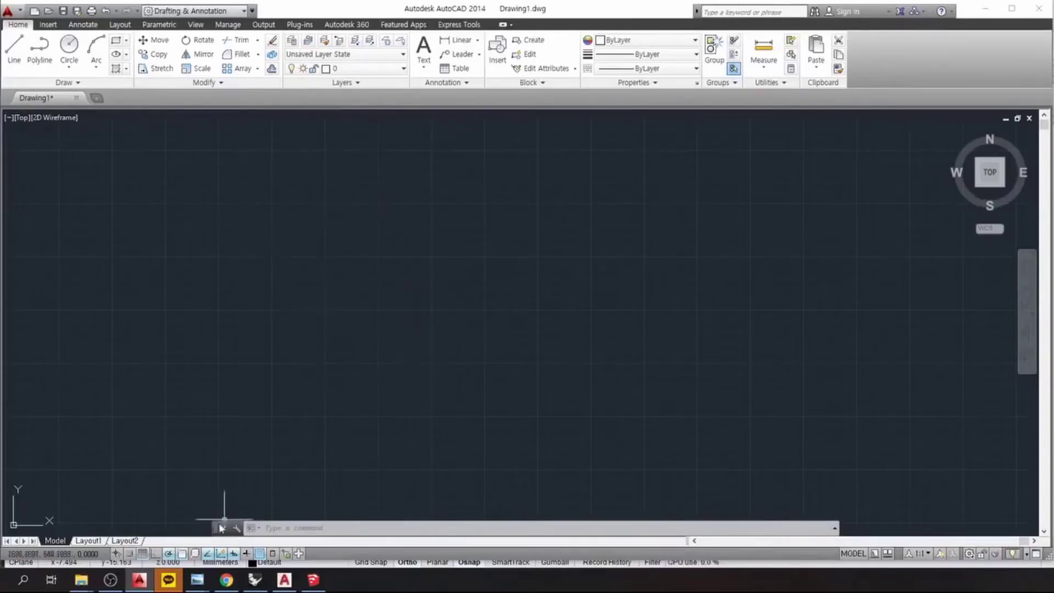
pyautogui.click(290, 527)
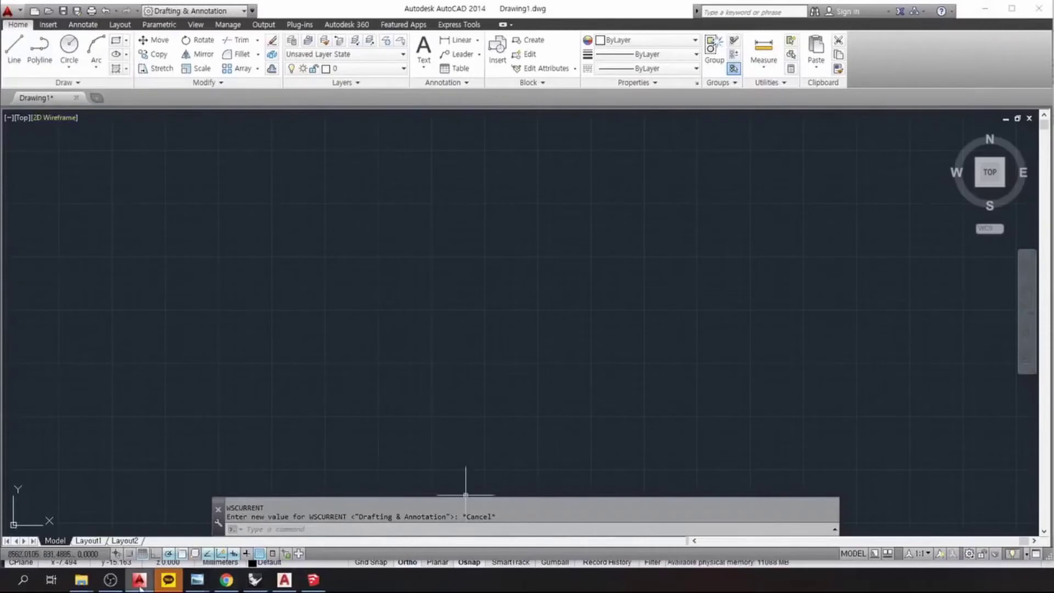
# View the AutoCAD 2020 start page, and switch to the picture of the AutoCAD 2014 and 2020 shortcuts.
pyautogui.click(295, 582)
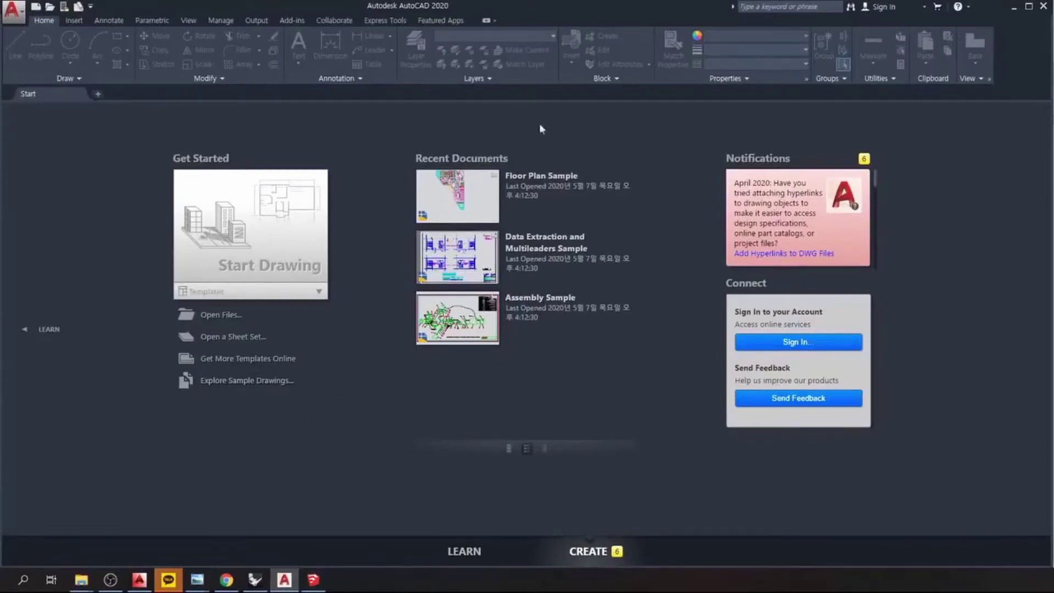
pyautogui.hotkey('alt', 'Tab')
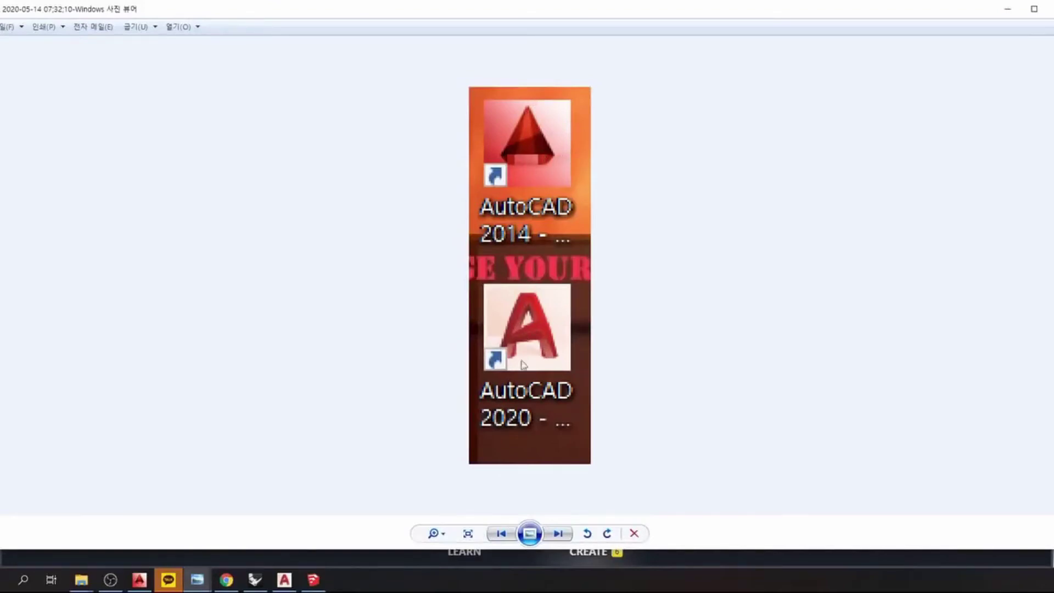
# Switch to AutoCAD 2020 and try to start a new drawing from the acad template.
pyautogui.click(286, 581)
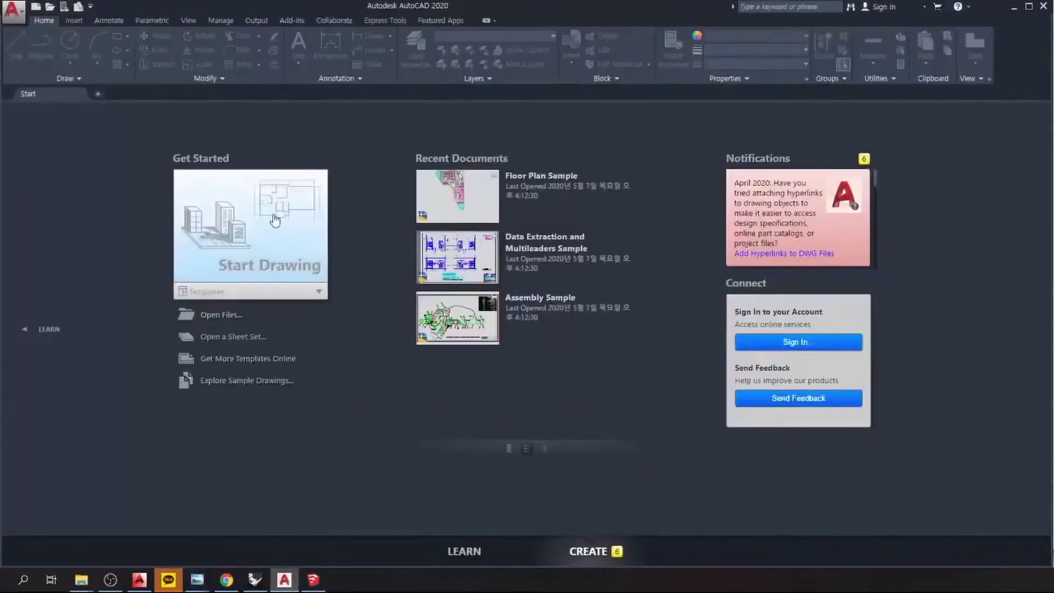
pyautogui.click(22, 17)
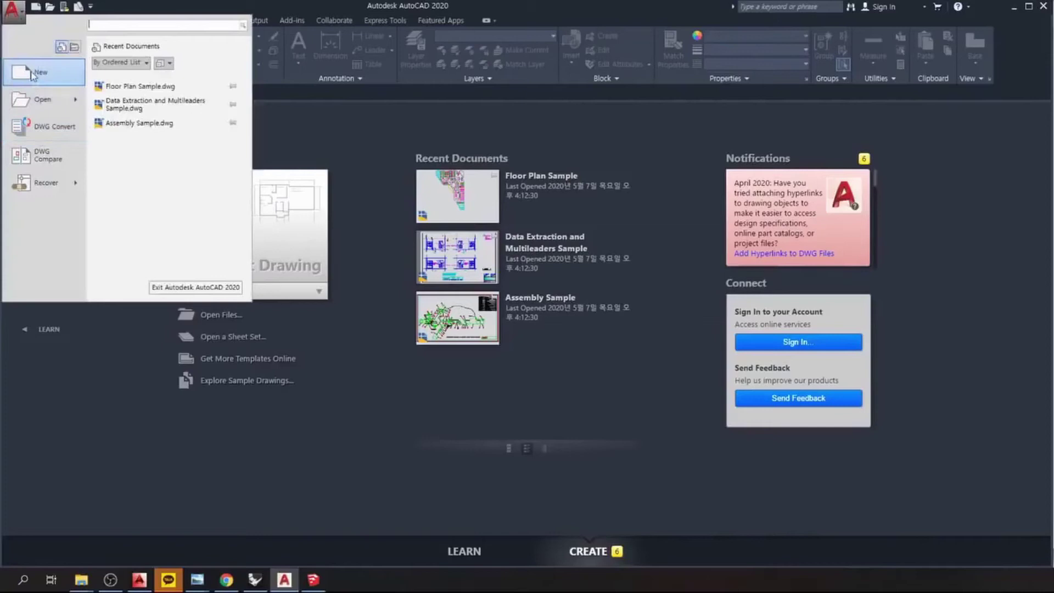
pyautogui.click(32, 73)
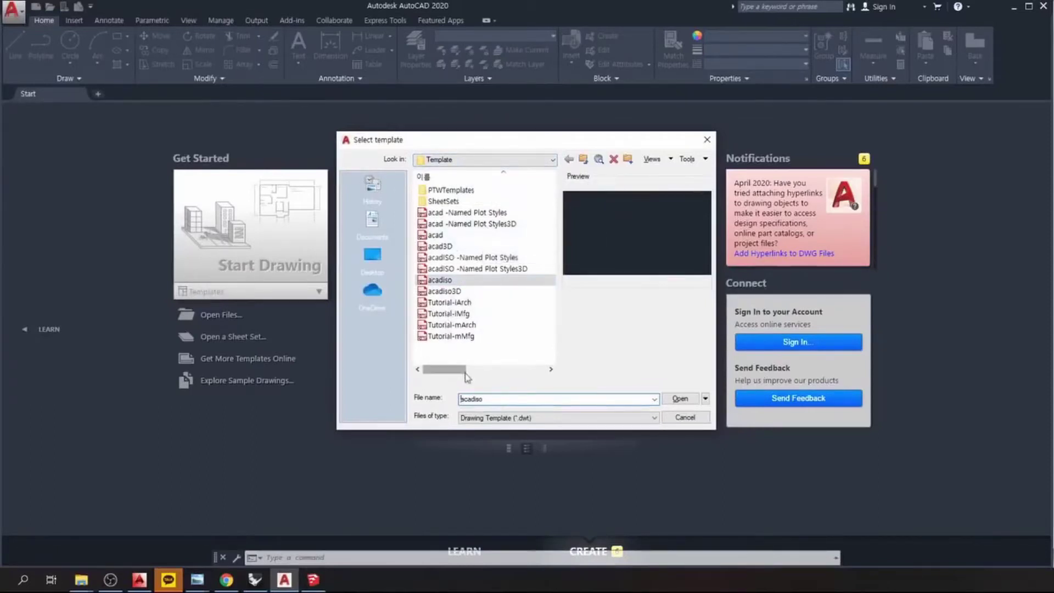
pyautogui.click(435, 234)
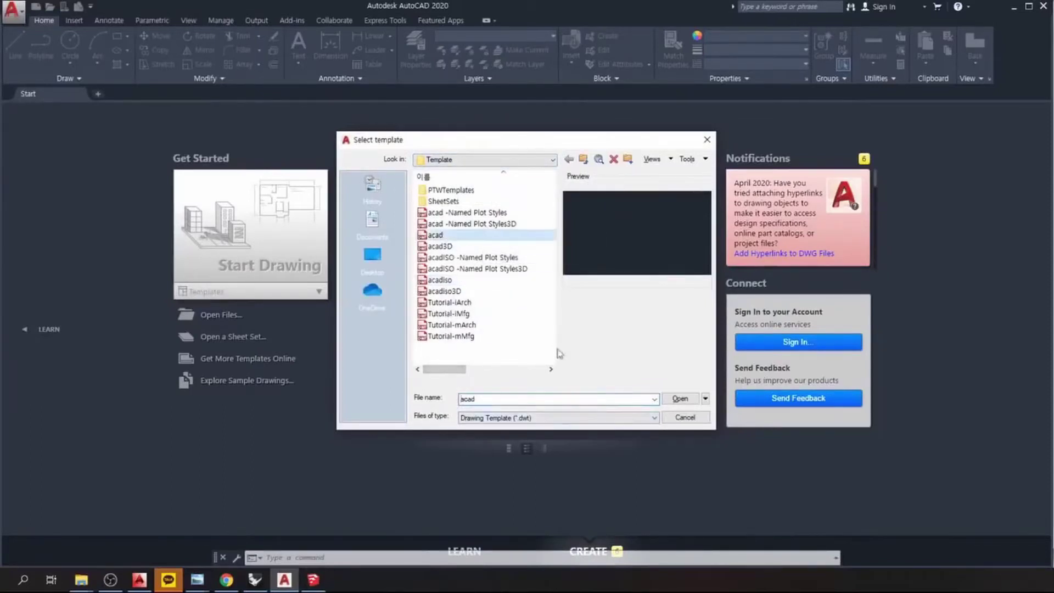
pyautogui.click(706, 399)
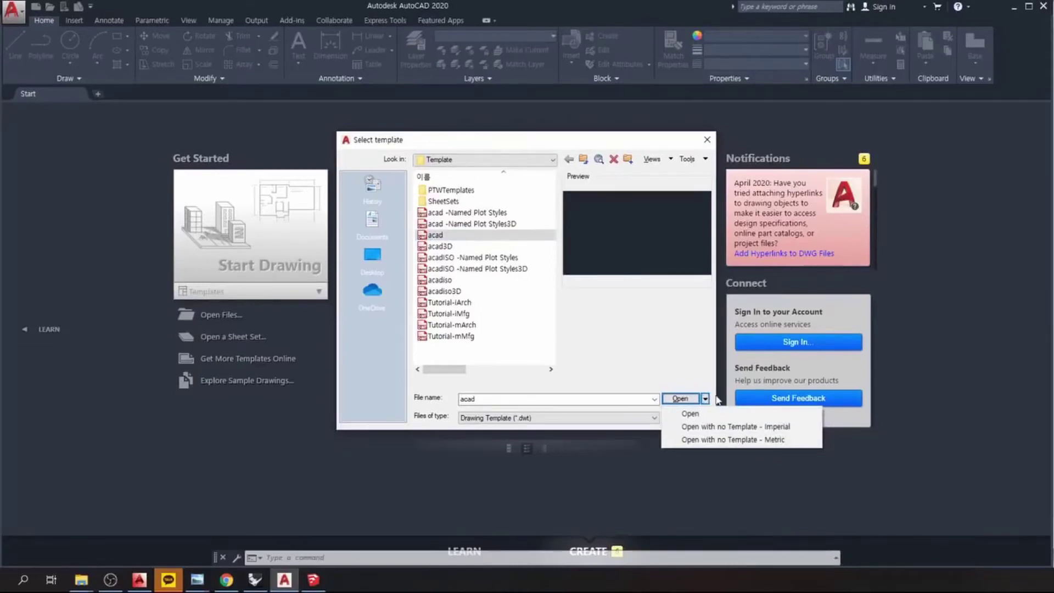
pyautogui.click(695, 421)
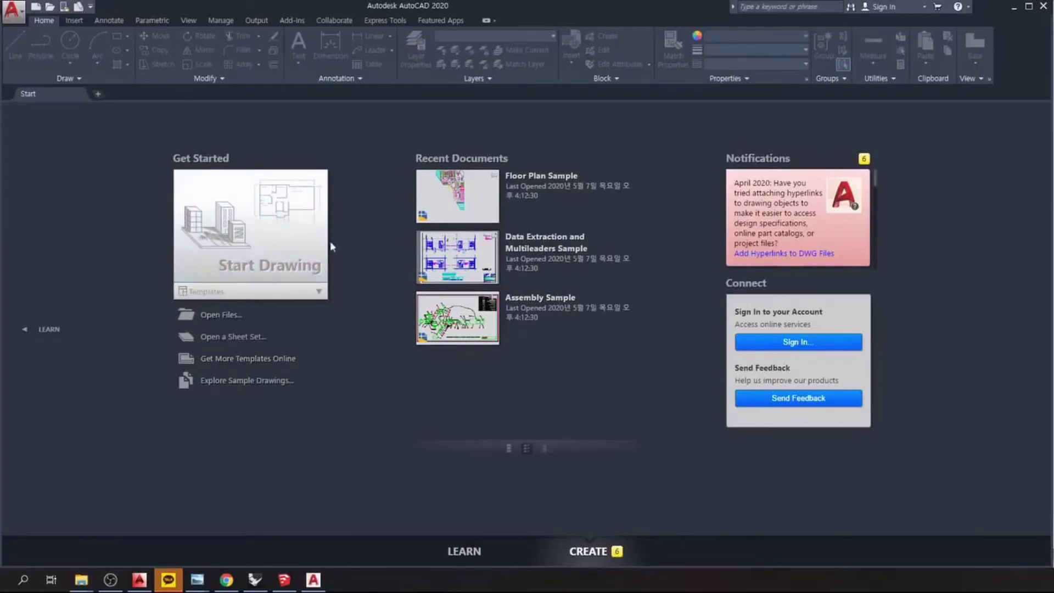
# Check the file commands available without a drawing, and start a new drawing from the start page.
pyautogui.click(12, 11)
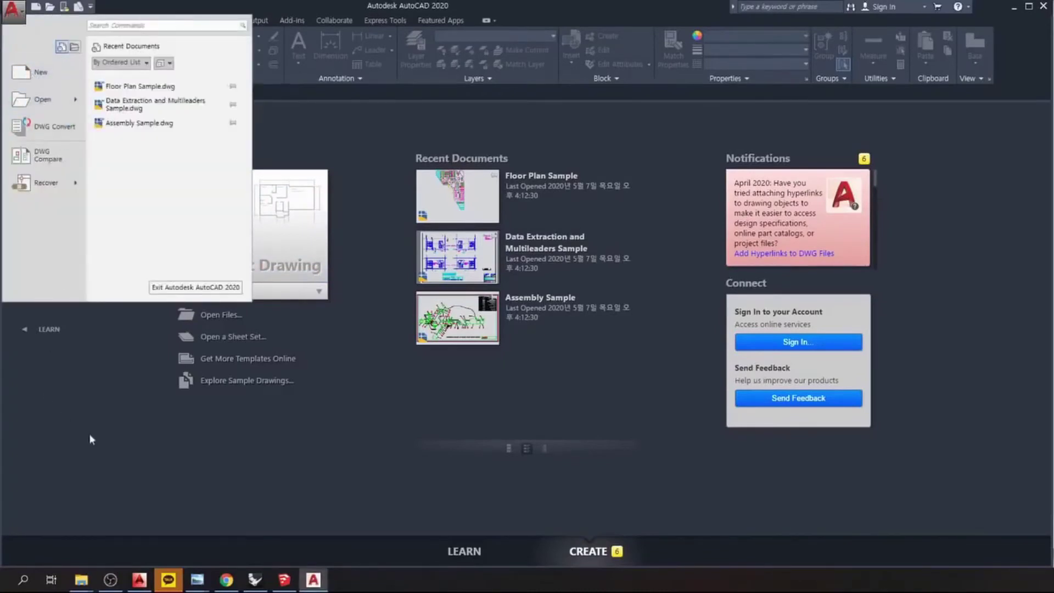
pyautogui.click(255, 484)
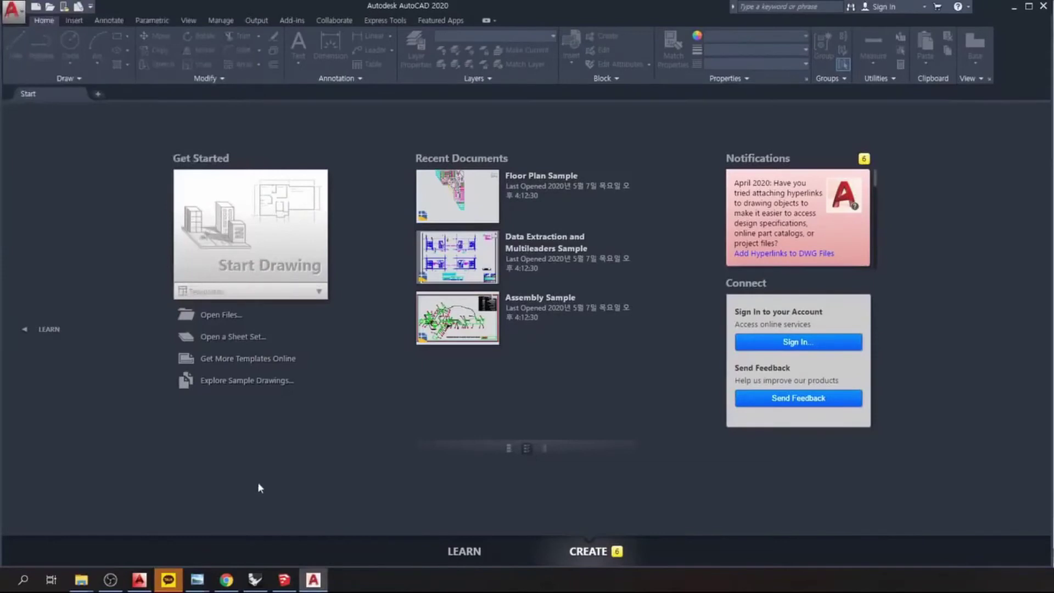
pyautogui.click(265, 246)
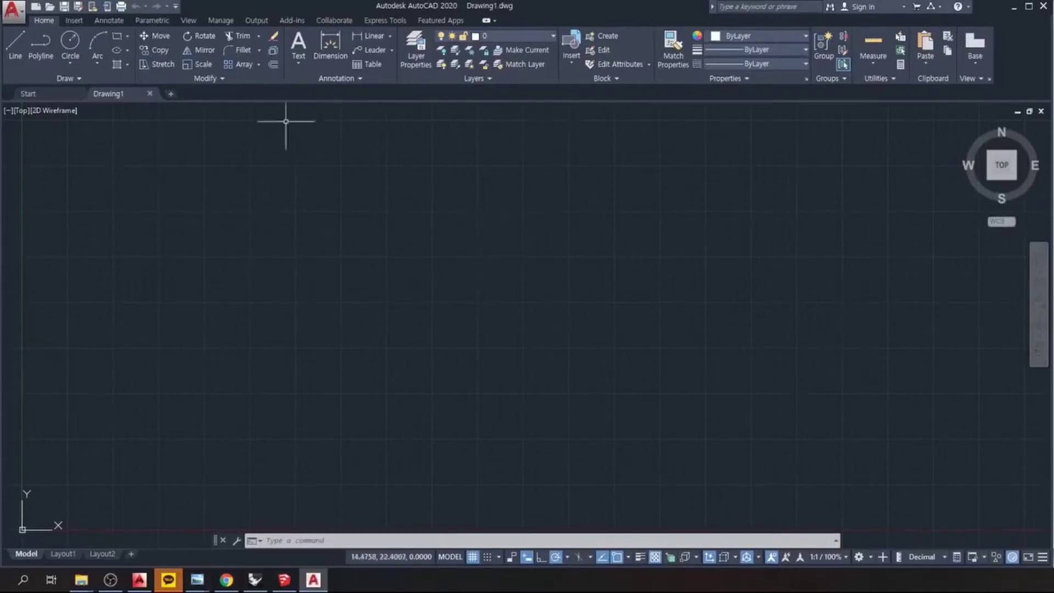
# Examine the Home, Insert, Annotate, Parametric and View ribbon tools, and the file commands for the open drawing.
pyautogui.click(74, 20)
pyautogui.click(108, 22)
pyautogui.click(148, 23)
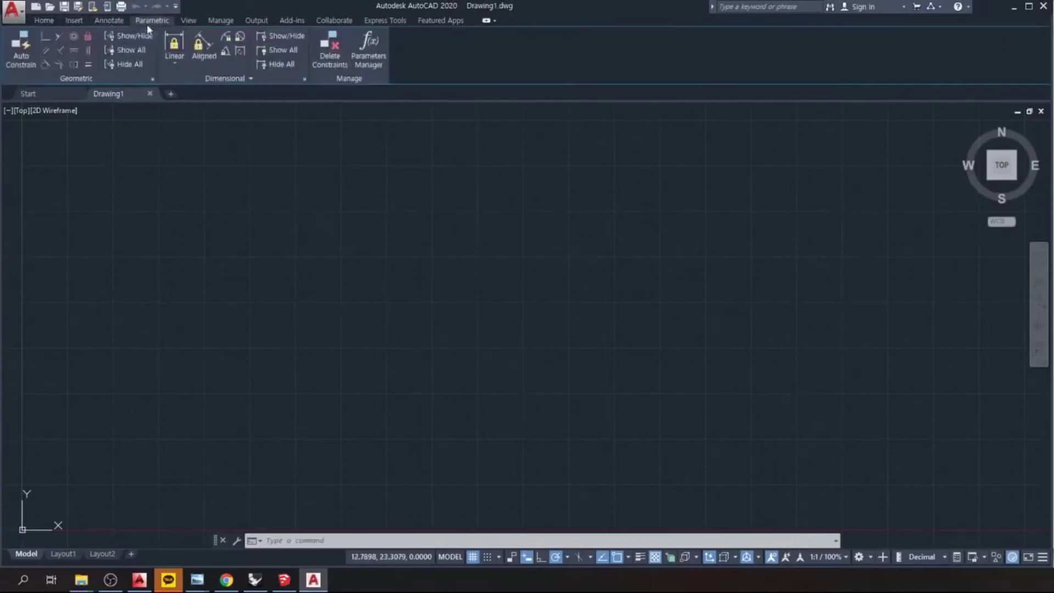
pyautogui.click(189, 21)
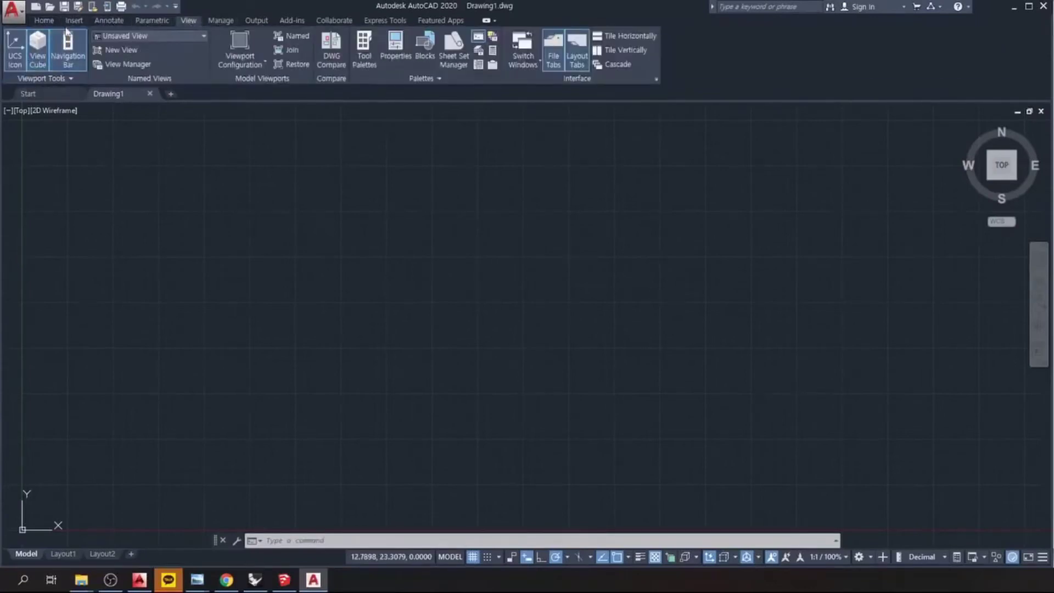
pyautogui.click(45, 22)
pyautogui.click(73, 22)
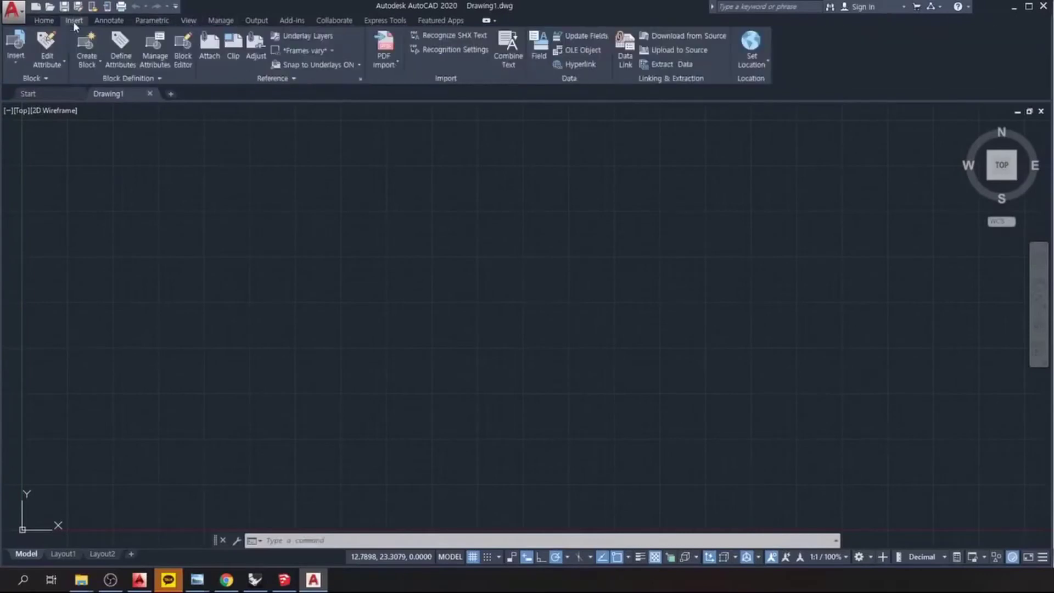
pyautogui.click(45, 22)
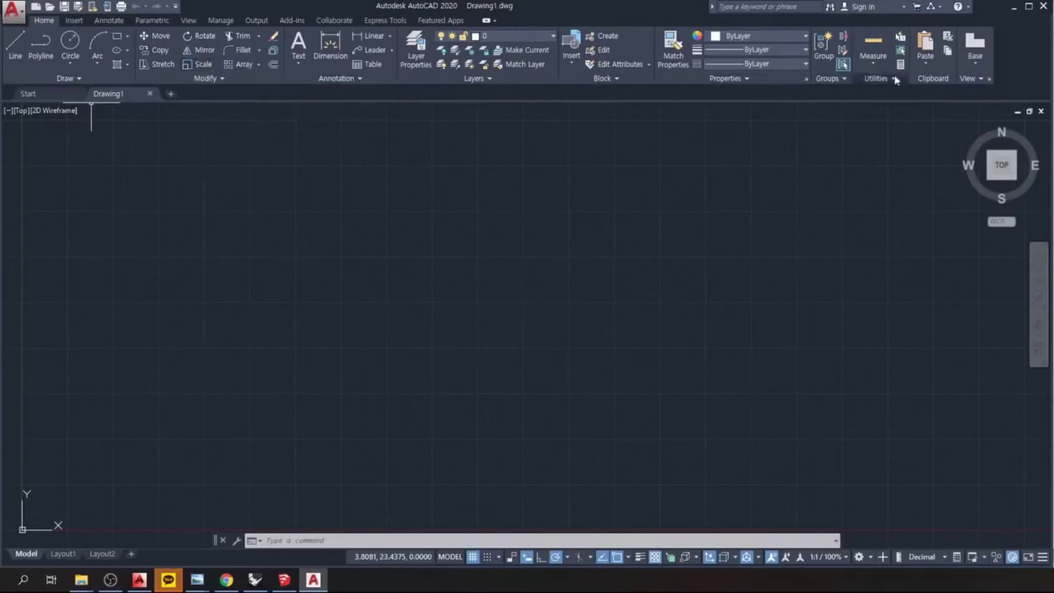
pyautogui.click(75, 21)
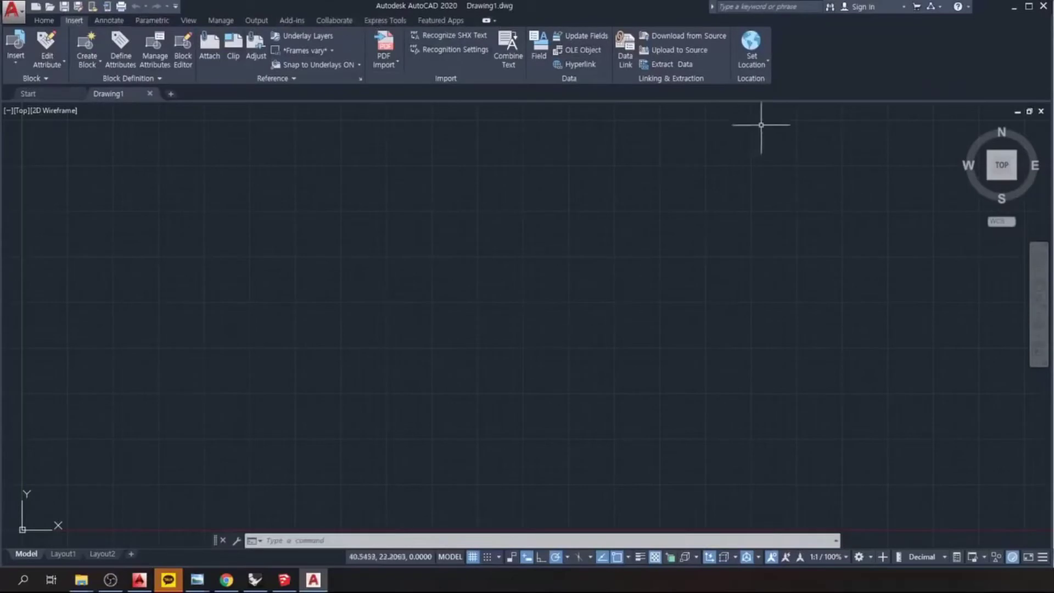
pyautogui.click(13, 10)
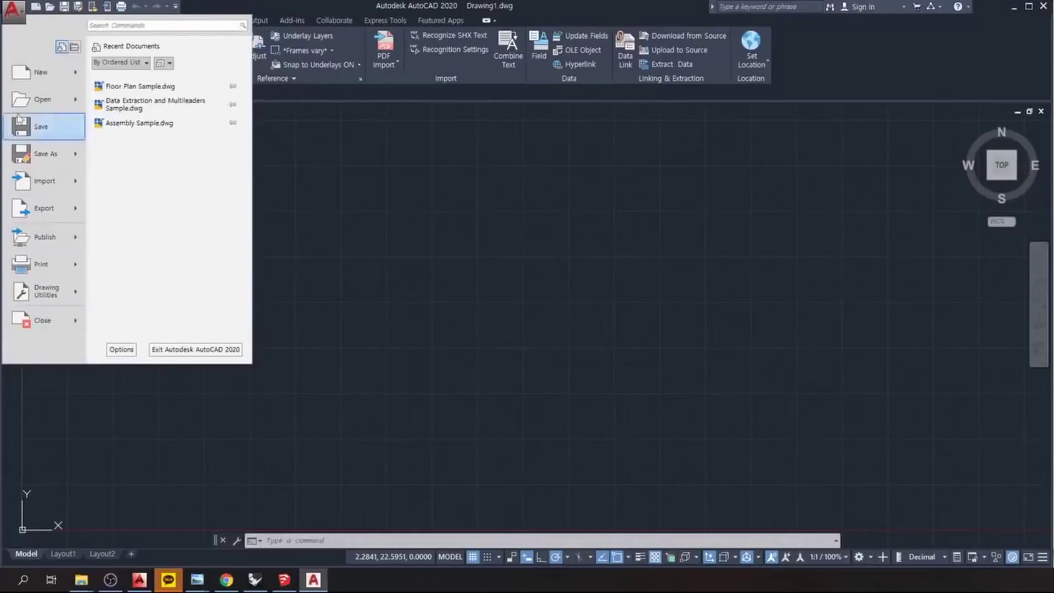
pyautogui.click(212, 12)
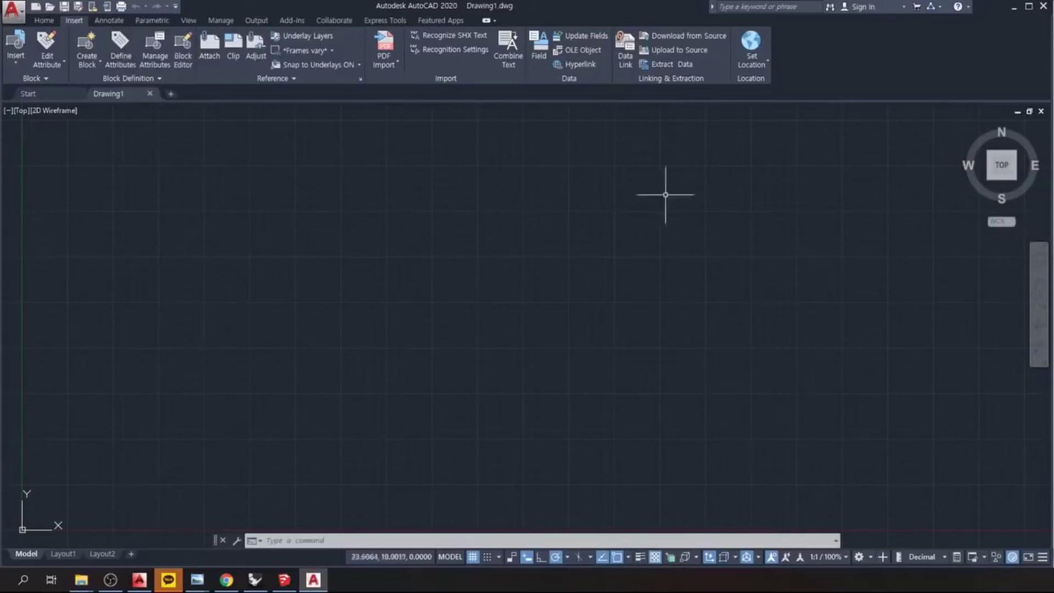
# View Layout1 and Layout2, and return to model space.
pyautogui.click(63, 554)
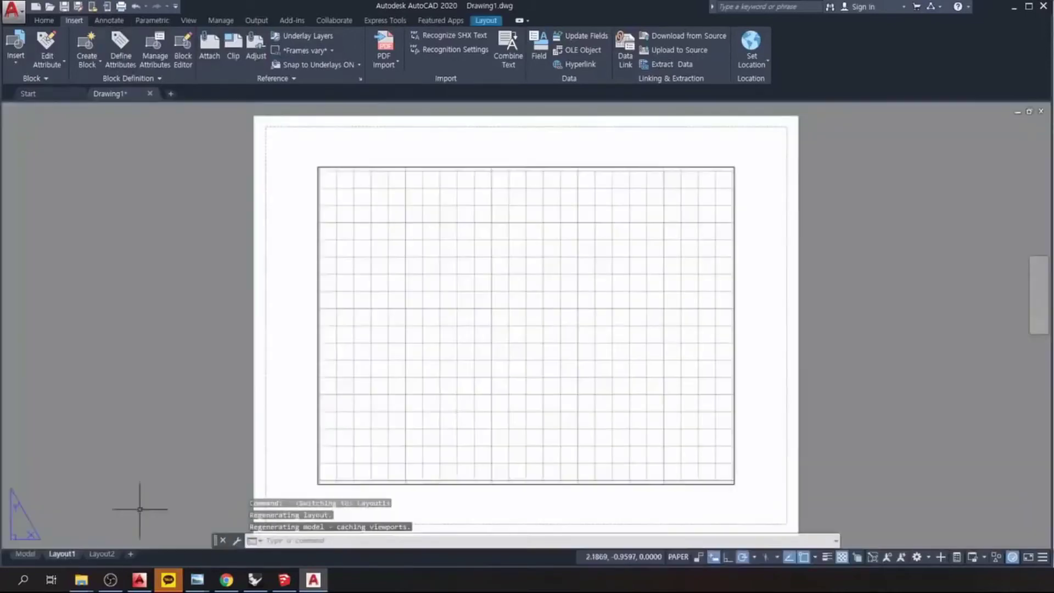
pyautogui.click(105, 554)
pyautogui.click(23, 554)
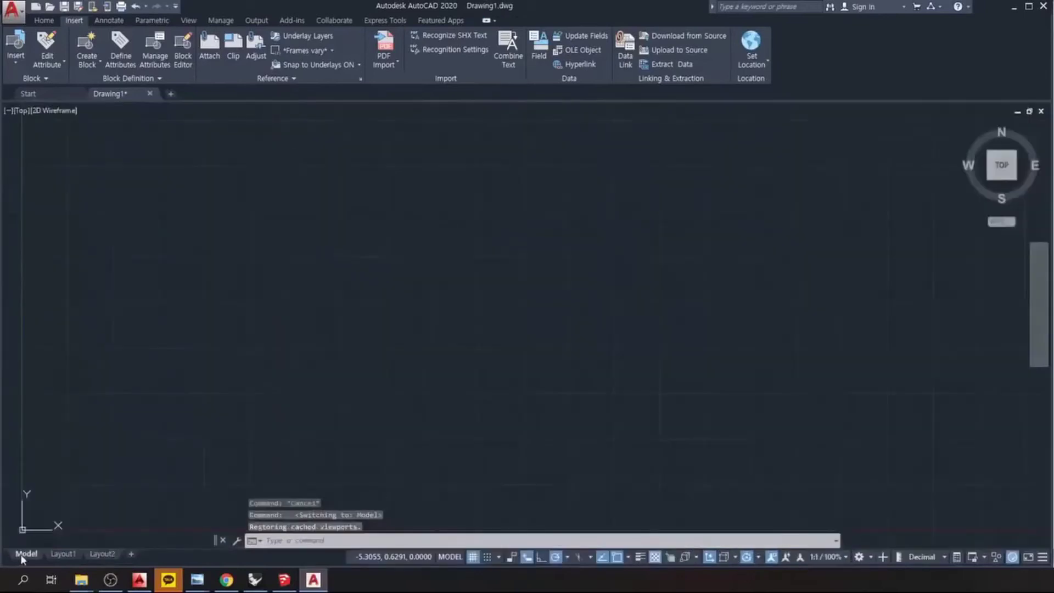
# Inspect the existing layouts and Layout1's options, and add a third layout before returning to model space.
pyautogui.click(64, 554)
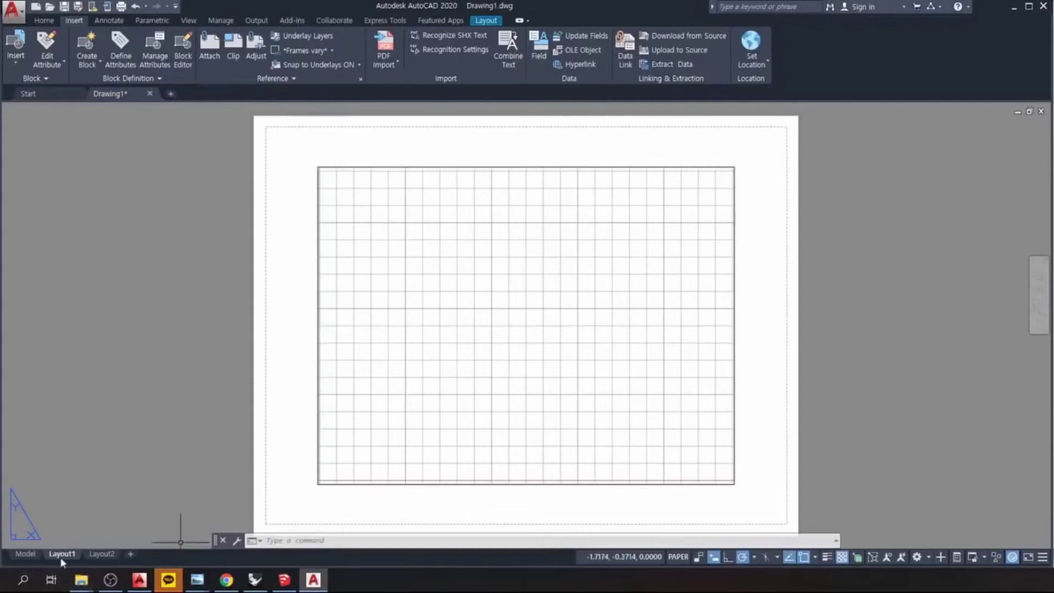
pyautogui.moveTo(110, 557)
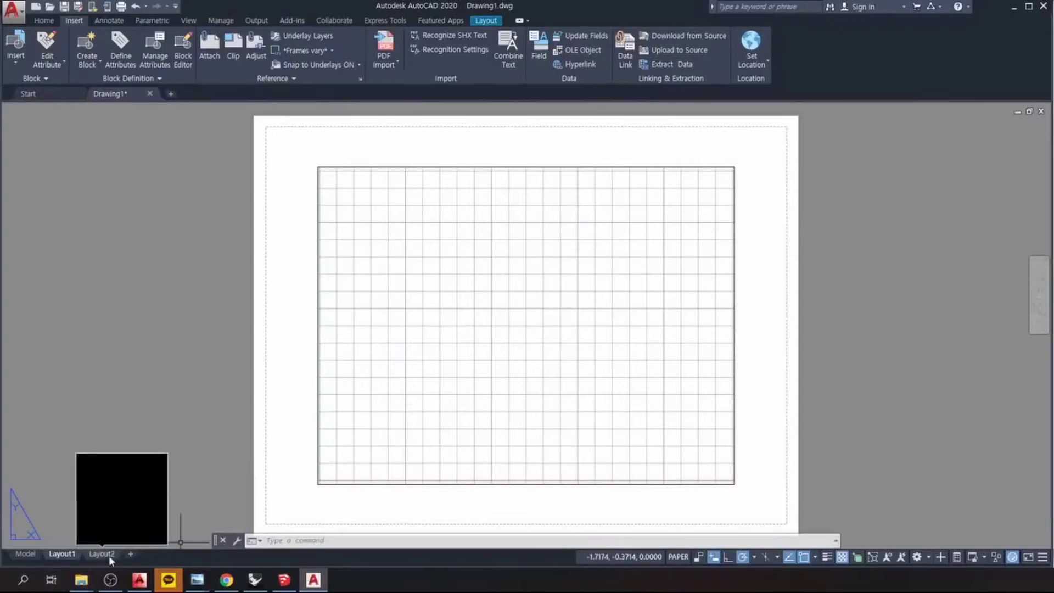
pyautogui.rightClick(60, 554)
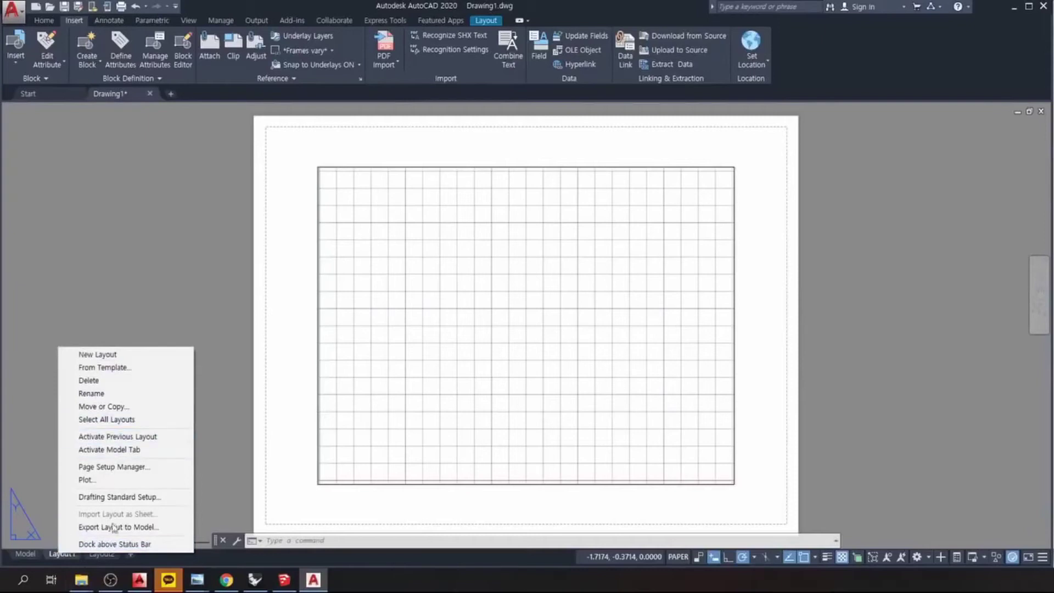
pyautogui.click(103, 554)
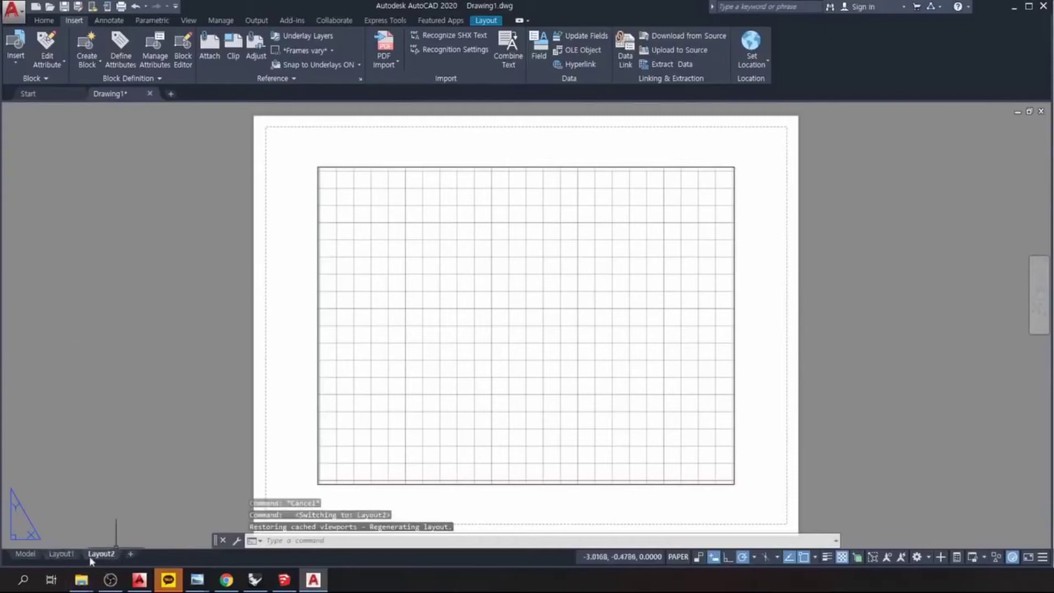
pyautogui.click(131, 556)
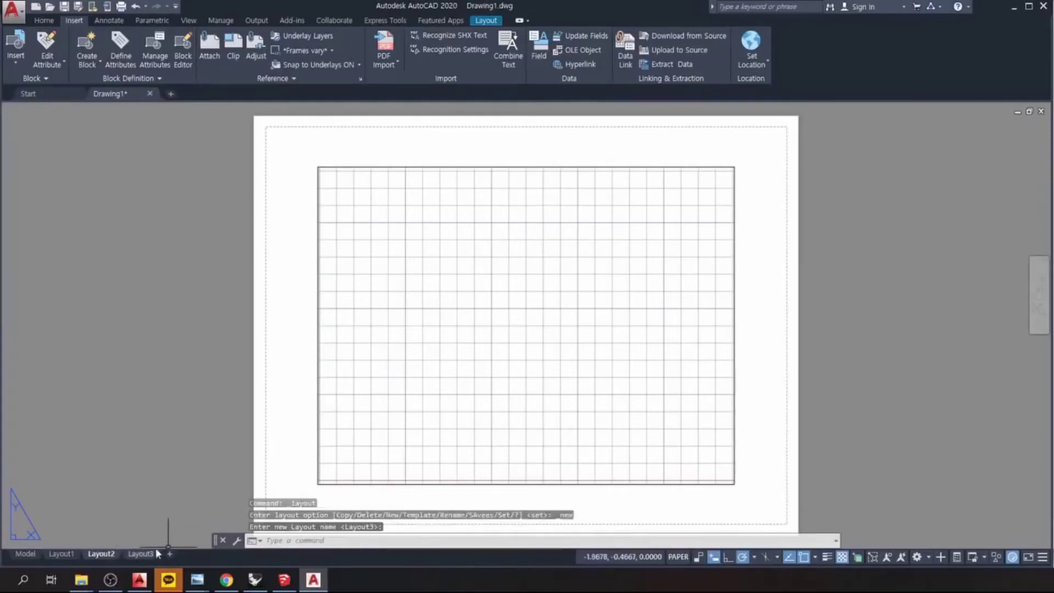
pyautogui.click(25, 556)
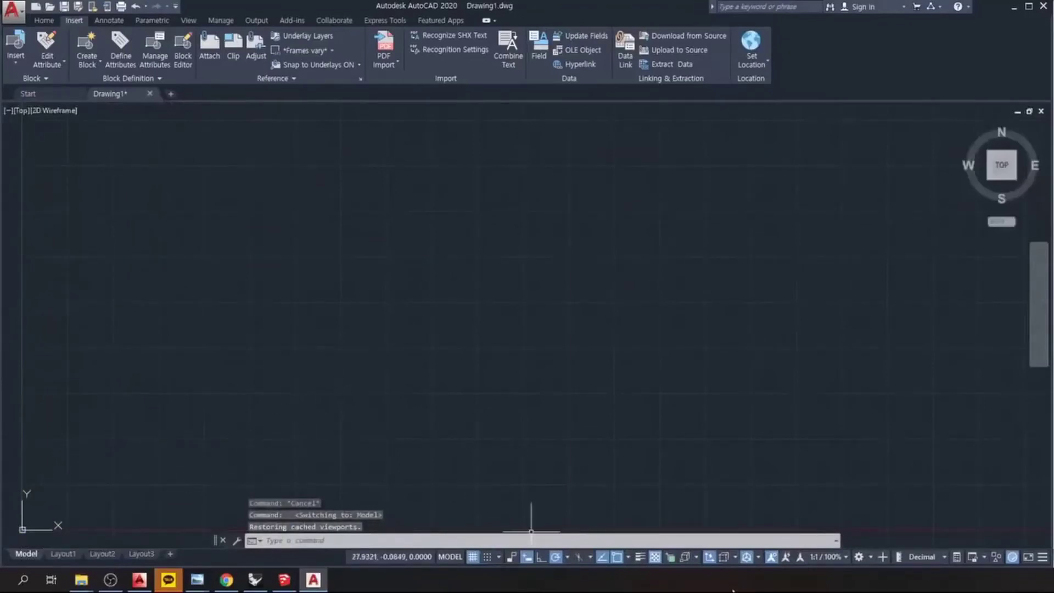
# Check the available workspaces, keeping Drafting & Annotation.
pyautogui.click(871, 558)
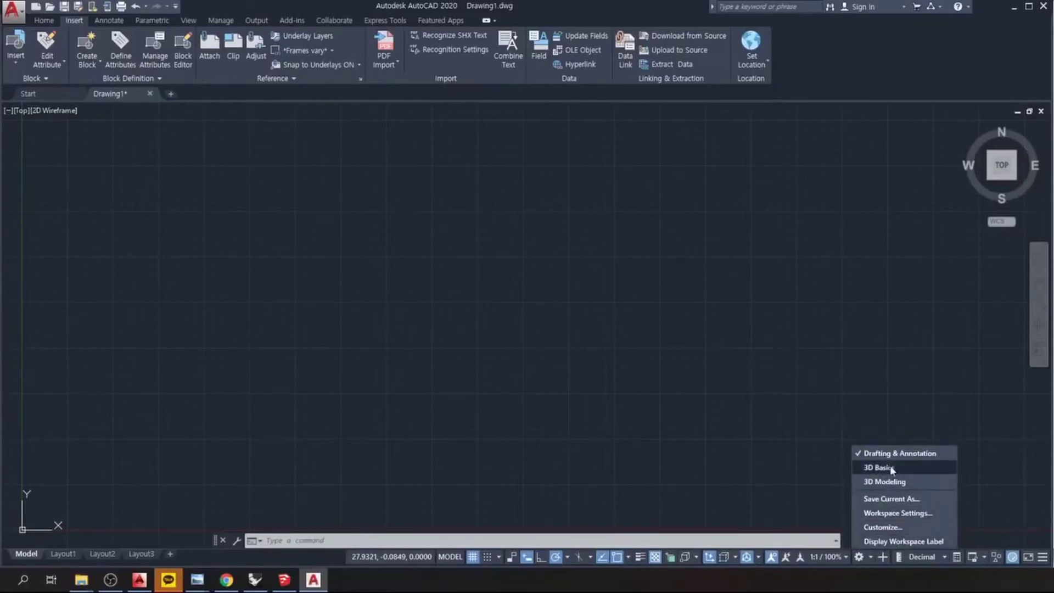
pyautogui.click(782, 440)
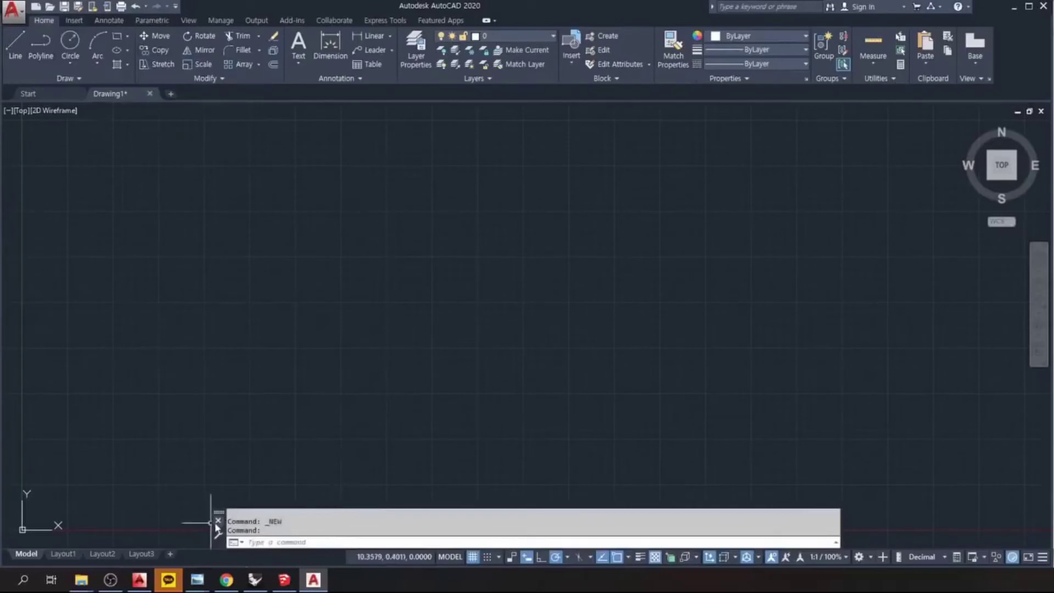
# Set the model space limits with LIMITS, accepting 0,0 as lower-left corner and picking the upper-right corner in the drawing.
pyautogui.click(301, 543)
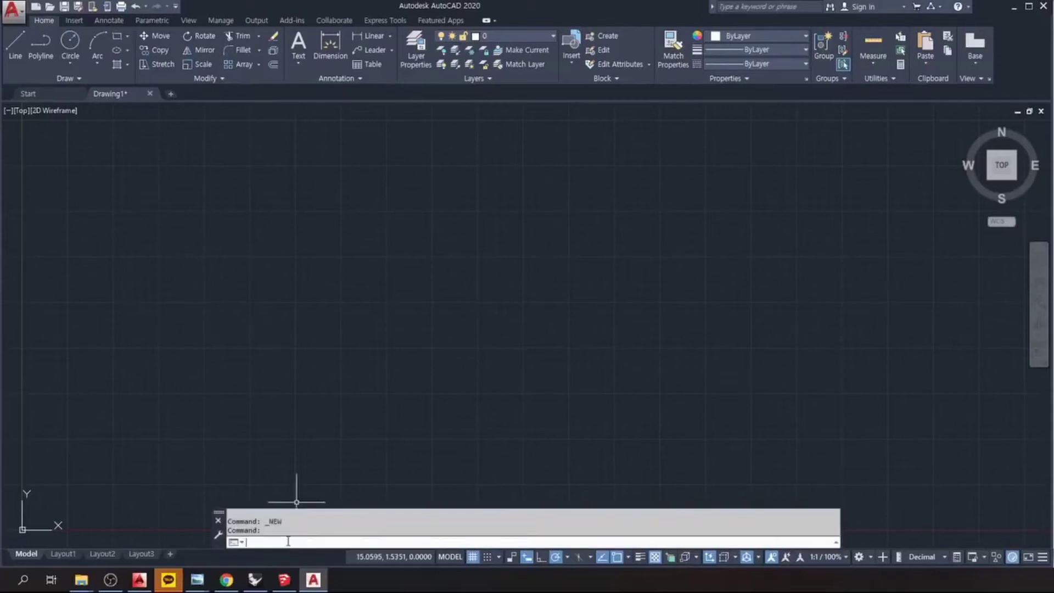
pyautogui.write('ii')
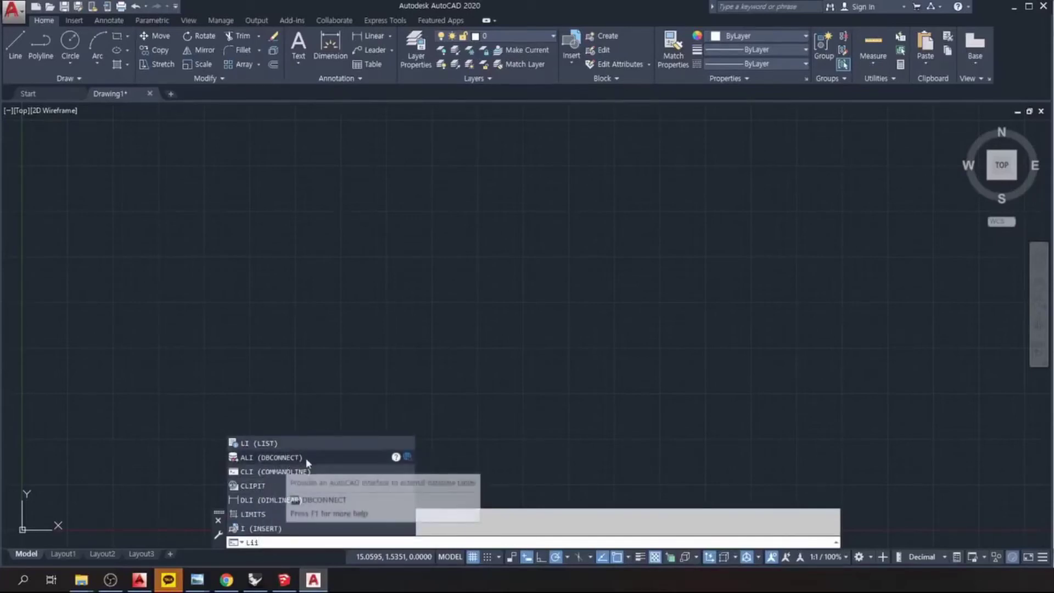
pyautogui.click(255, 516)
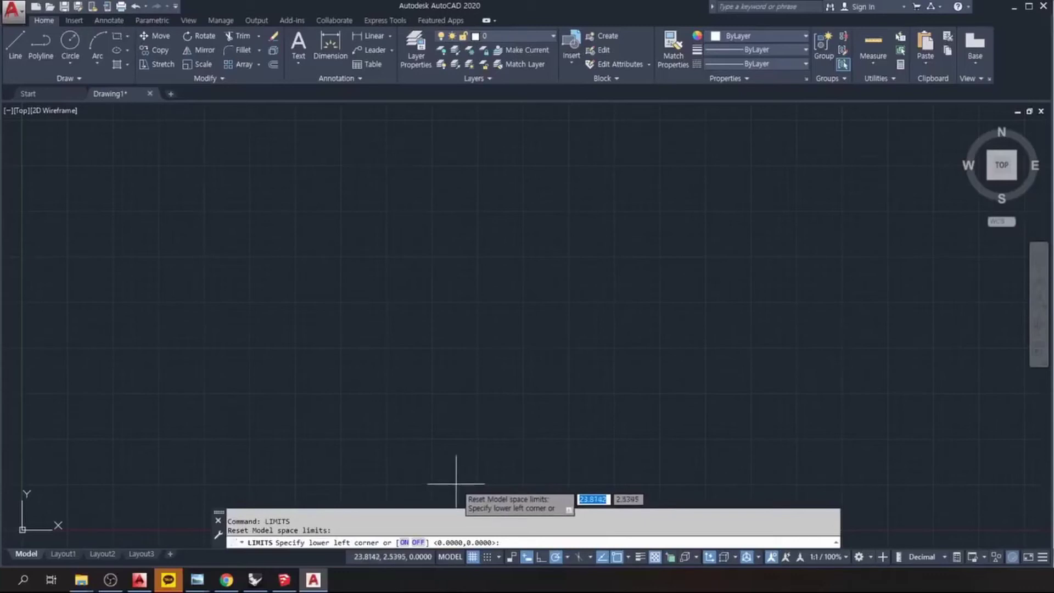
pyautogui.press('Return')
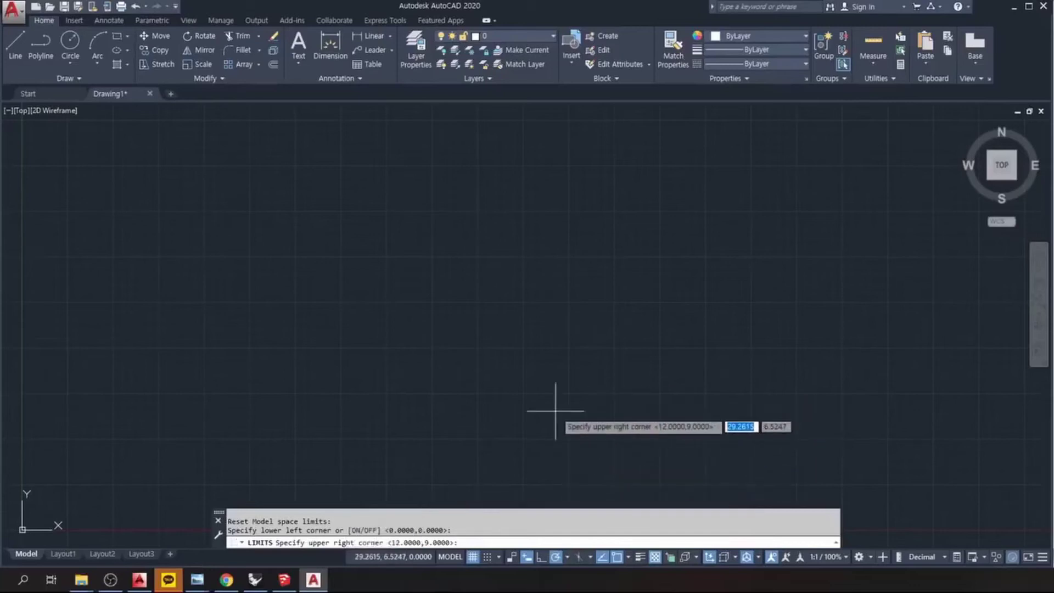
pyautogui.click(370, 355)
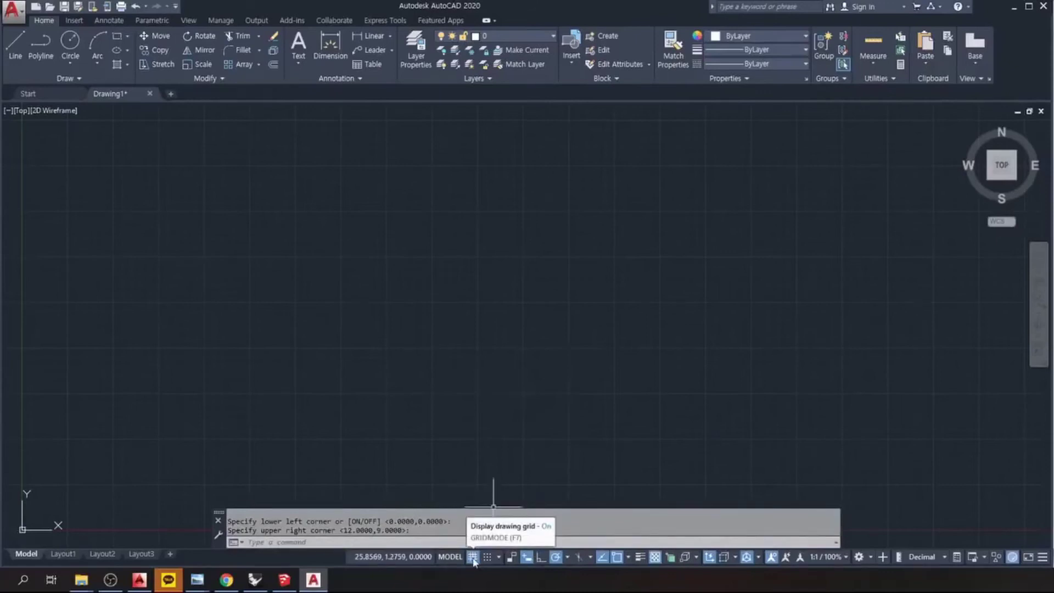
# Toggle dynamic input off and back on, and draw a freehand chain of ten connected line segments across the middle of the drawing.
pyautogui.click(526, 558)
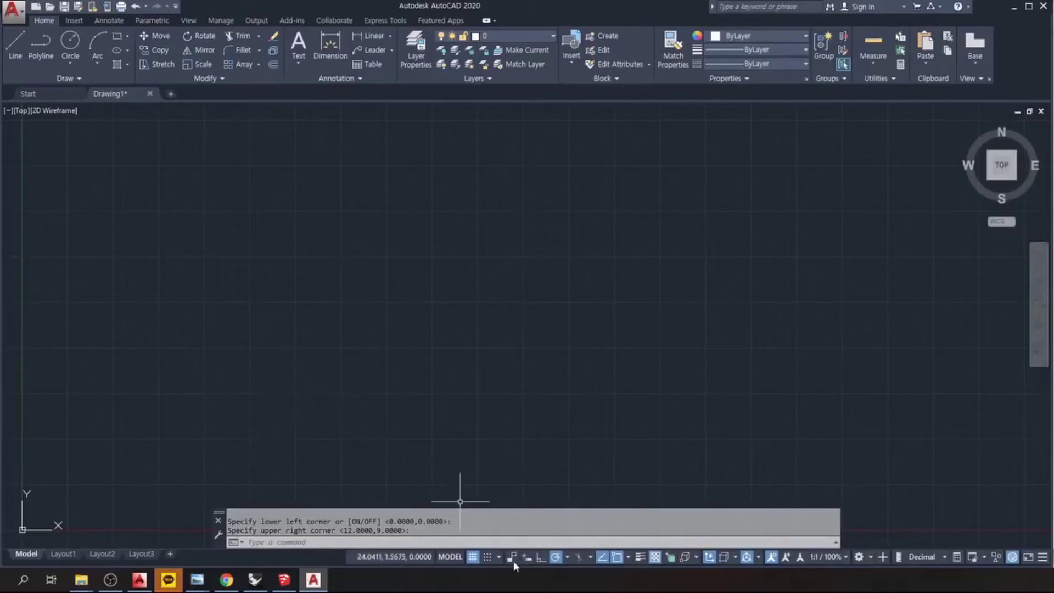
pyautogui.press('F12')
pyautogui.write('l')
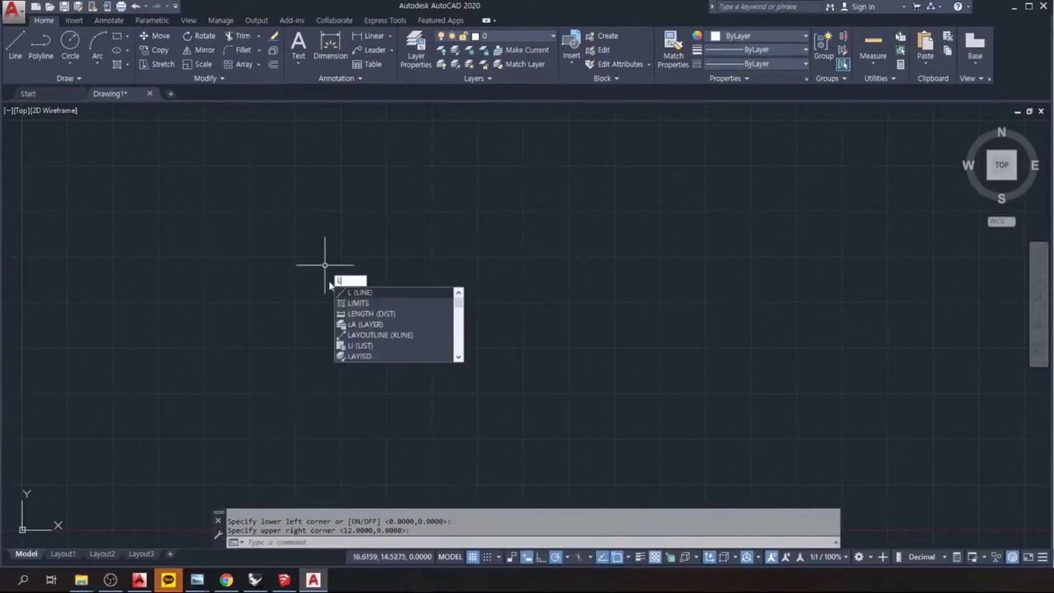
pyautogui.click(364, 294)
pyautogui.click(294, 293)
pyautogui.click(390, 257)
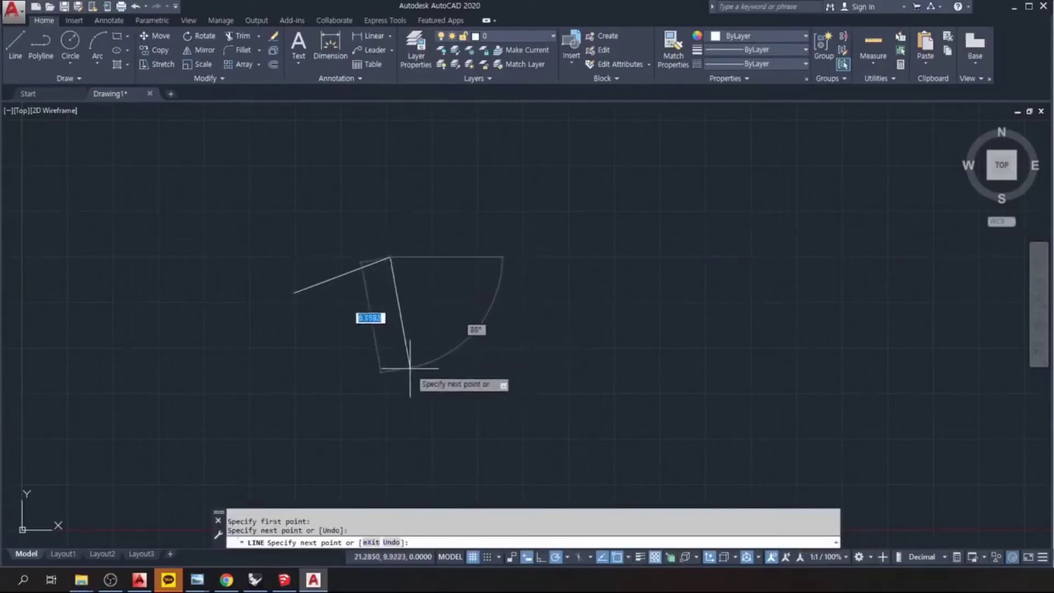
pyautogui.click(357, 385)
pyautogui.click(512, 249)
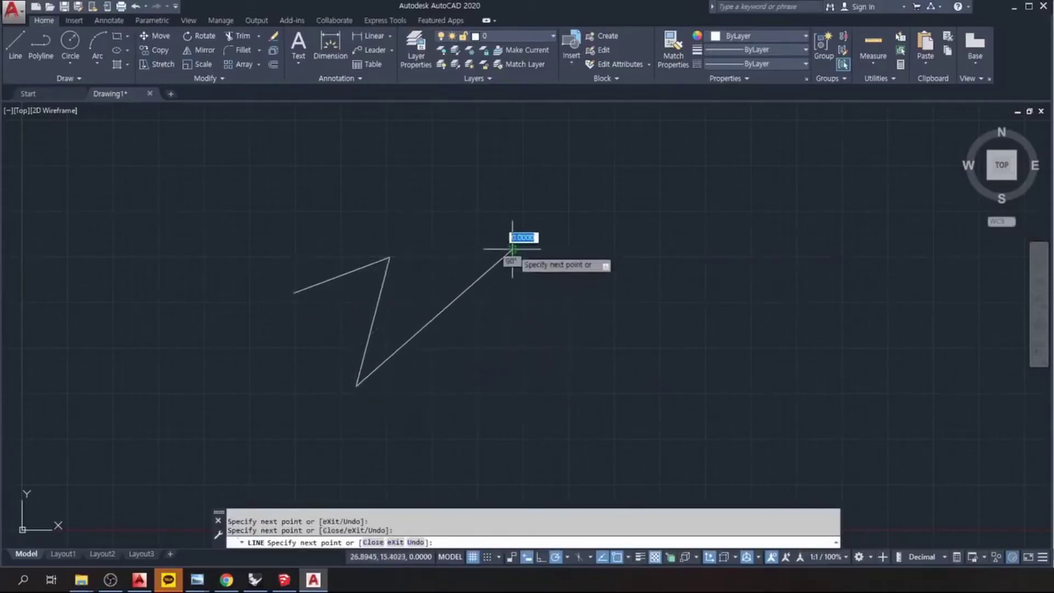
pyautogui.click(584, 404)
pyautogui.click(329, 432)
pyautogui.click(235, 239)
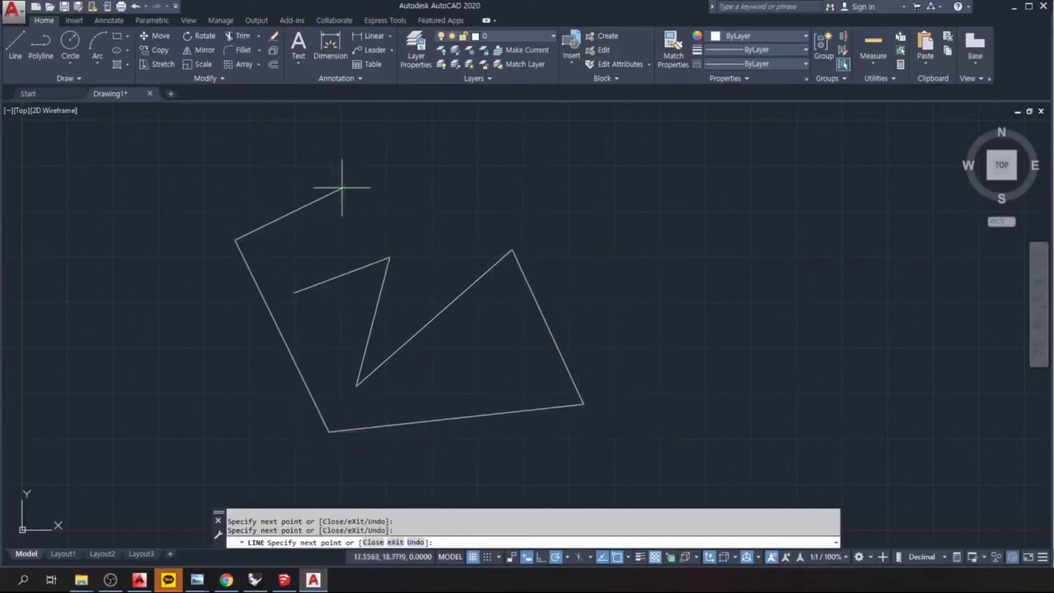
pyautogui.click(341, 188)
pyautogui.click(425, 217)
pyautogui.click(310, 333)
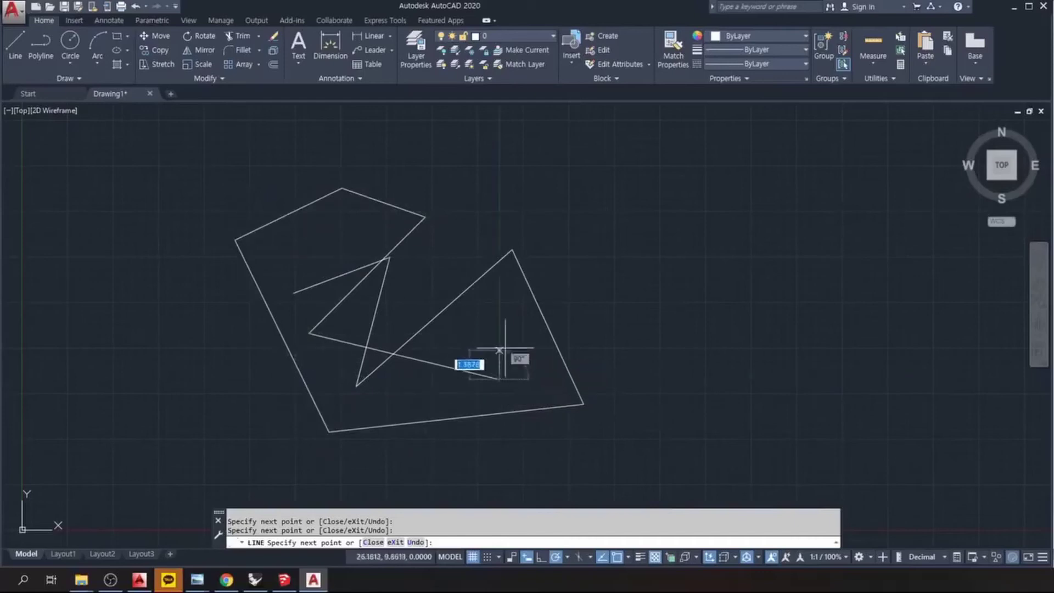
pyautogui.click(499, 379)
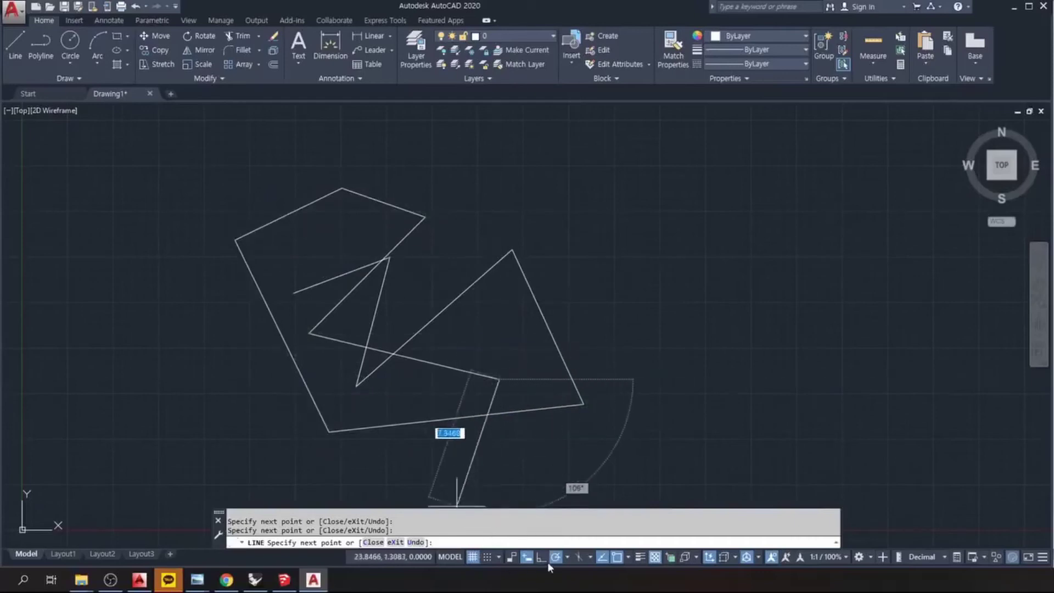
# Turn off dynamic input, add two more segments to the line chain, and finish the Line command.
pyautogui.click(527, 557)
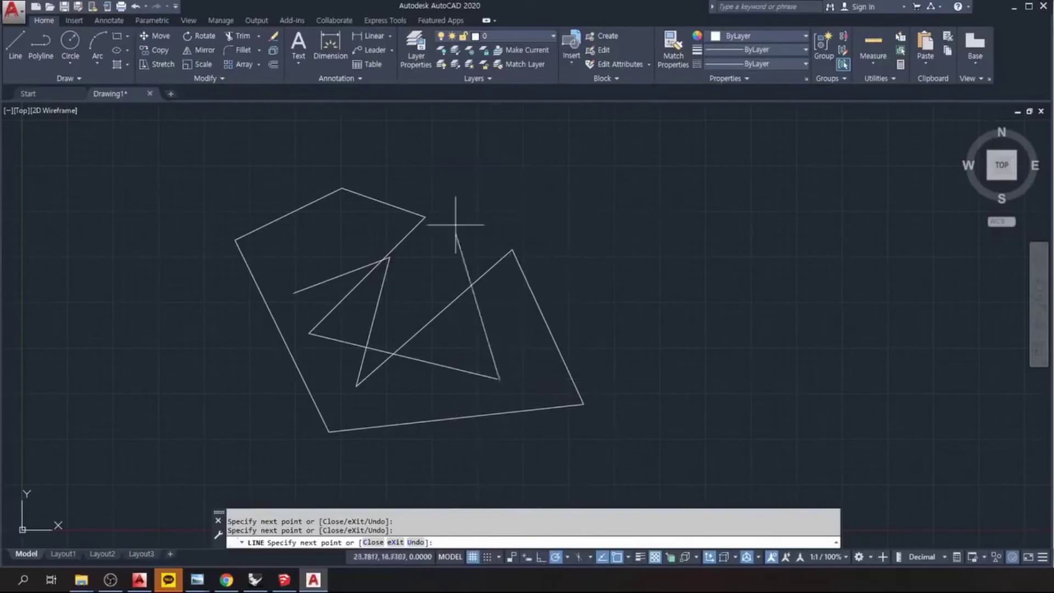
pyautogui.click(522, 212)
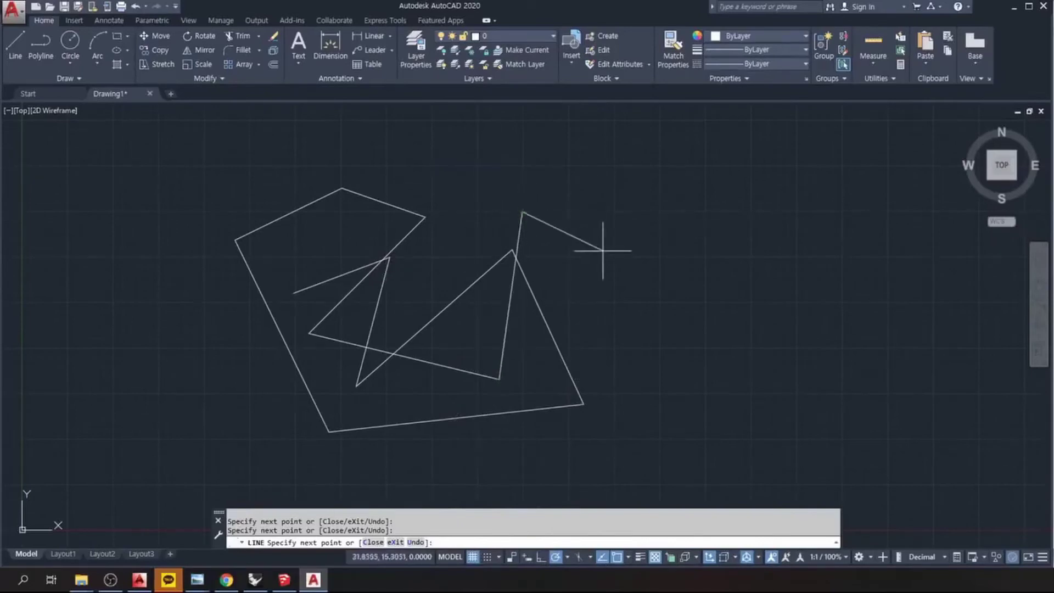
pyautogui.click(613, 252)
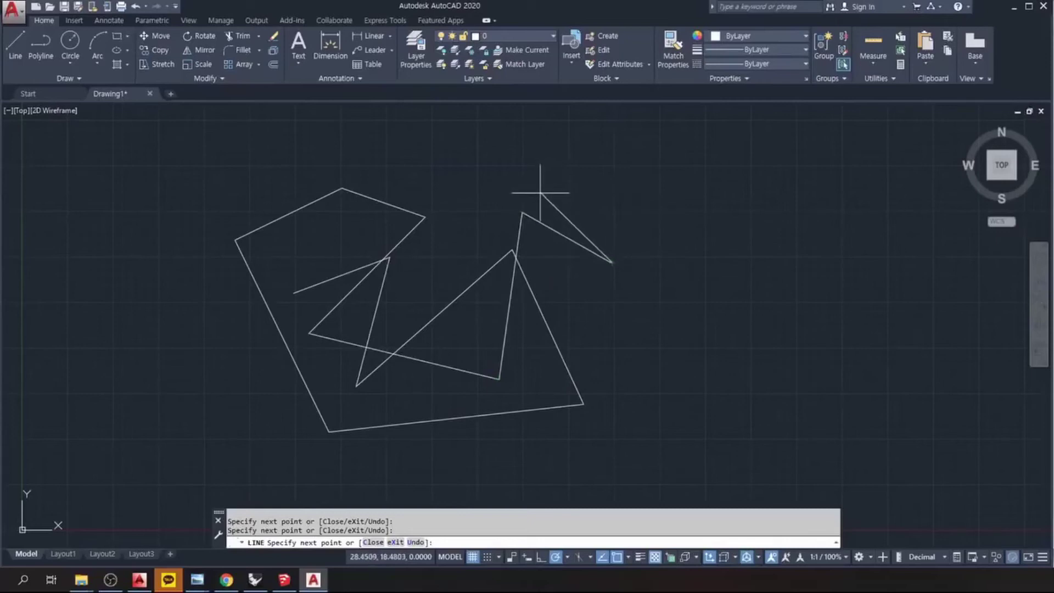
pyautogui.rightClick(537, 194)
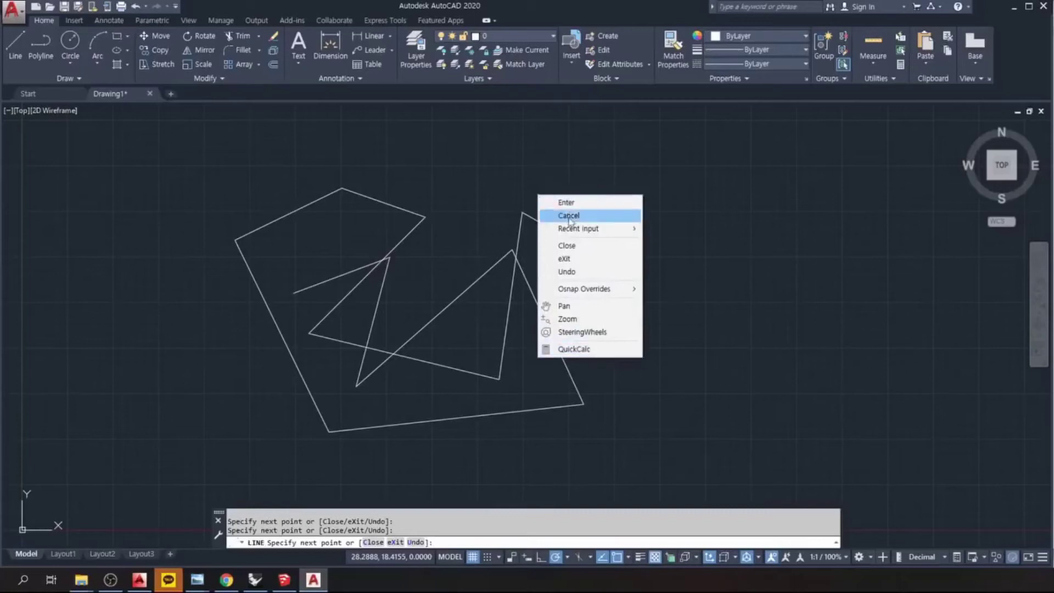
pyautogui.click(566, 203)
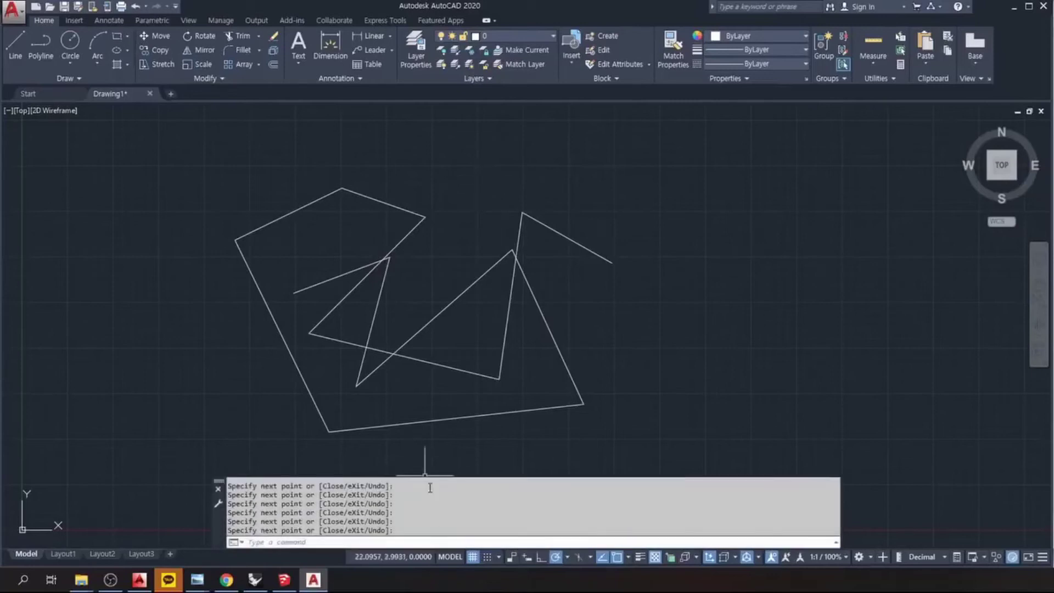
# Repeat the Line command to draw a separate open chain of three segments to the right of the first chain.
pyautogui.press('space')
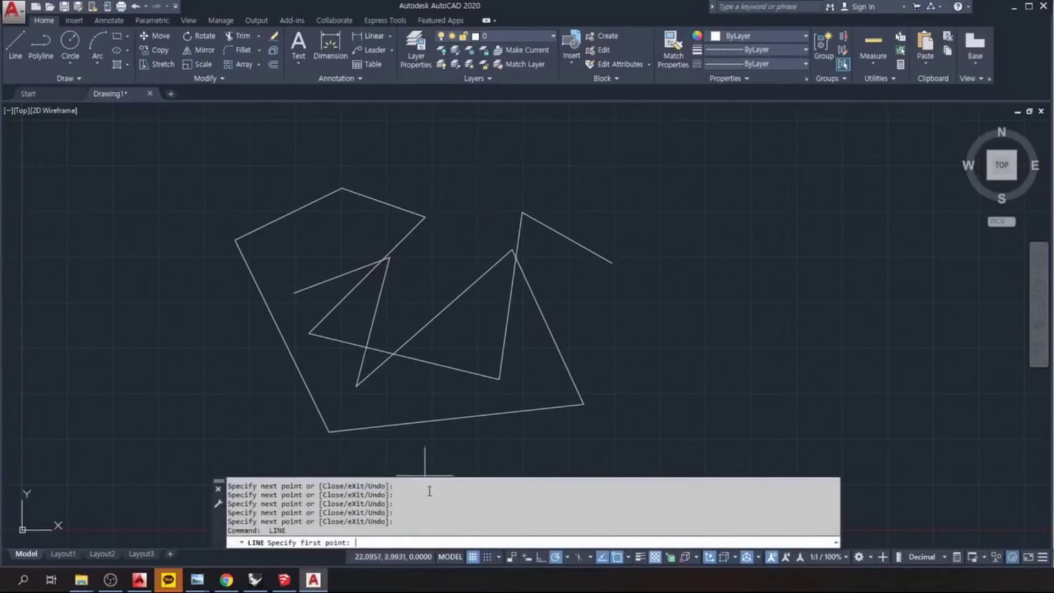
pyautogui.click(569, 301)
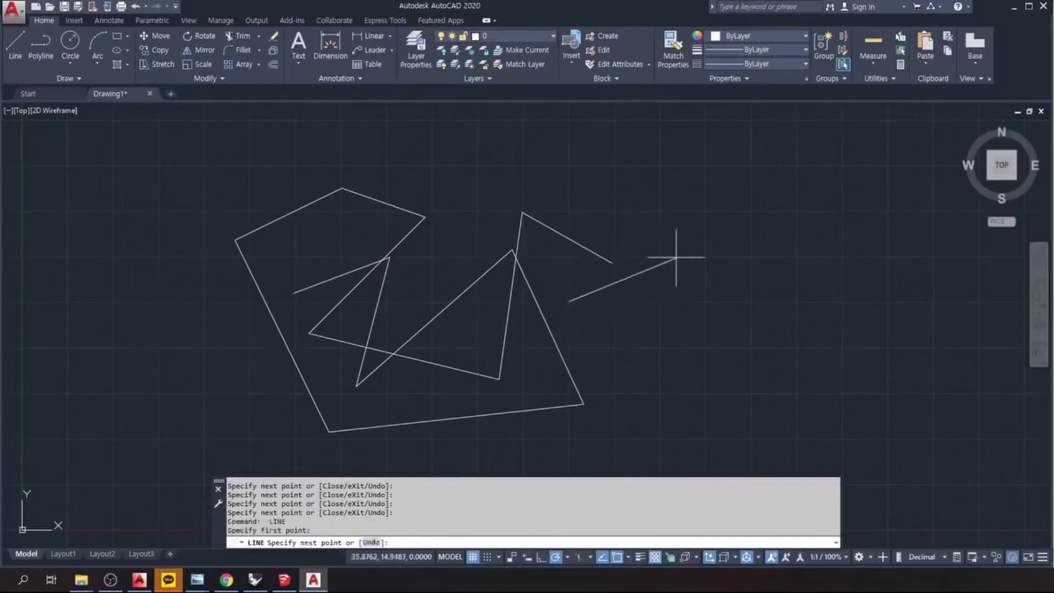
pyautogui.click(676, 258)
pyautogui.click(741, 334)
pyautogui.click(647, 389)
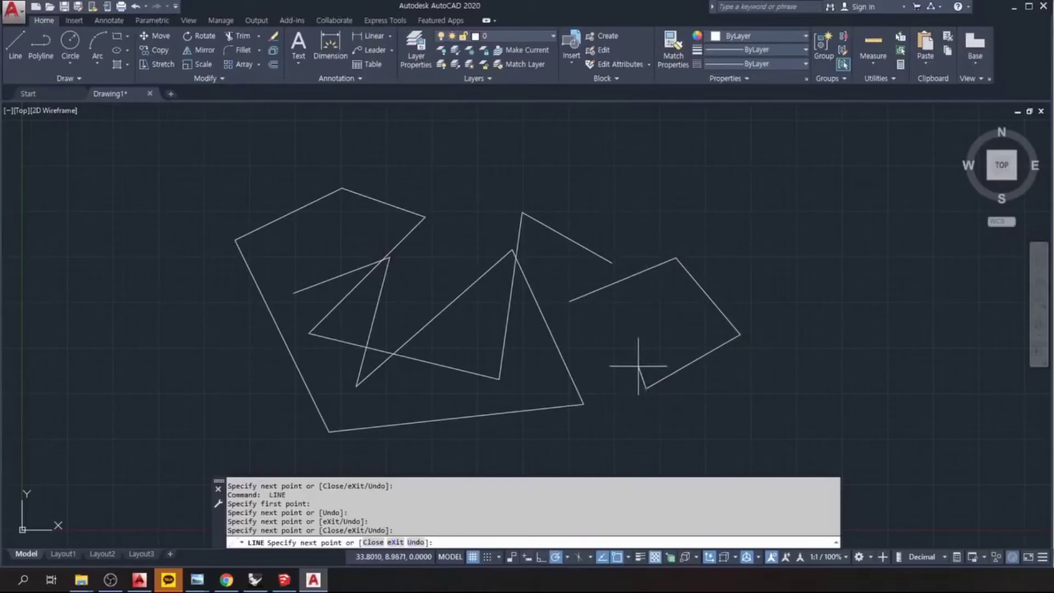
pyautogui.press('Return')
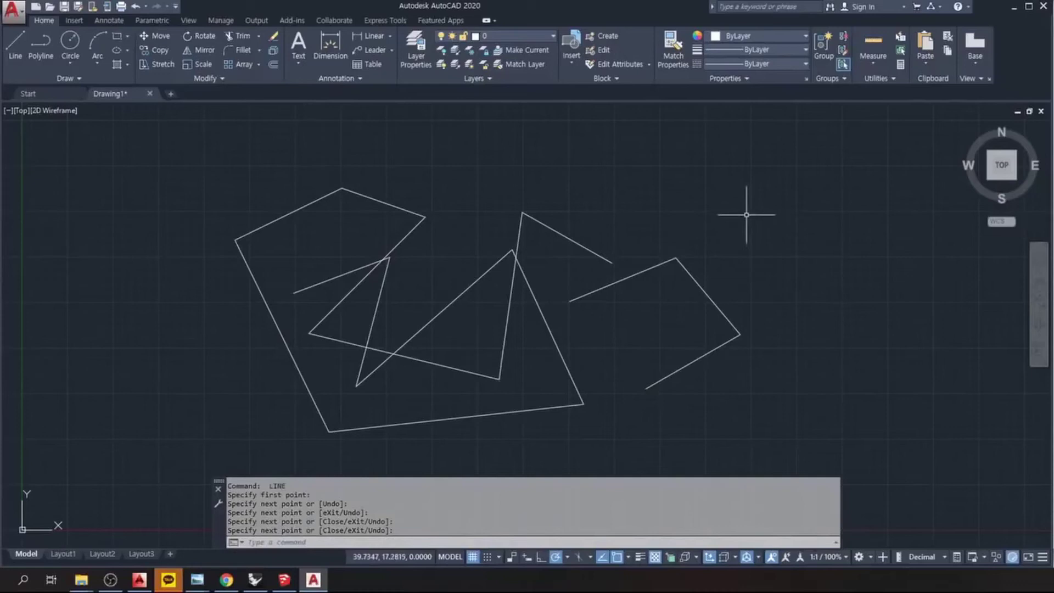
# Draw another open chain of three line segments around and partly crossing the smaller chain on the right.
pyautogui.press('Return')
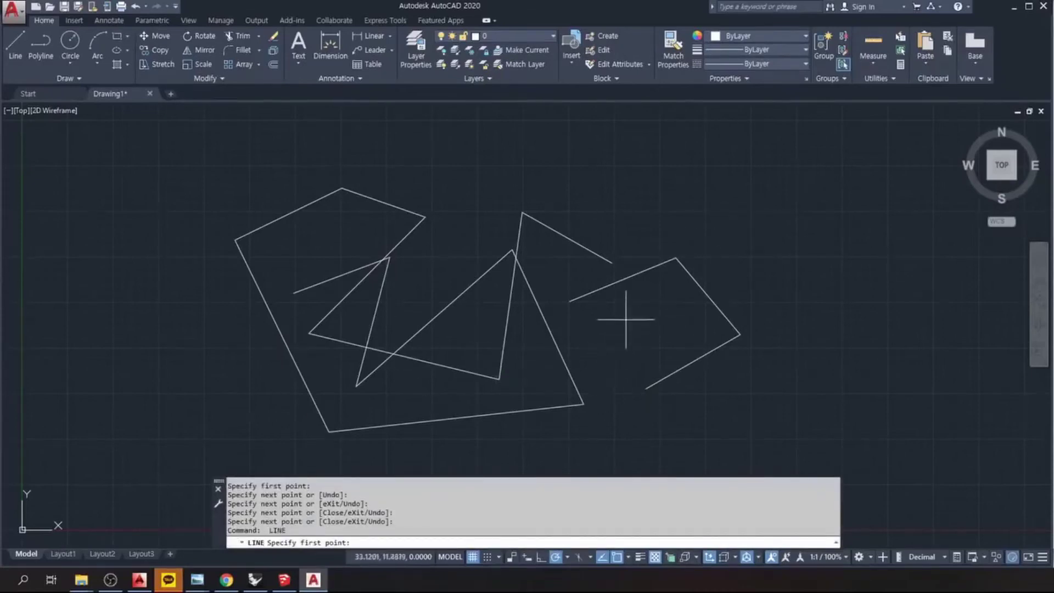
pyautogui.click(592, 361)
pyautogui.click(652, 201)
pyautogui.click(795, 239)
pyautogui.click(796, 347)
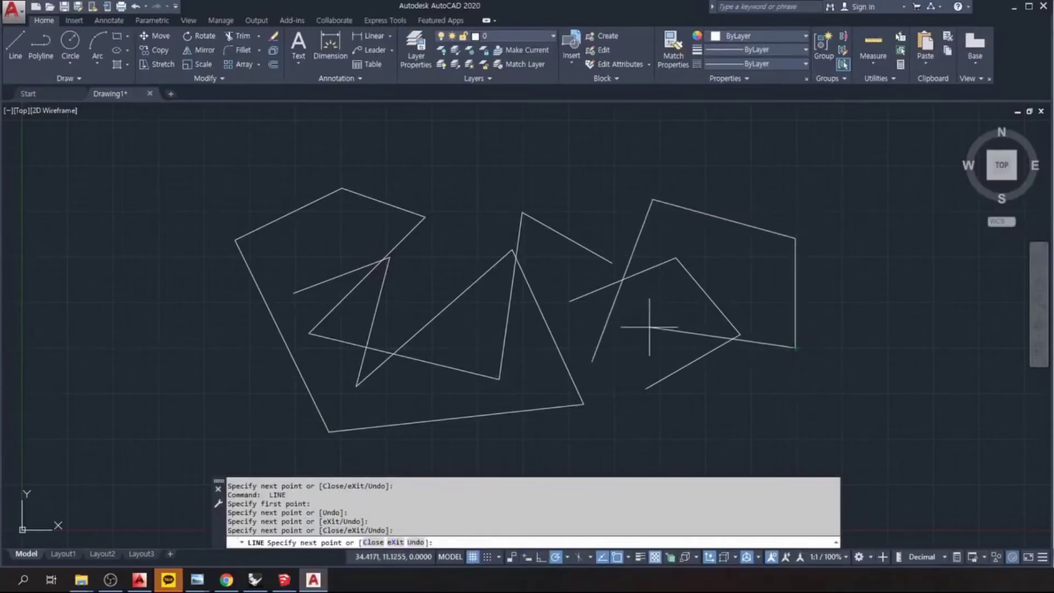
pyautogui.press('Return')
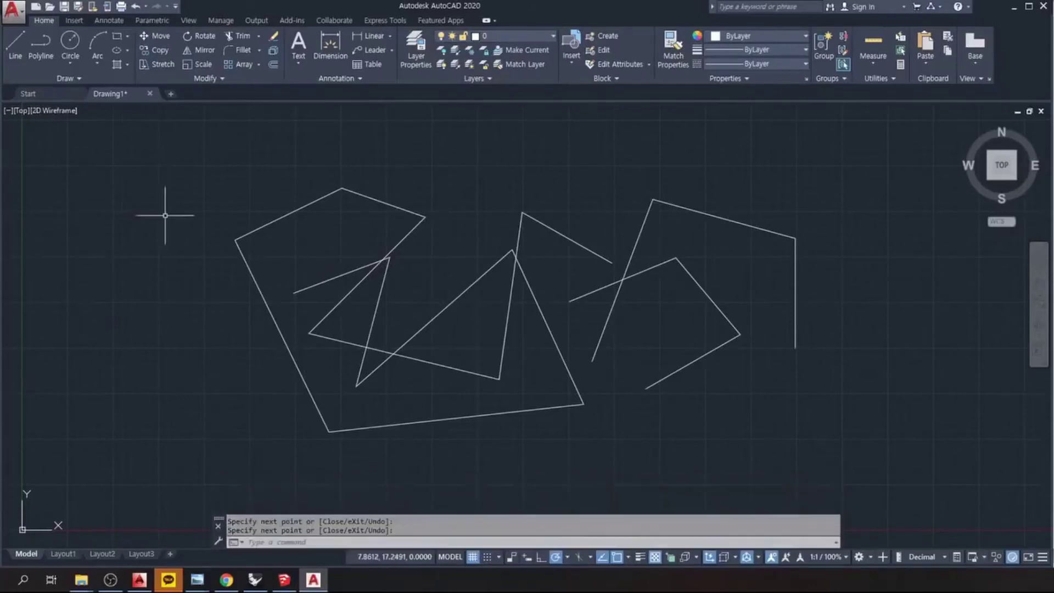
pyautogui.write('1')
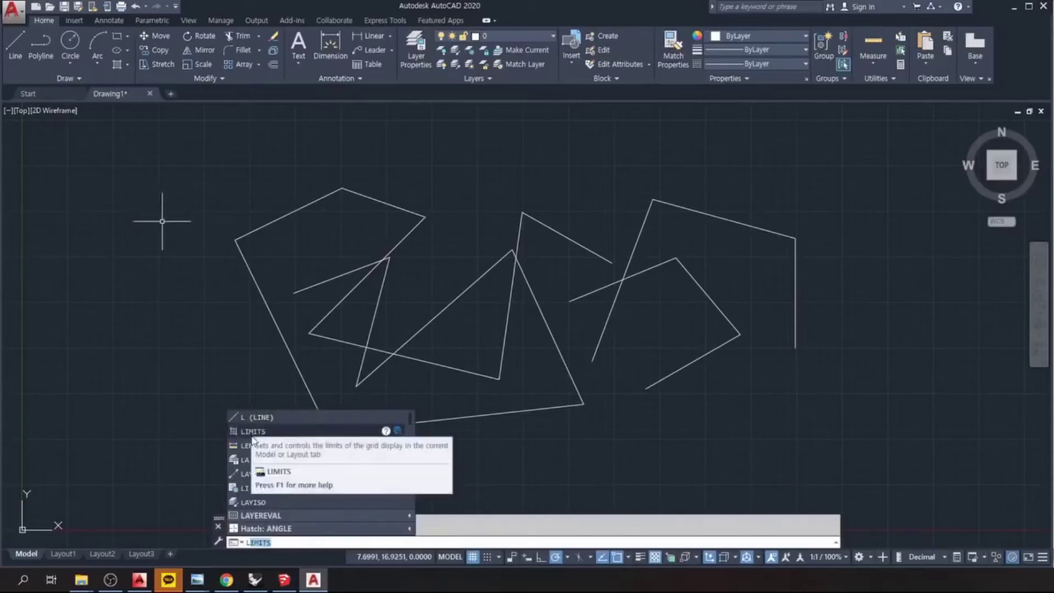
pyautogui.click(253, 433)
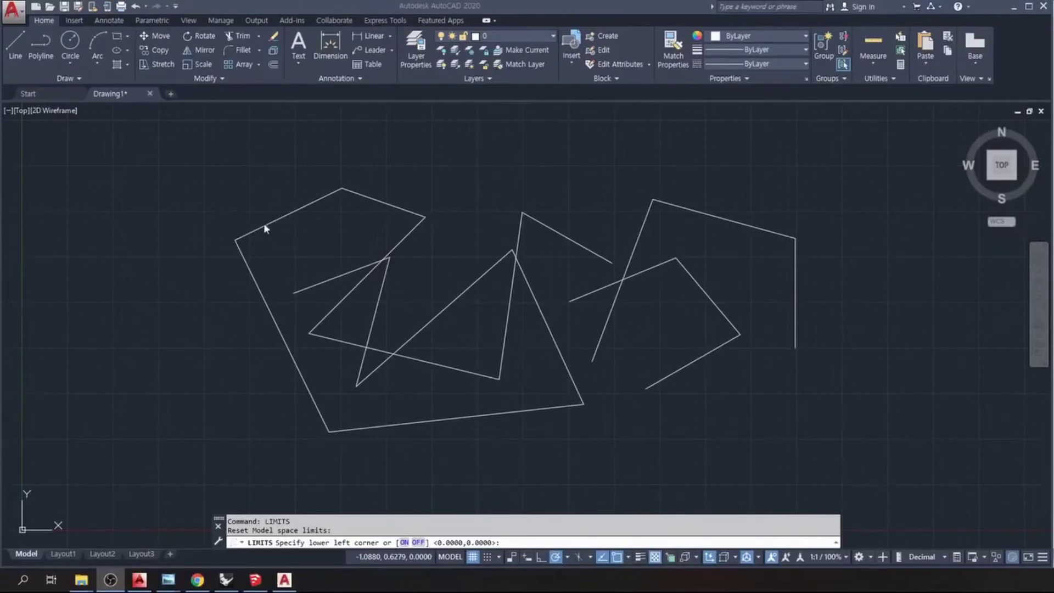
pyautogui.click(487, 360)
pyautogui.press('Escape')
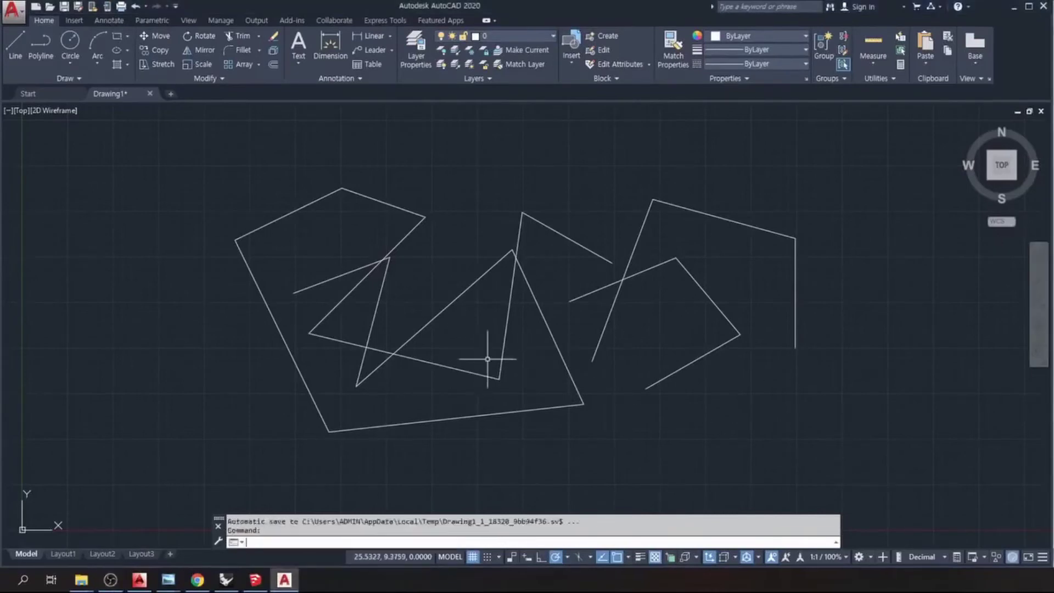
# Select all the lines using crossing, window and single-object selection, and clear the selection.
pyautogui.click(883, 470)
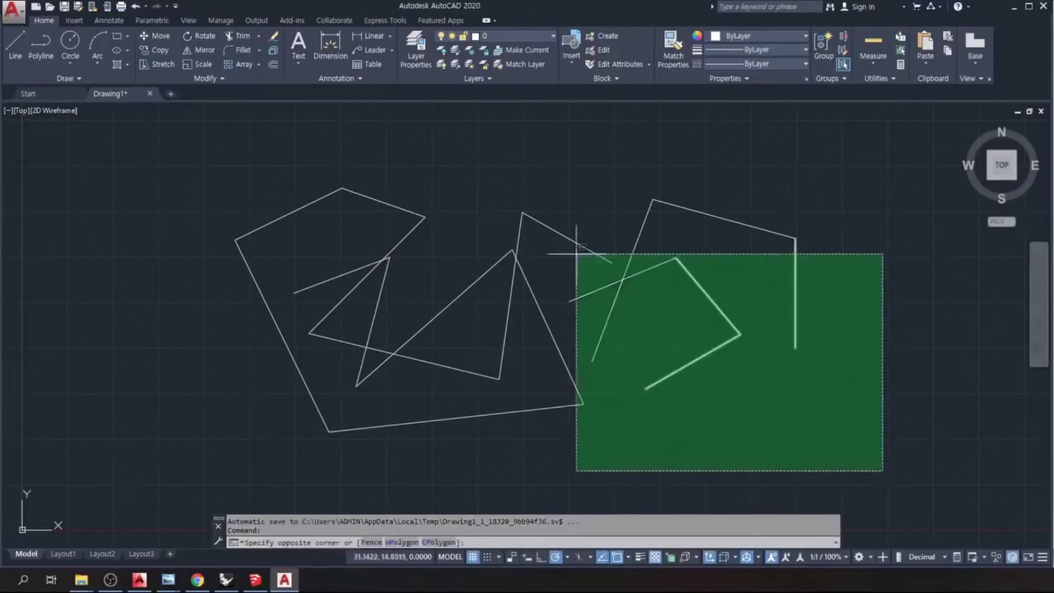
pyautogui.click(505, 163)
pyautogui.click(876, 449)
pyautogui.moveTo(876, 449)
pyautogui.mouseDown()
pyautogui.moveTo(730, 325)
pyautogui.moveTo(558, 219)
pyautogui.moveTo(397, 323)
pyautogui.moveTo(424, 146)
pyautogui.moveTo(425, 156)
pyautogui.mouseUp()
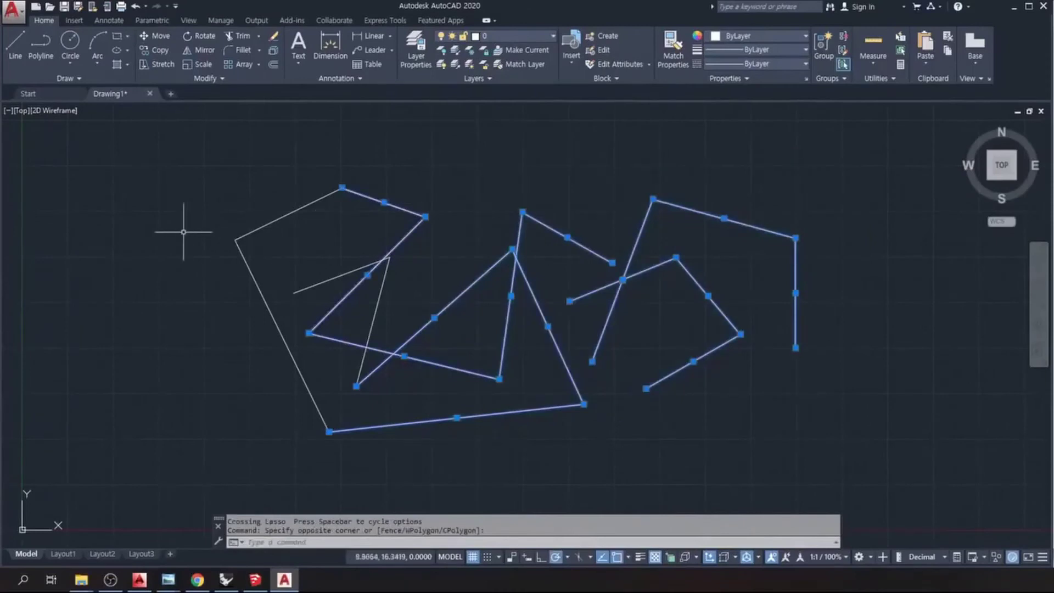
pyautogui.click(83, 149)
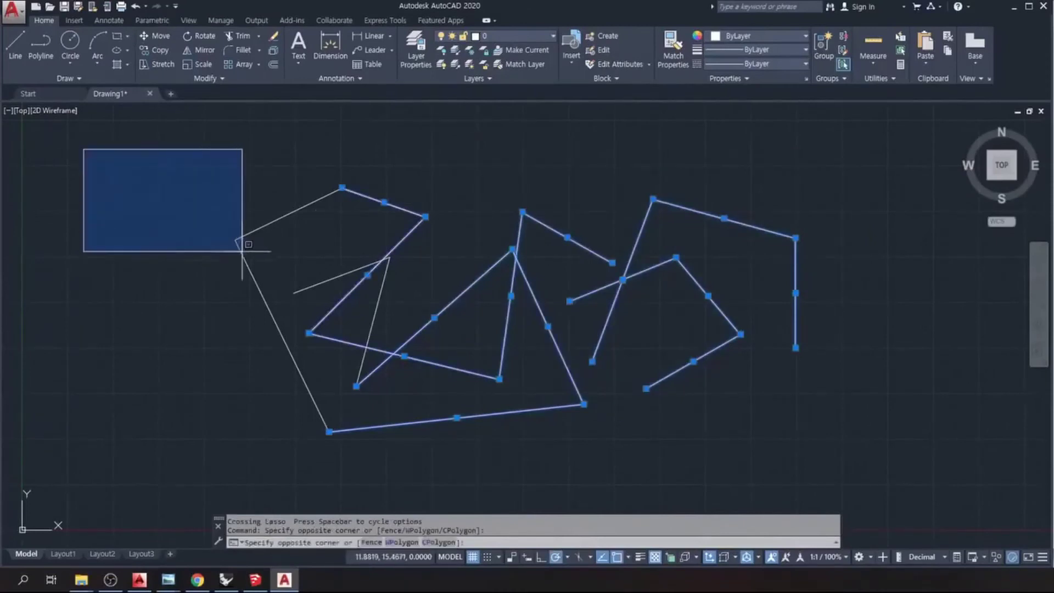
pyautogui.click(484, 393)
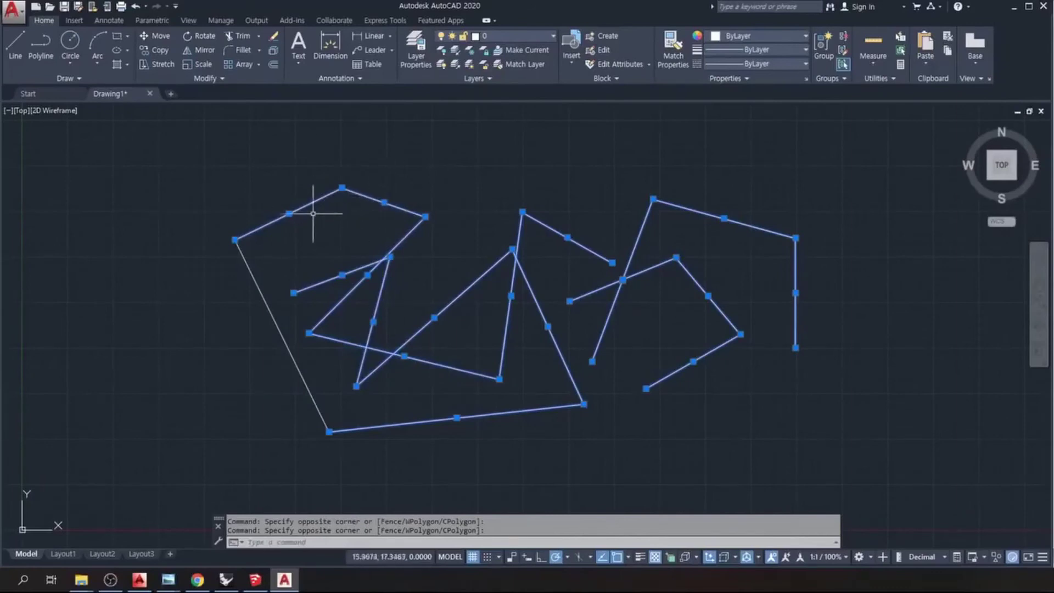
pyautogui.click(267, 306)
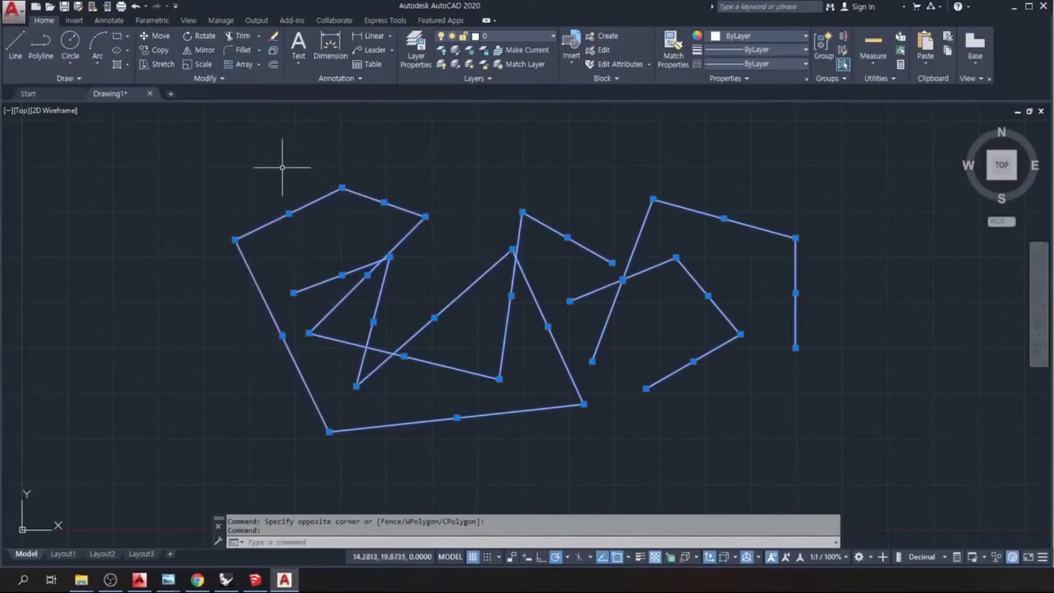
pyautogui.press('Escape')
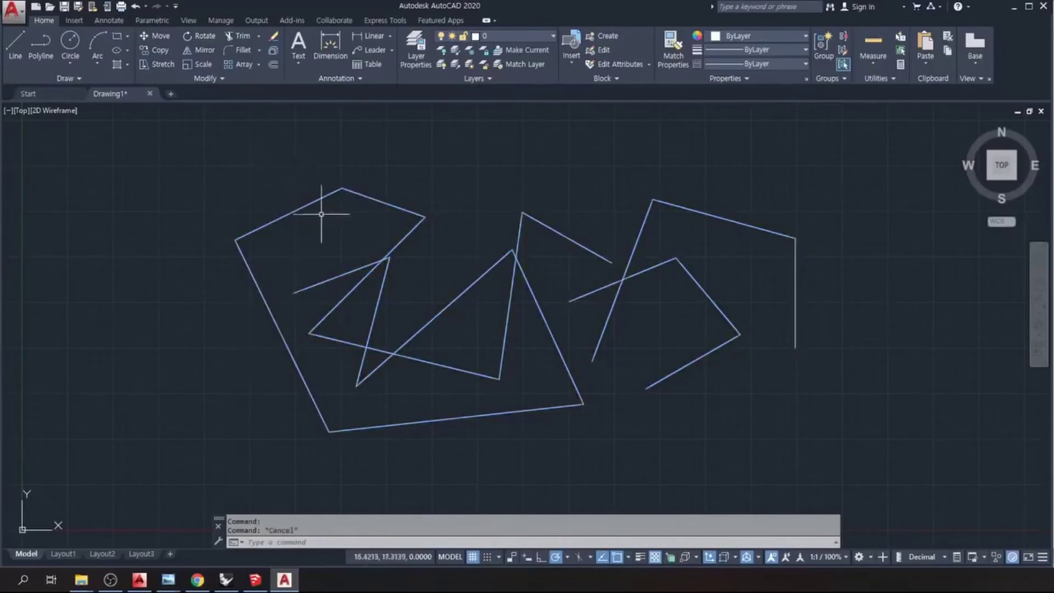
# Delete four lines of the first chain: its two uppermost segments, the adjoining diagonal and the short starting segment.
pyautogui.click(287, 218)
pyautogui.click(280, 213)
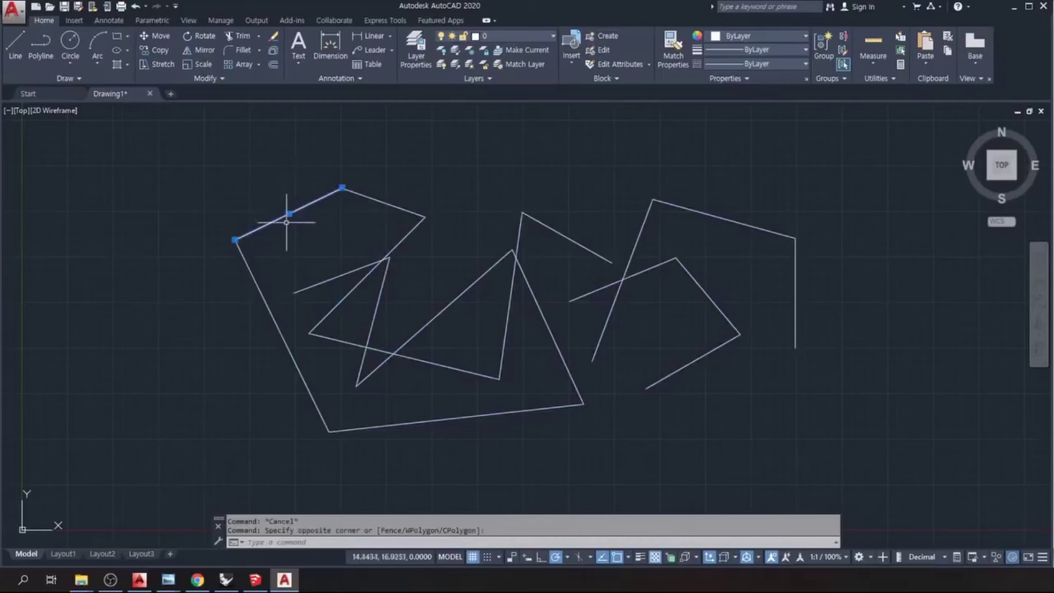
pyautogui.click(382, 200)
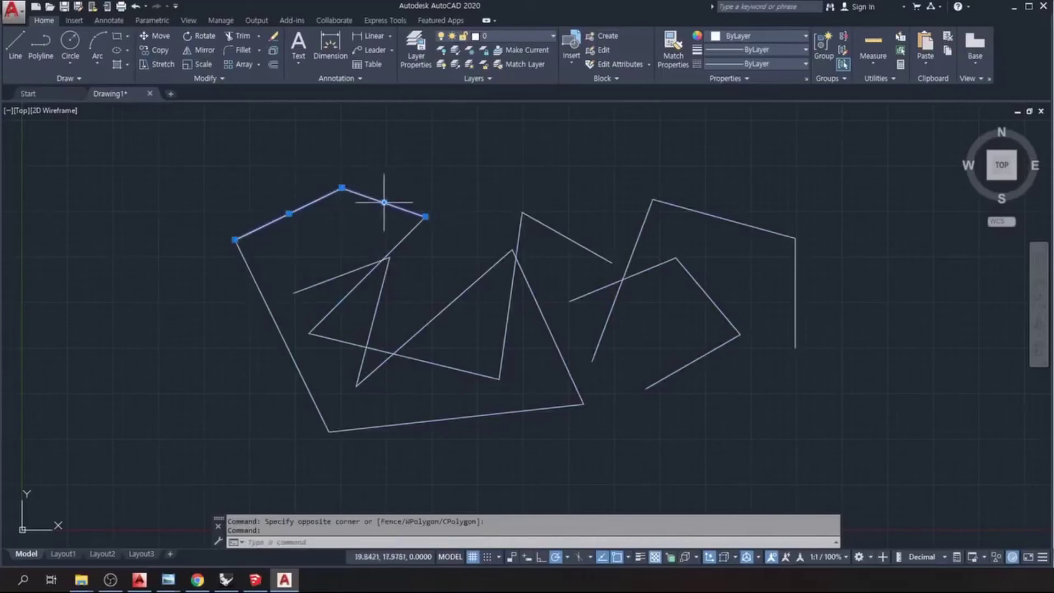
pyautogui.click(401, 241)
pyautogui.click(377, 258)
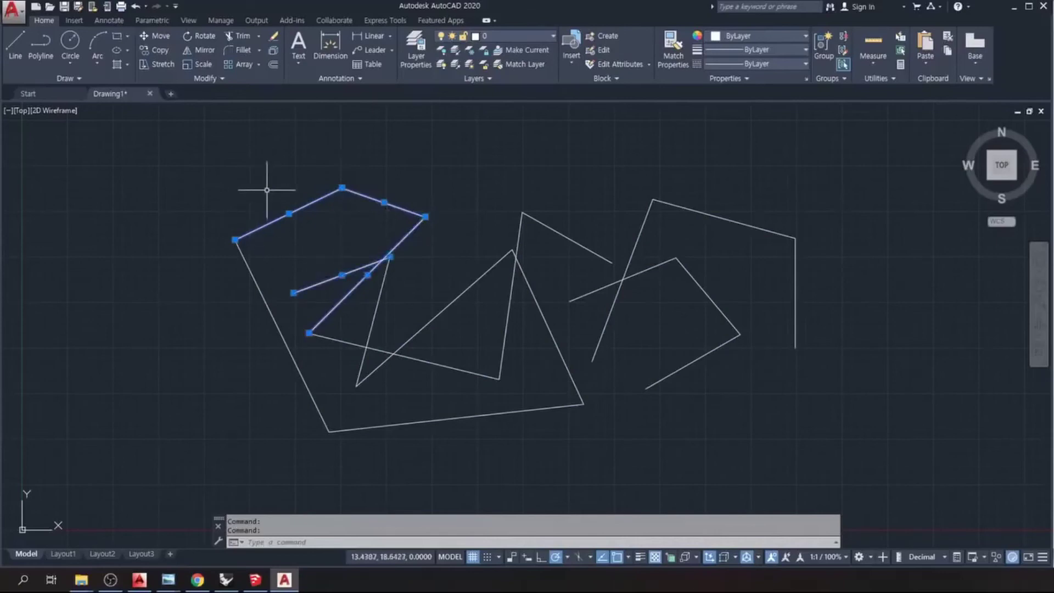
pyautogui.press('Delete')
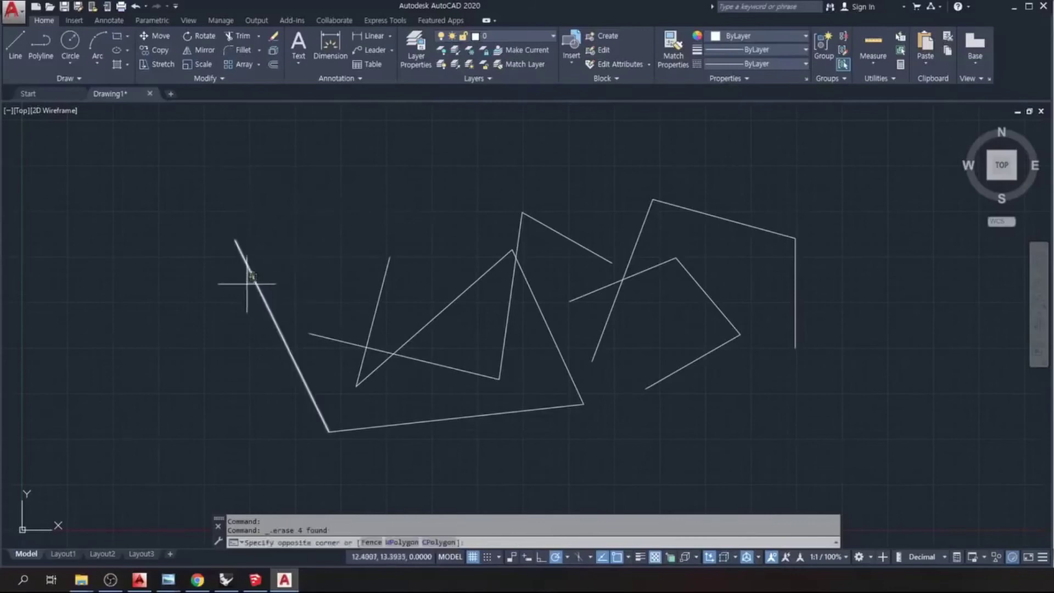
# Select the leftmost line on its own, add every remaining line with a window selection, and clear the selection.
pyautogui.click(248, 281)
pyautogui.click(177, 188)
pyautogui.click(160, 143)
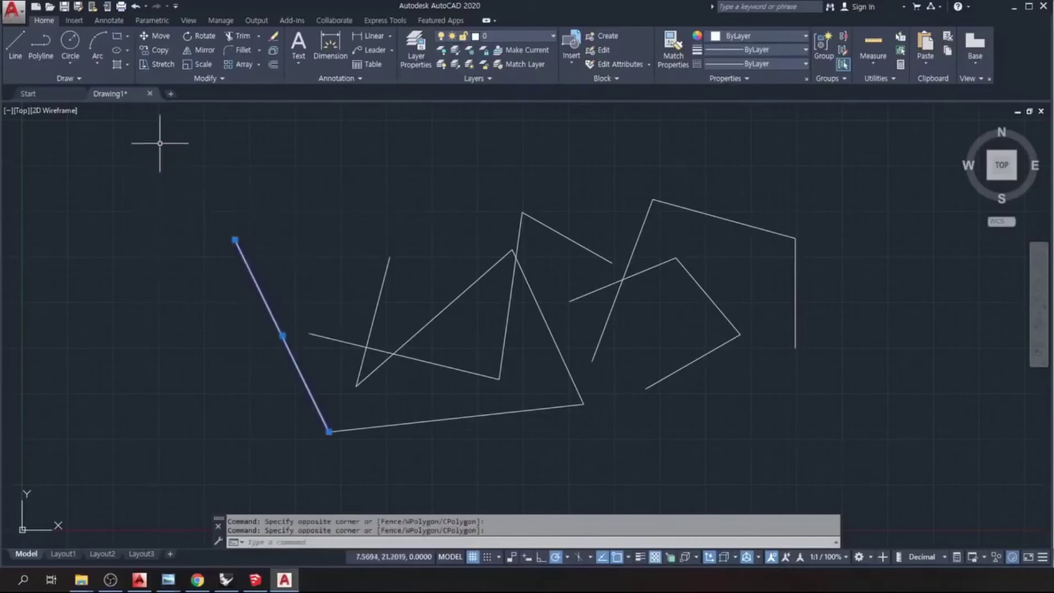
pyautogui.click(121, 136)
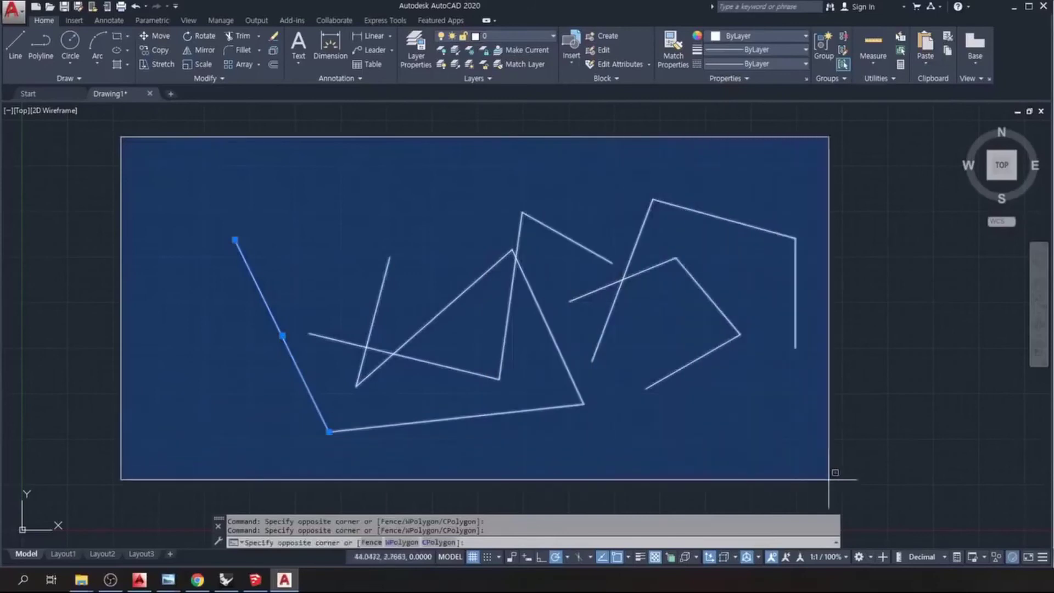
pyautogui.click(856, 482)
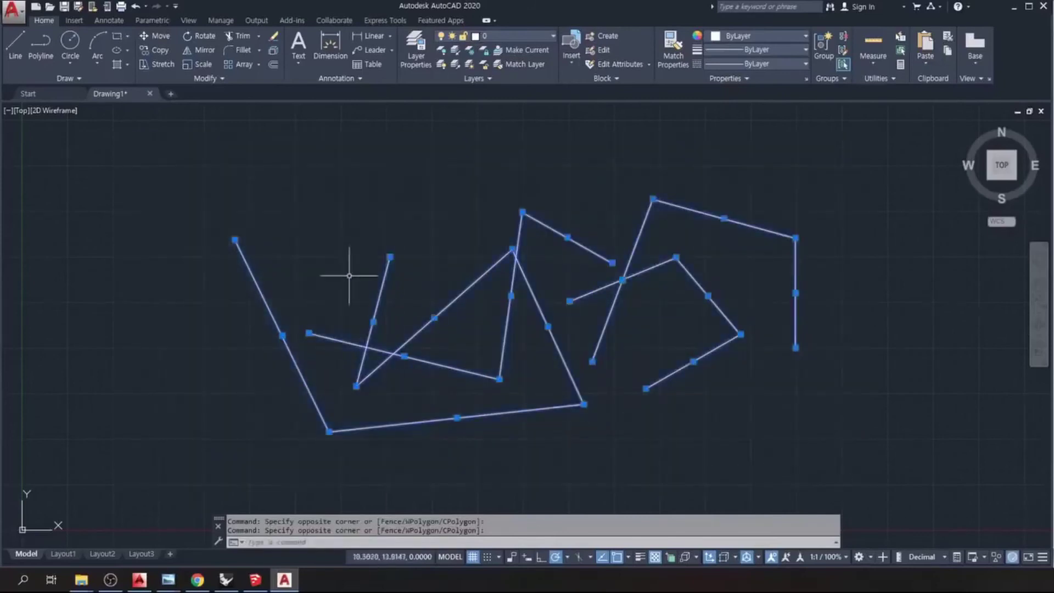
pyautogui.press('Escape')
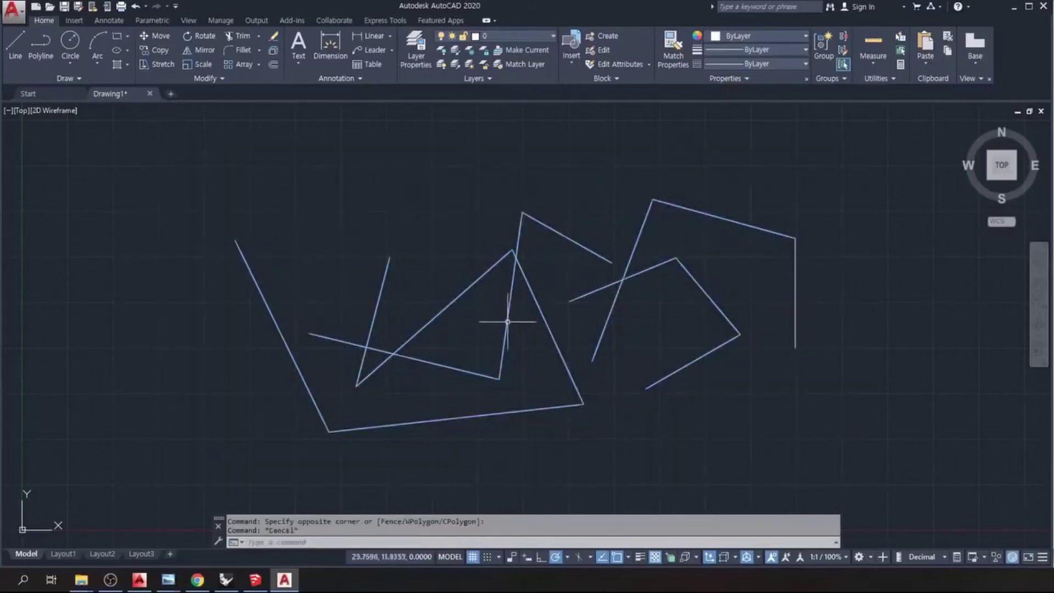
# Delete nine lines picked with two crossing selections: both right-hand chains, the short upper line beside them and the two lines meeting at the lower corner.
pyautogui.click(829, 459)
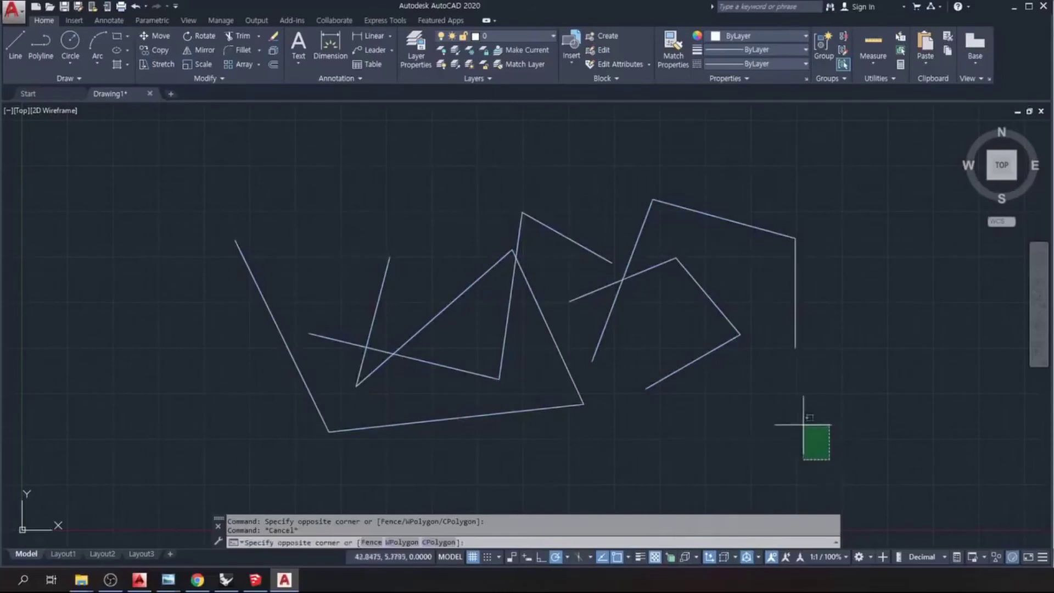
pyautogui.click(685, 188)
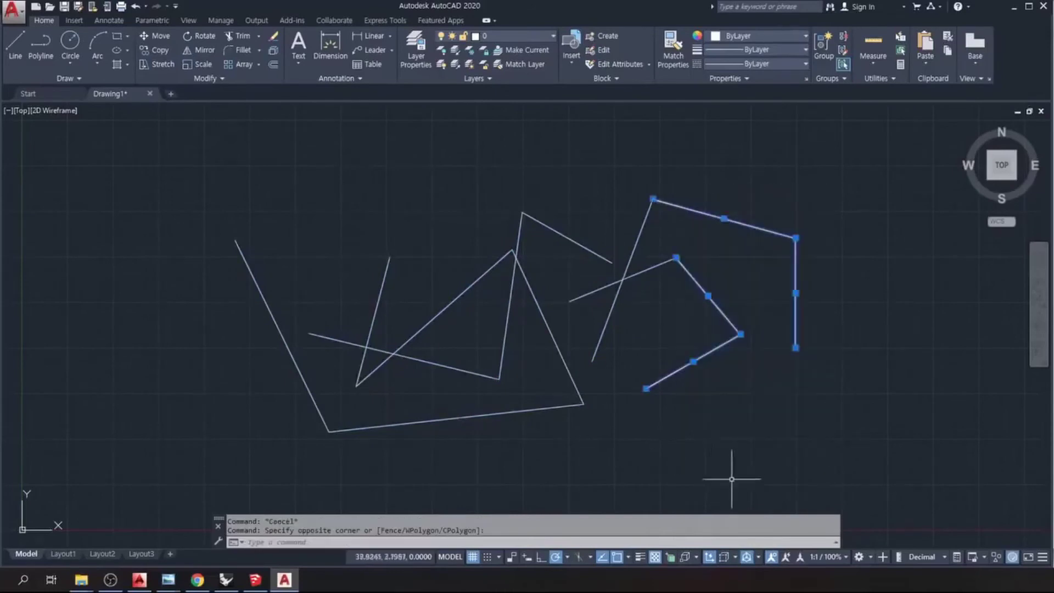
pyautogui.click(748, 483)
pyautogui.click(563, 217)
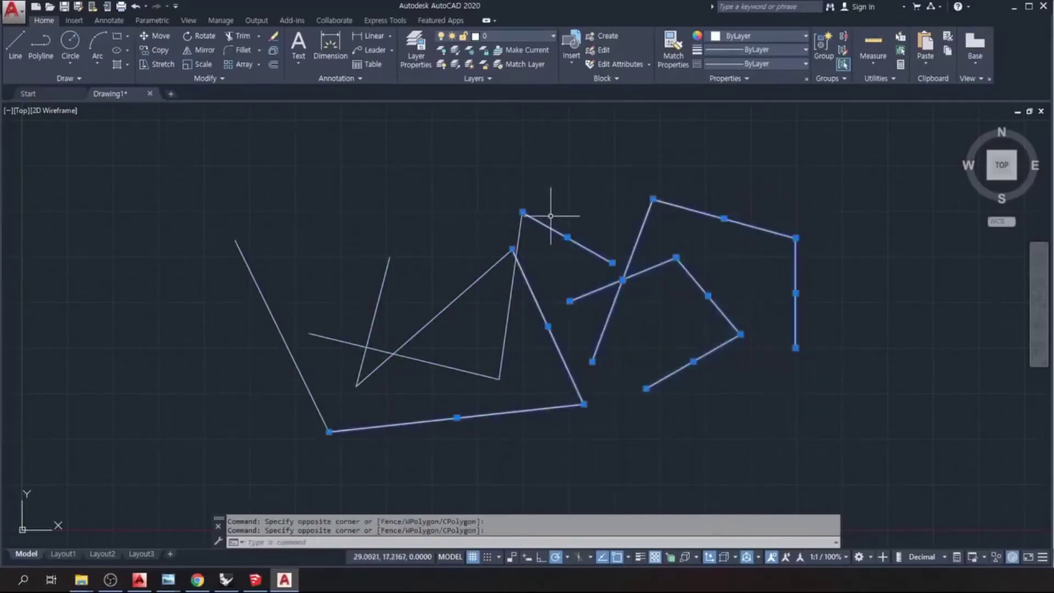
pyautogui.press('Delete')
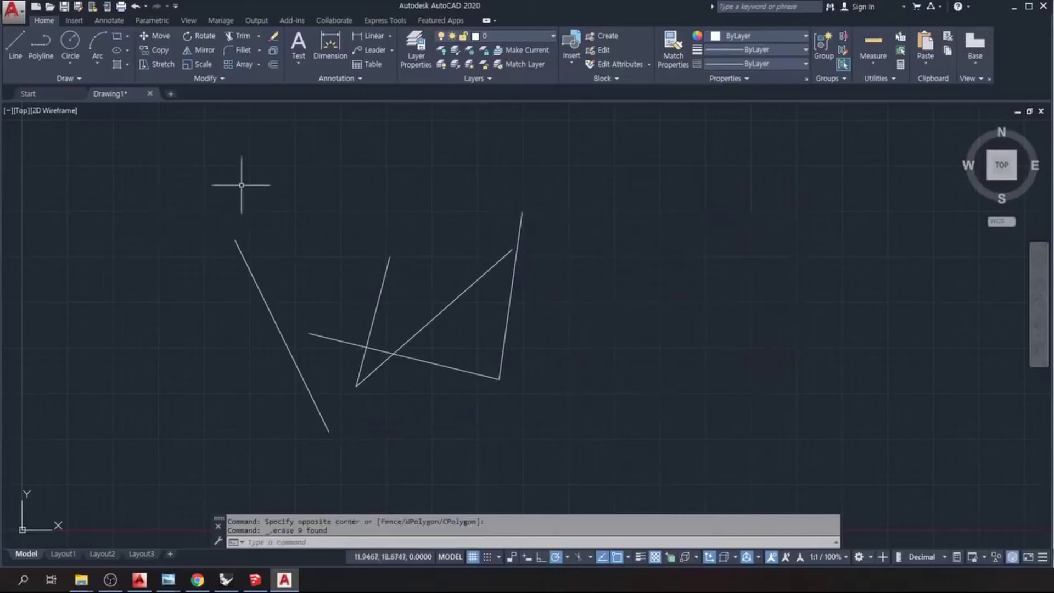
# Erase the five remaining lines with the Erase command, picking them individually and with window and crossing selections.
pyautogui.click(273, 39)
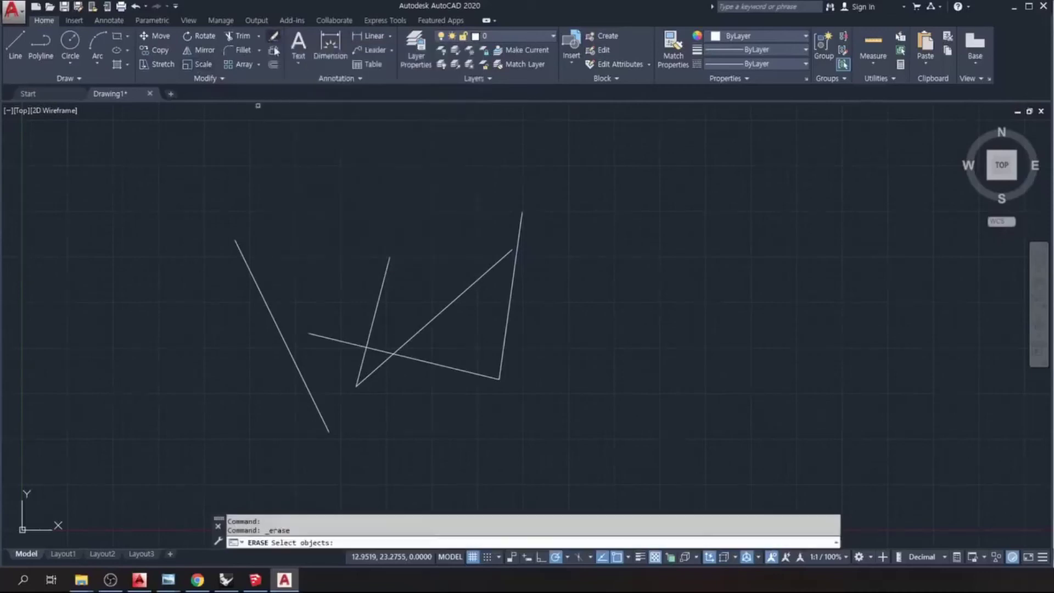
pyautogui.click(256, 290)
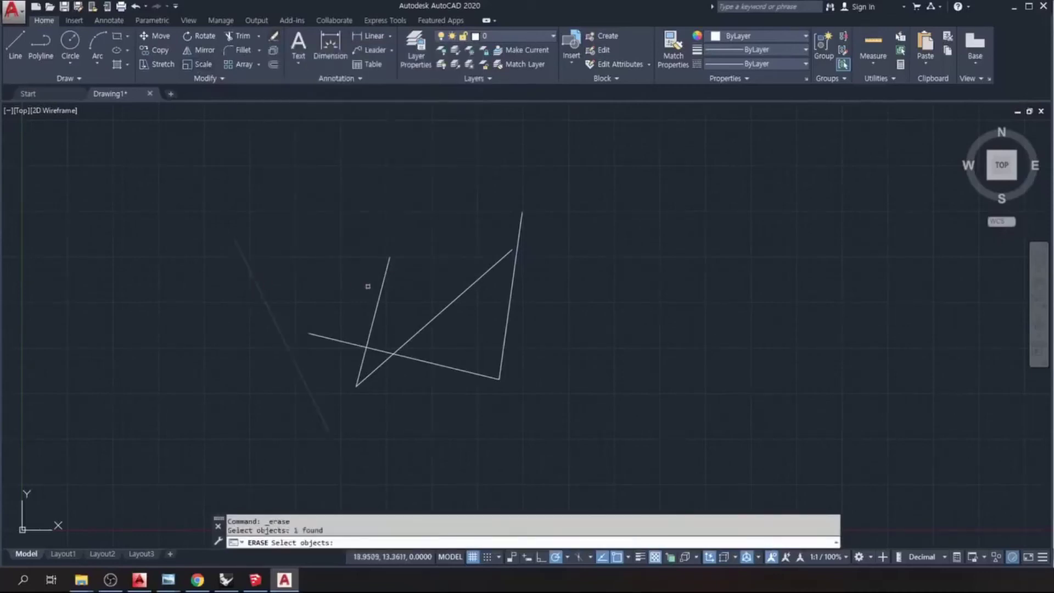
pyautogui.click(430, 308)
pyautogui.click(427, 244)
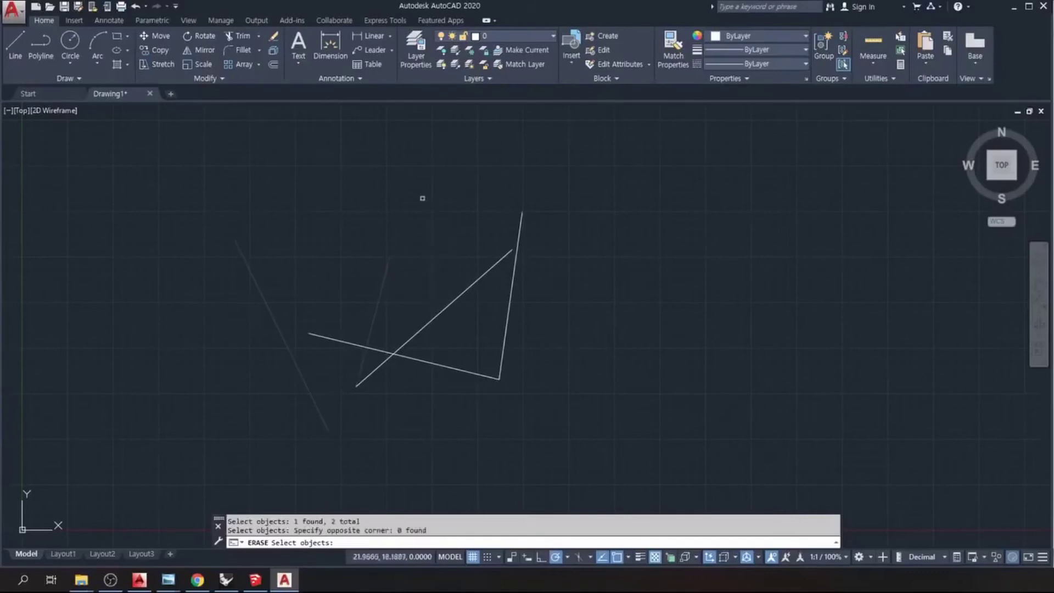
pyautogui.click(594, 392)
pyautogui.click(506, 295)
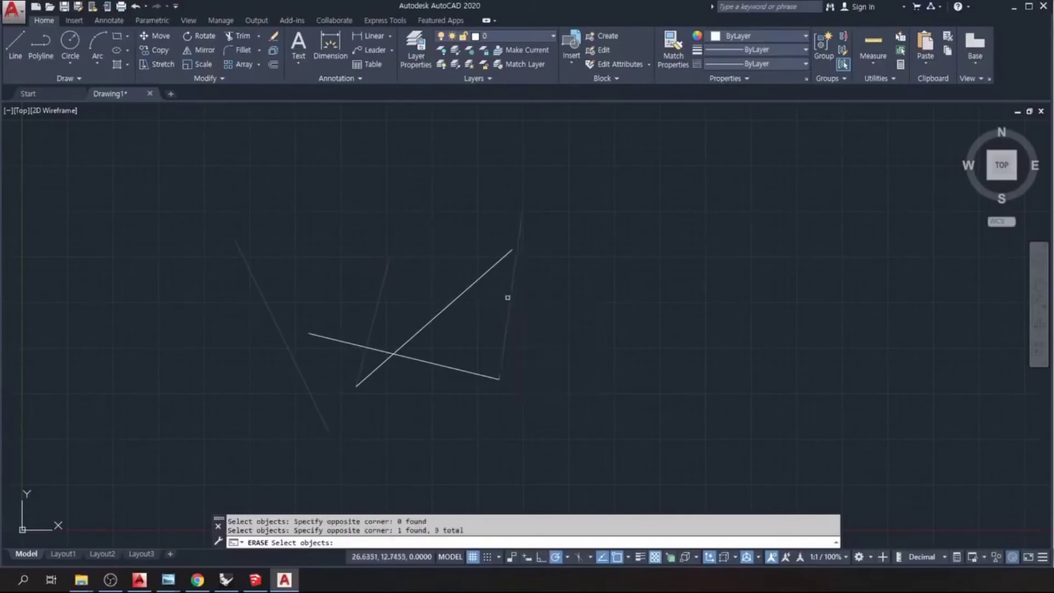
pyautogui.click(276, 194)
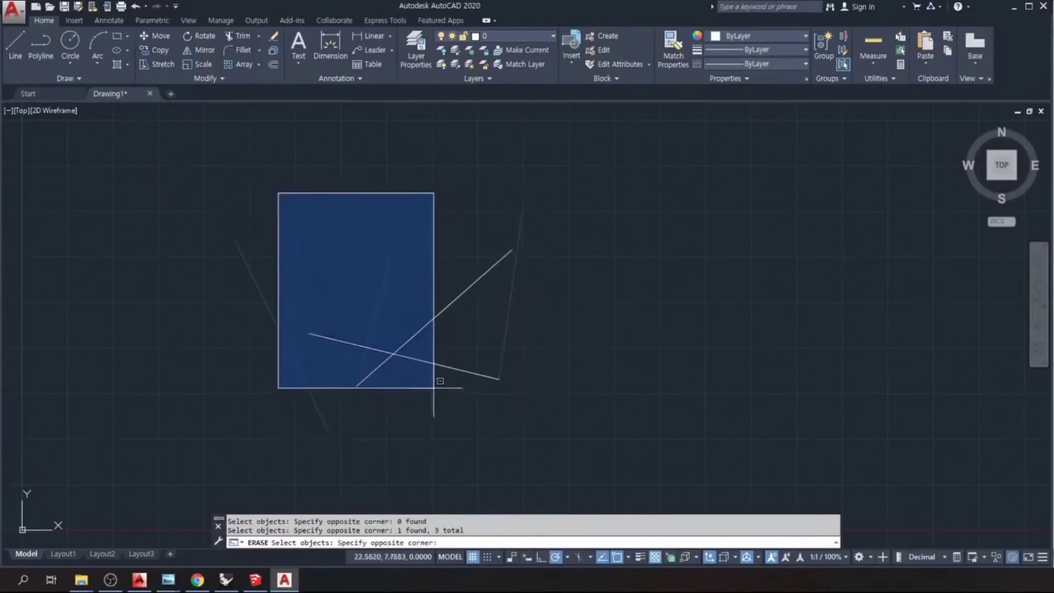
pyautogui.click(395, 388)
pyautogui.click(583, 421)
pyautogui.click(375, 257)
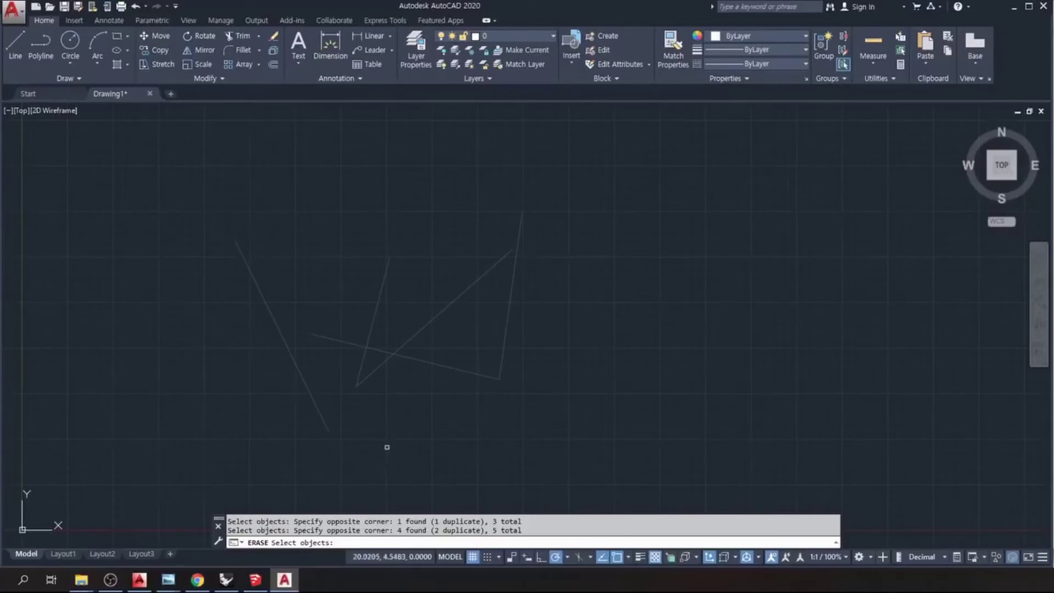
pyautogui.press('Return')
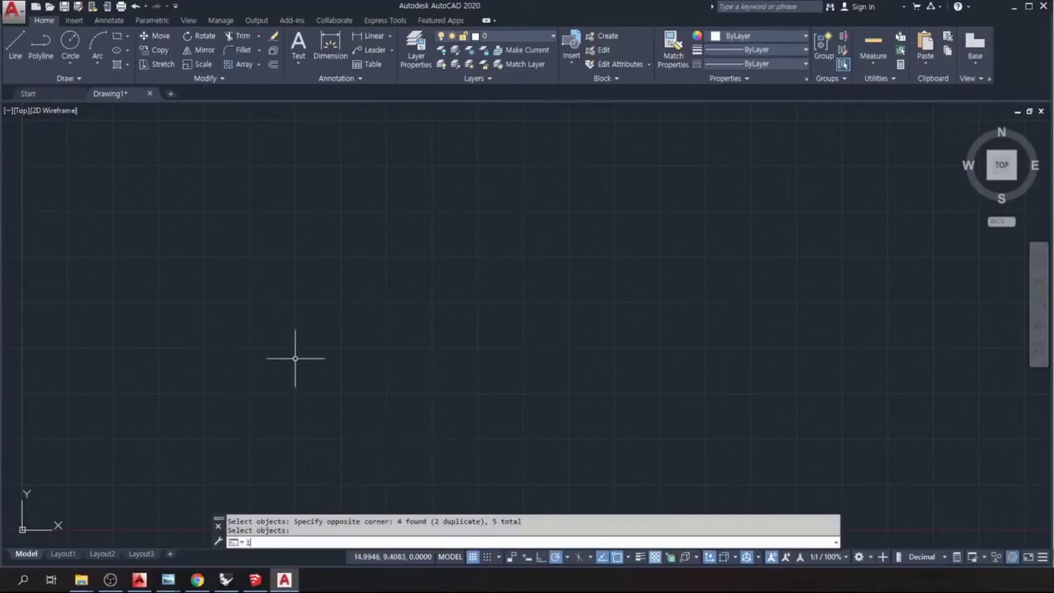
# Set the model space limits with the lower left corner at 0,0 and the upper right corner at 12000,9000.
pyautogui.write('l')
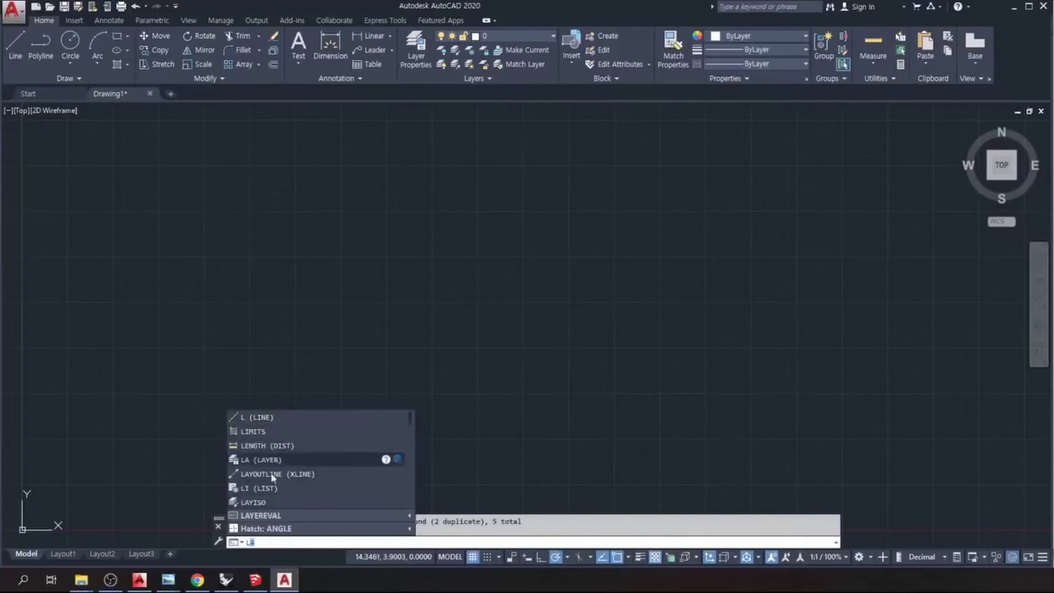
pyautogui.click(264, 433)
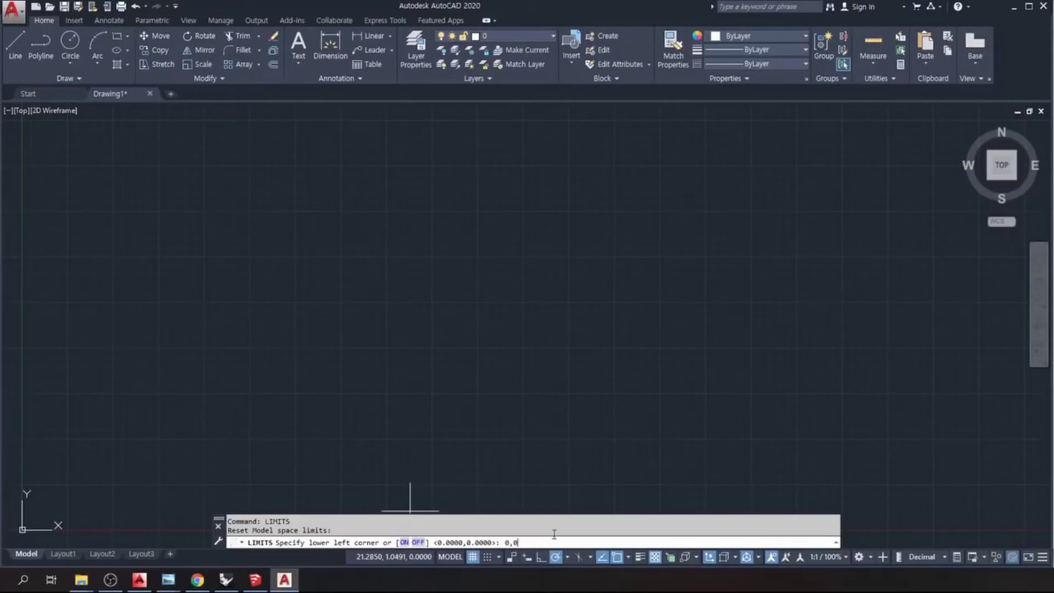
pyautogui.press('Return')
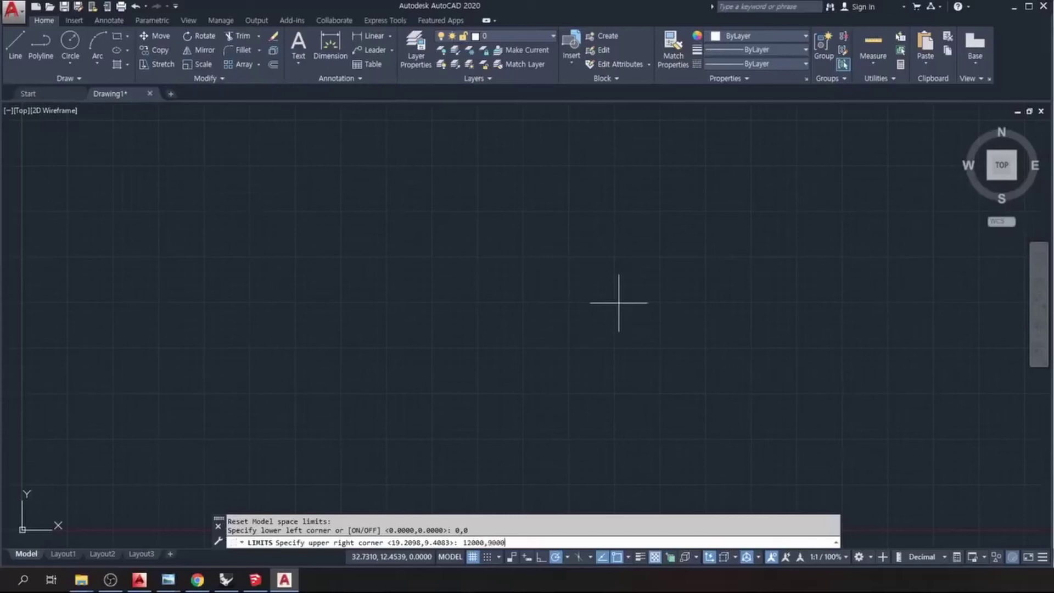
pyautogui.press('Return')
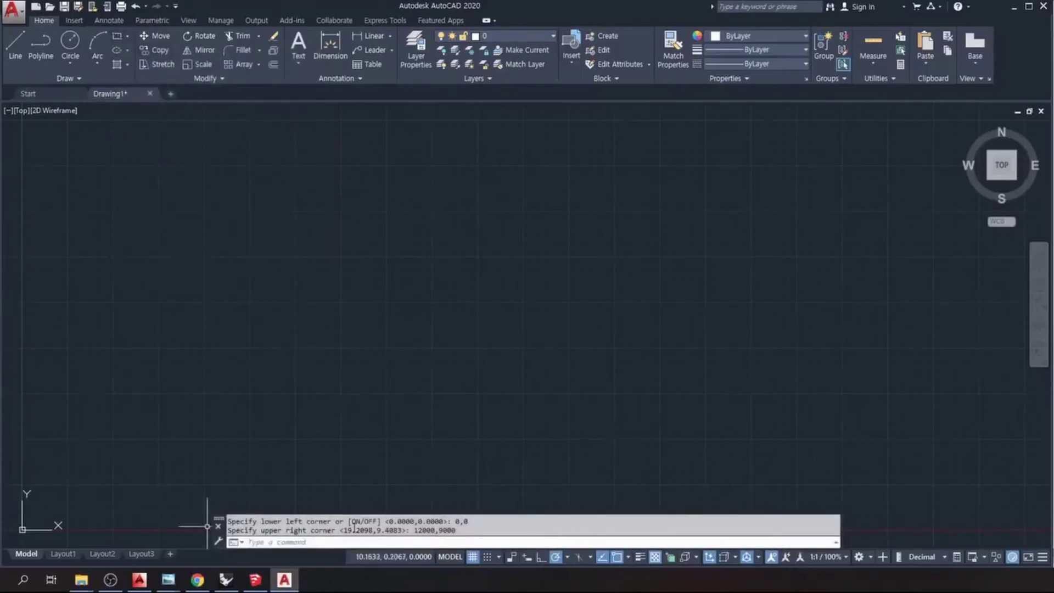
# Draw a rectangle from corner 0,0 to corner 12000,9000 to outline the drawing limits.
pyautogui.write('r')
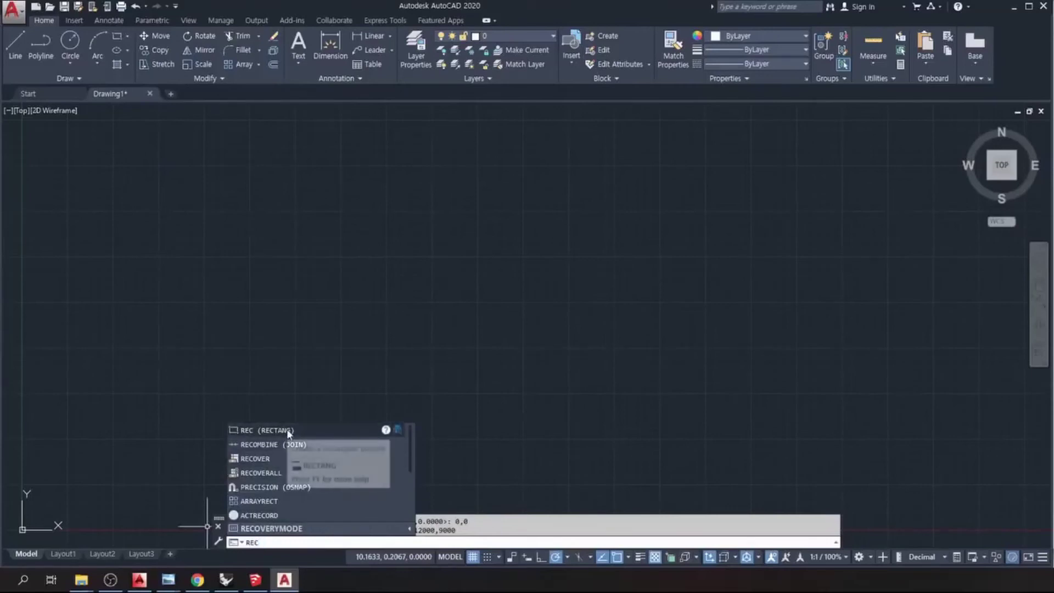
pyautogui.press('Escape')
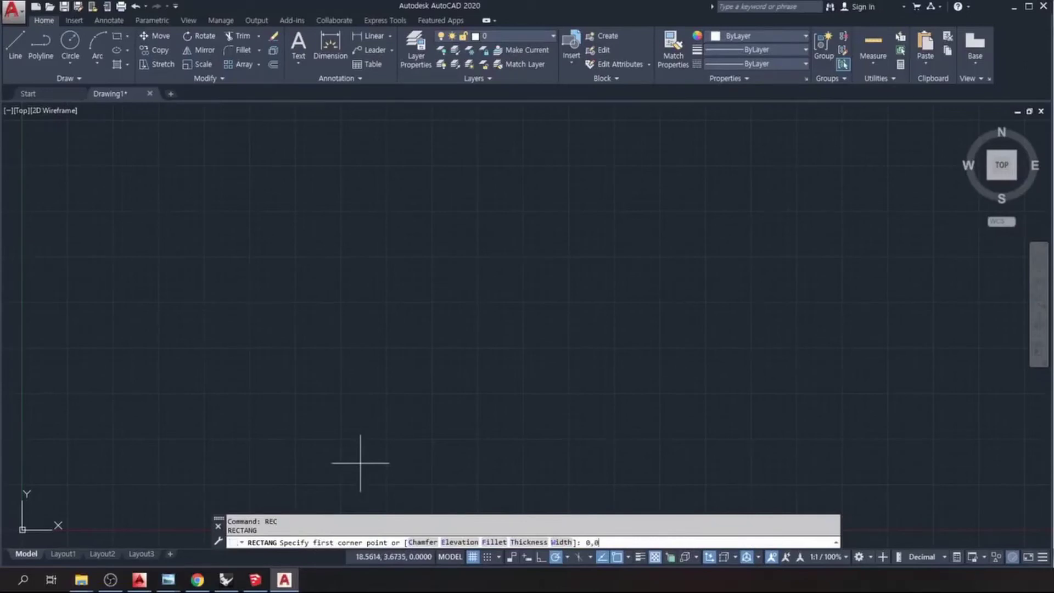
pyautogui.press('Return')
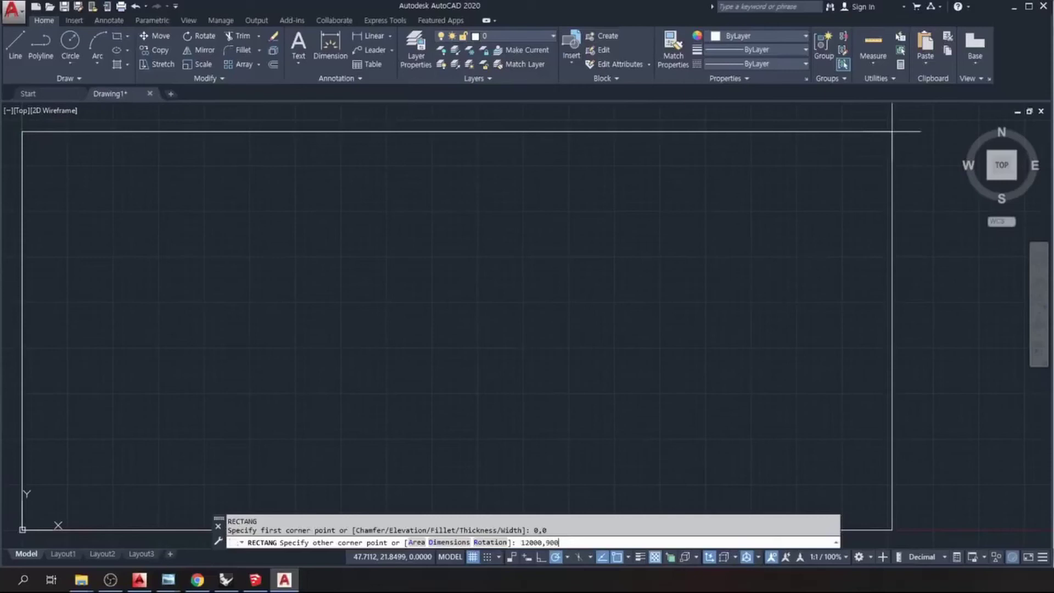
pyautogui.press('Return')
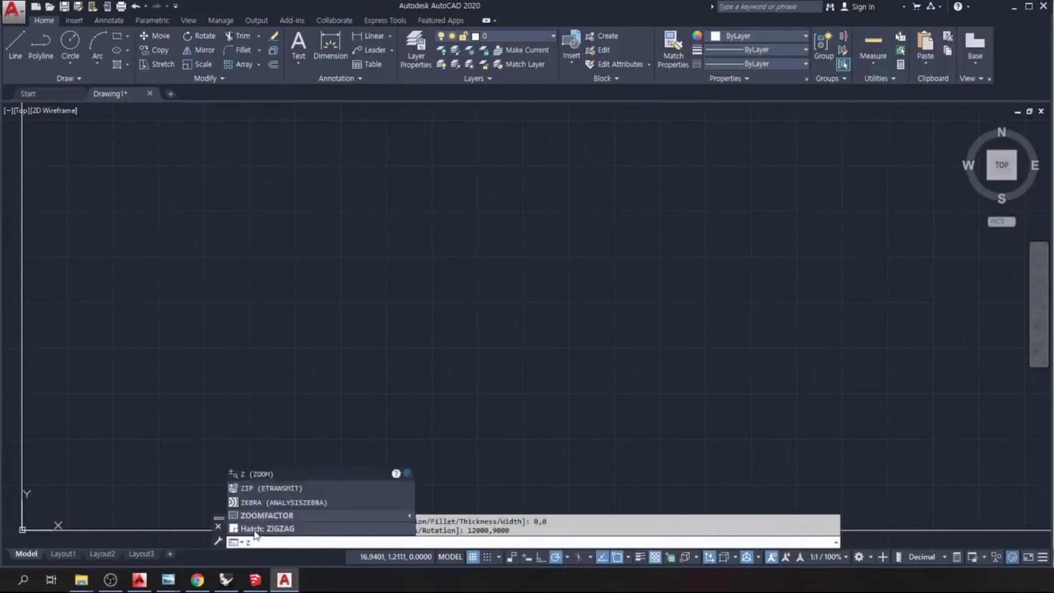
# Fit the whole limits rectangle in the view with the Zoom command's All option, and repeat the zoom once.
pyautogui.click(335, 478)
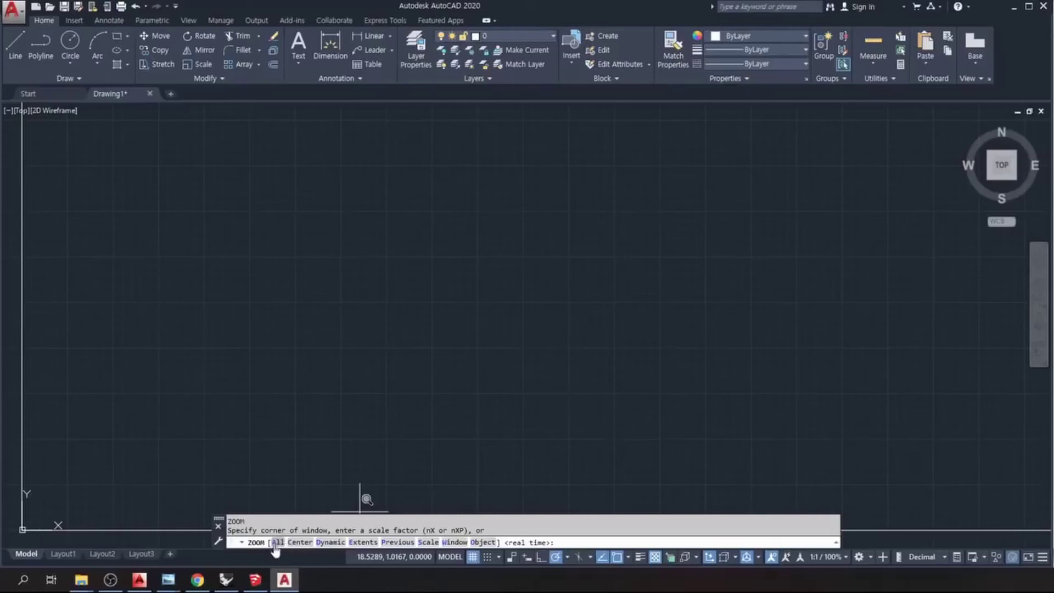
pyautogui.write('a')
pyautogui.press('Return')
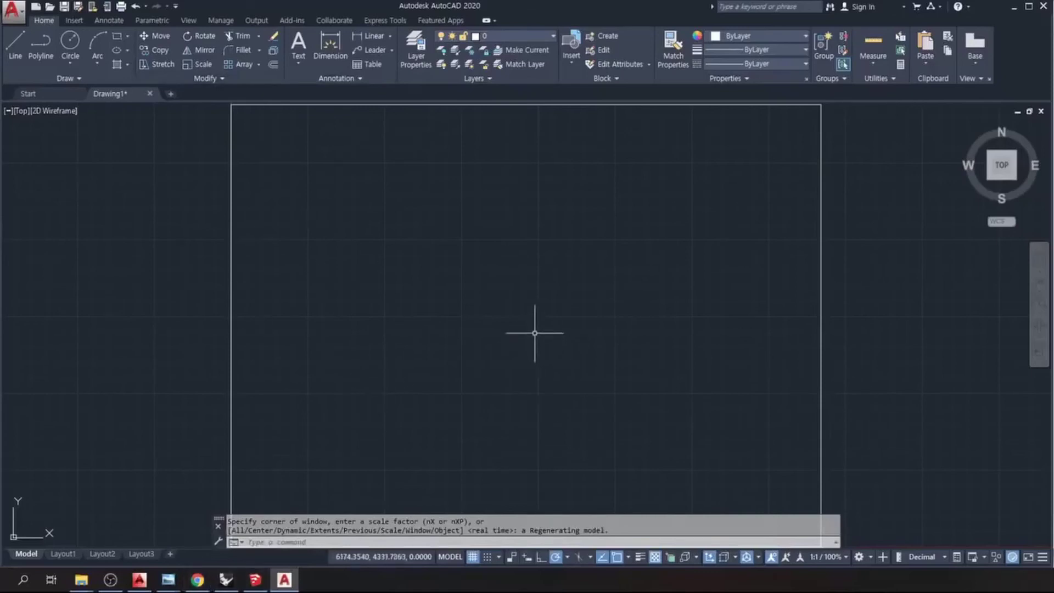
pyautogui.write('z')
pyautogui.press('space')
pyautogui.write('a')
pyautogui.press('space')
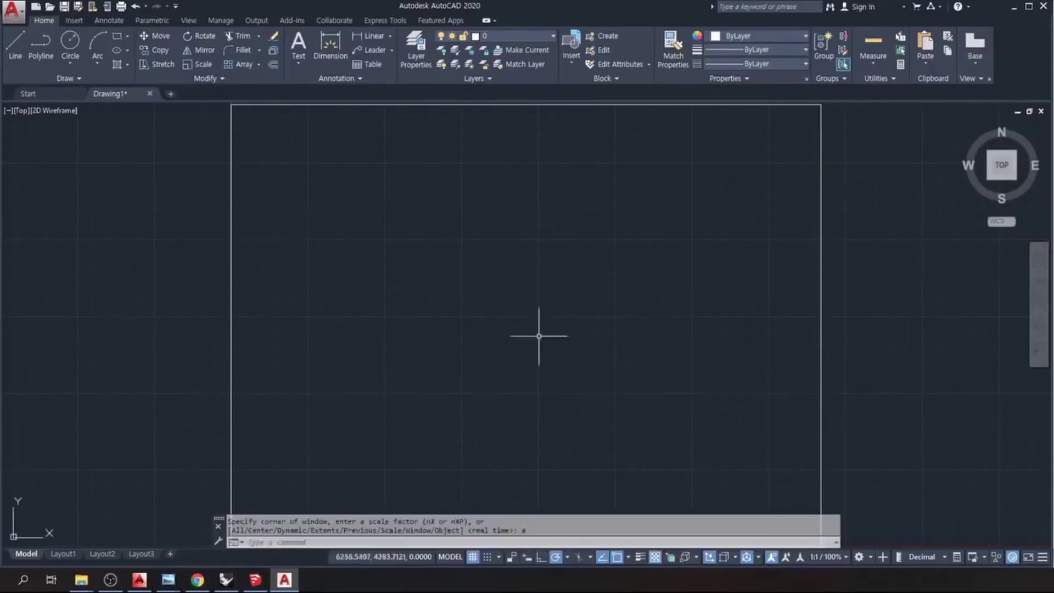
# Zoom into a window in the left-centre part of the rectangle and return to the full drawing with Zoom All.
pyautogui.press('space')
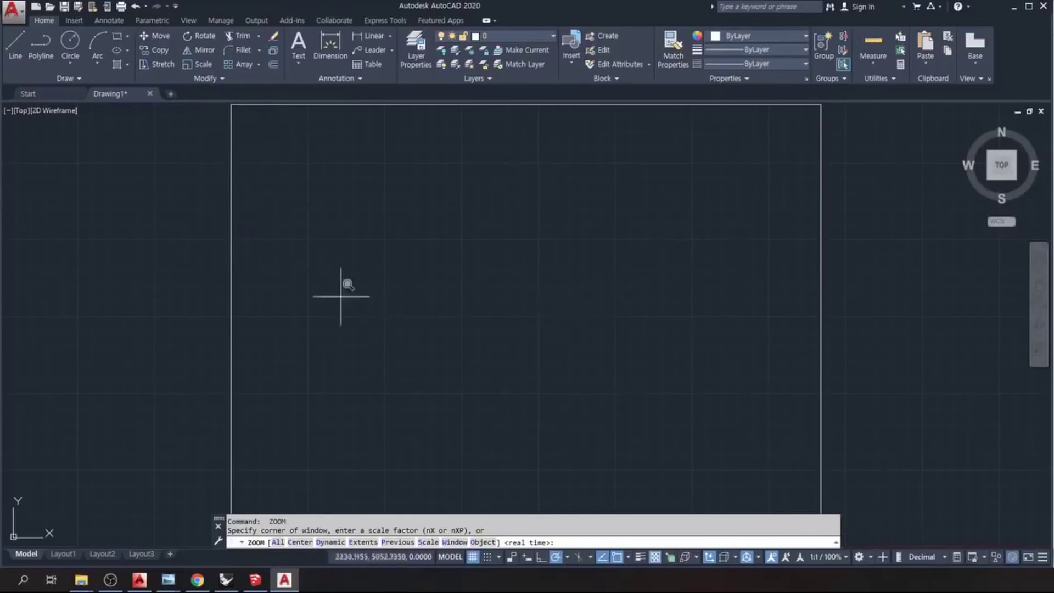
pyautogui.write('z')
pyautogui.press('Return')
pyautogui.click(329, 267)
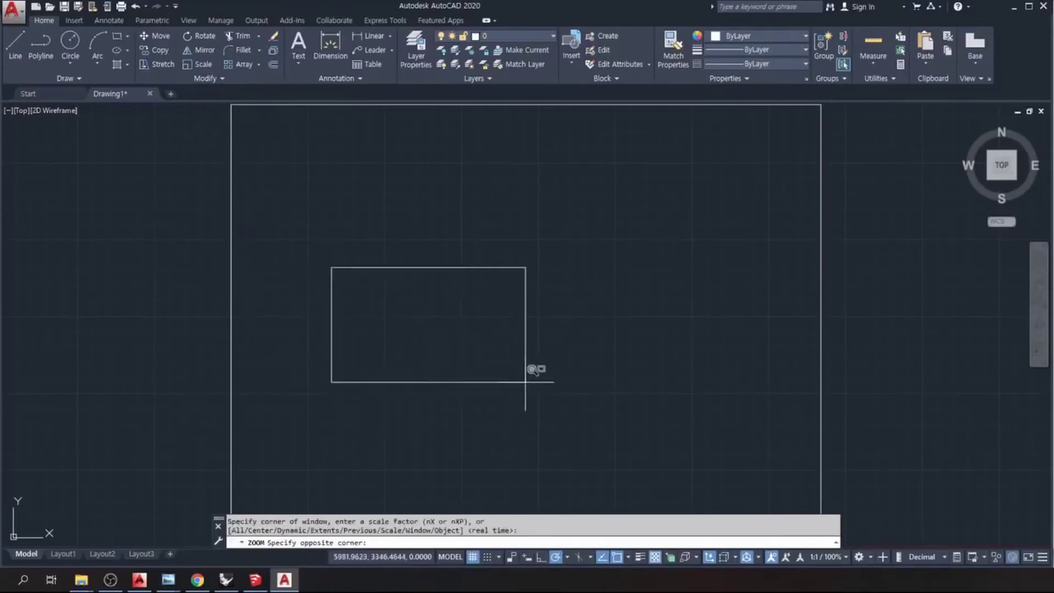
pyautogui.click(525, 377)
pyautogui.click(503, 377)
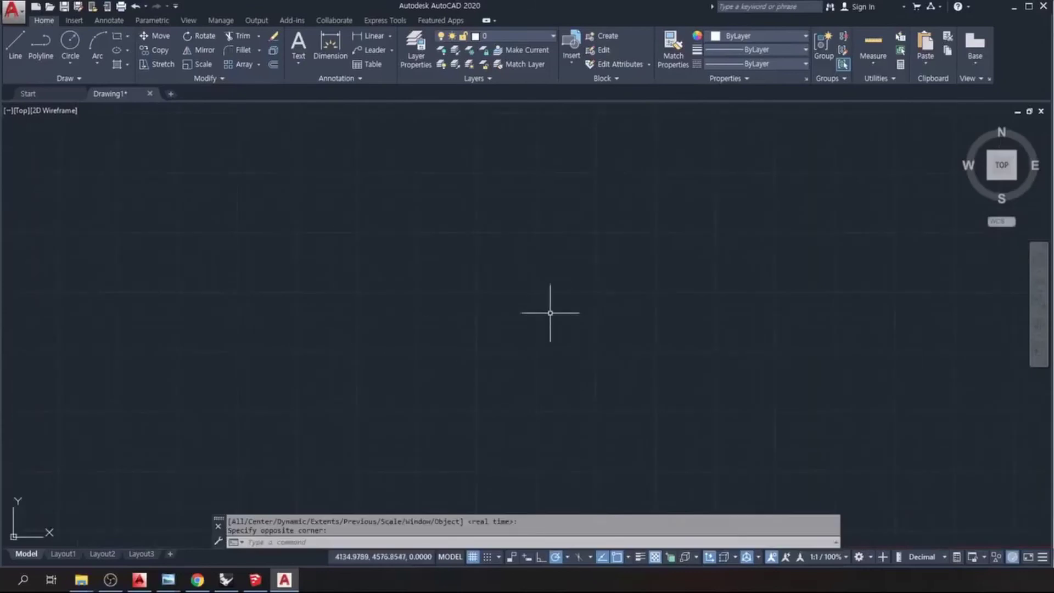
pyautogui.write('z')
pyautogui.press('Return')
pyautogui.write('a')
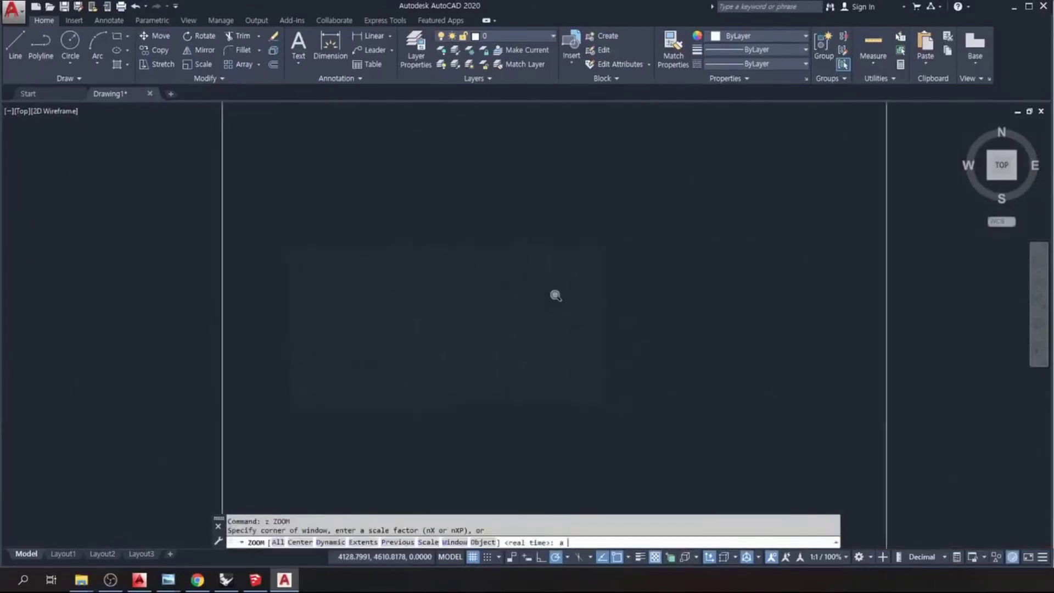
pyautogui.press('Return')
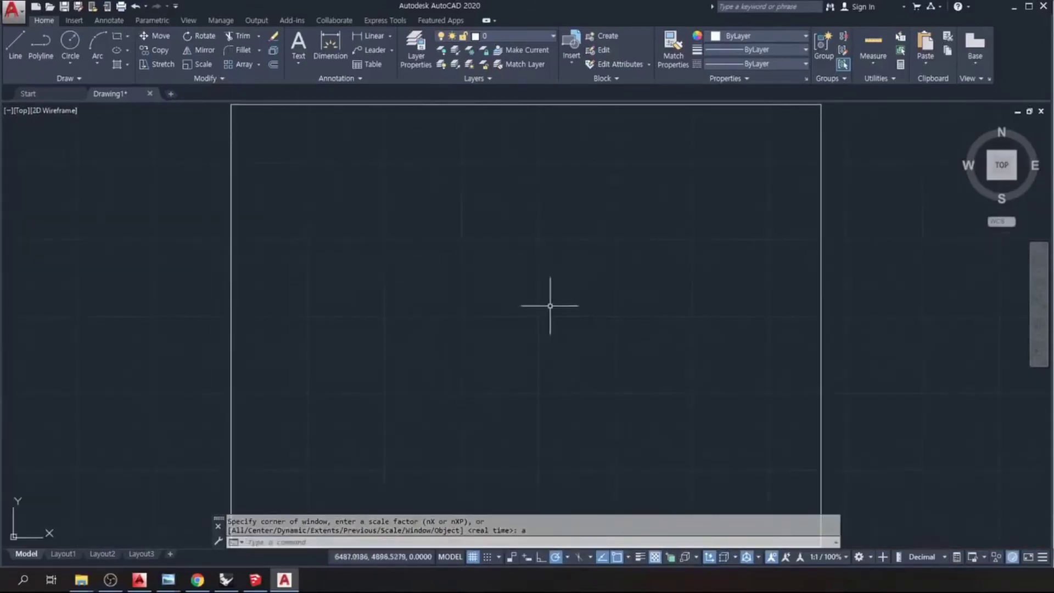
# Zoom into a window around the rectangle's centre, then zoom out and in repeatedly to compare magnifications.
pyautogui.write('z')
pyautogui.press('Return')
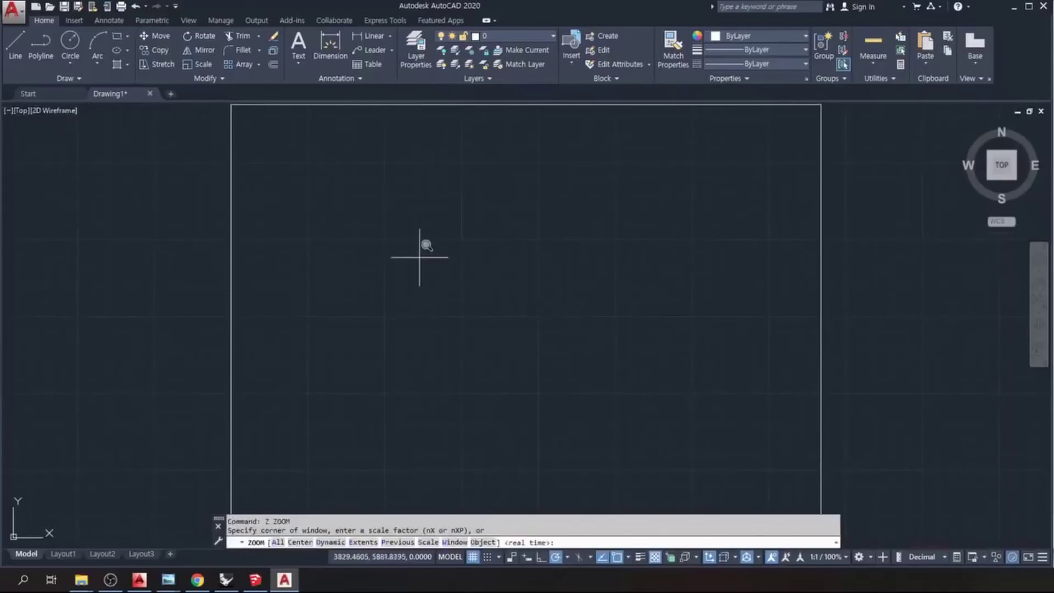
pyautogui.click(386, 226)
pyautogui.click(651, 423)
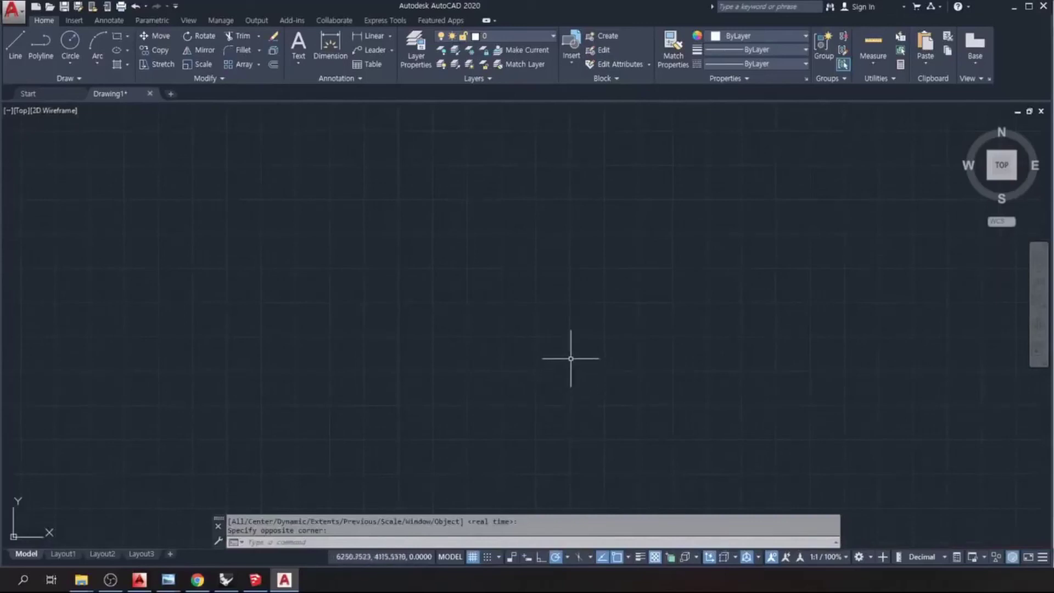
pyautogui.scroll(-5, 570, 362)
pyautogui.scroll(2, 570, 355)
pyautogui.scroll(3, 569, 354)
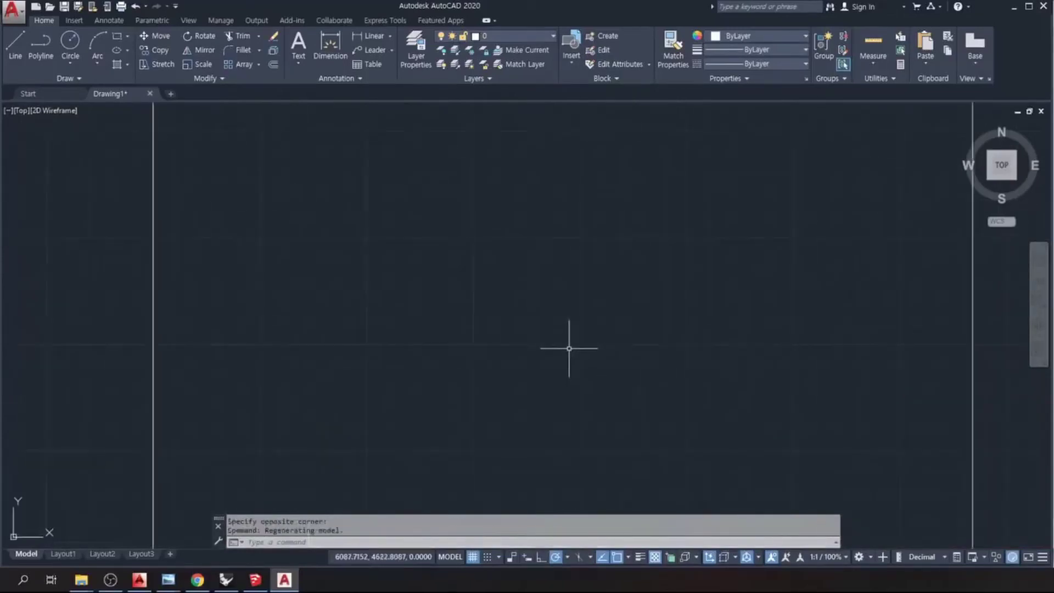
pyautogui.scroll(-8, 565, 355)
pyautogui.scroll(4, 561, 355)
pyautogui.scroll(3, 561, 355)
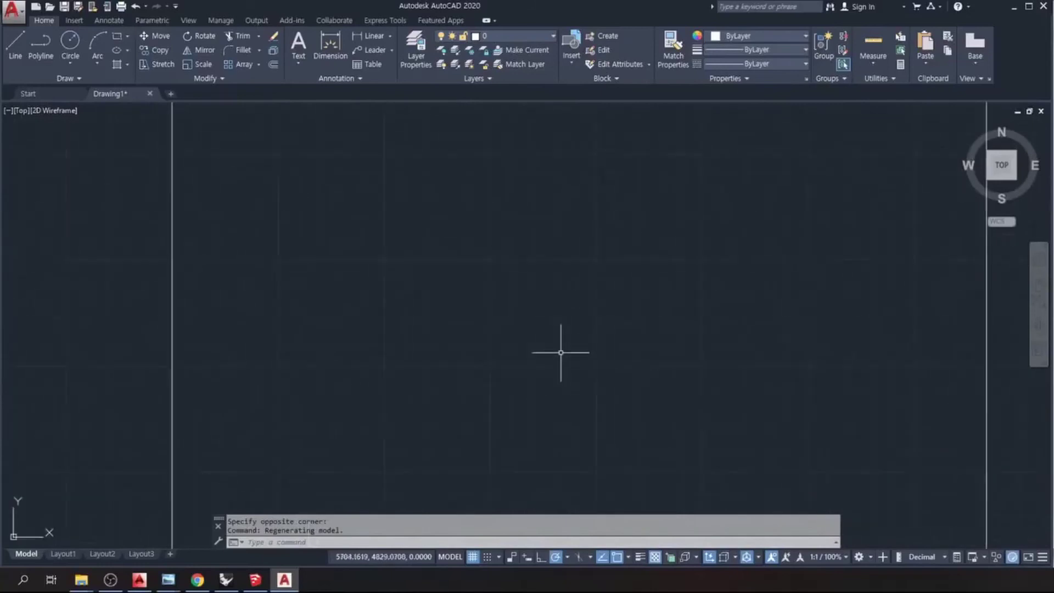
# Zoom out and in repeatedly around the left edge of the limits rectangle to compare magnifications.
pyautogui.scroll(-3, 560, 354)
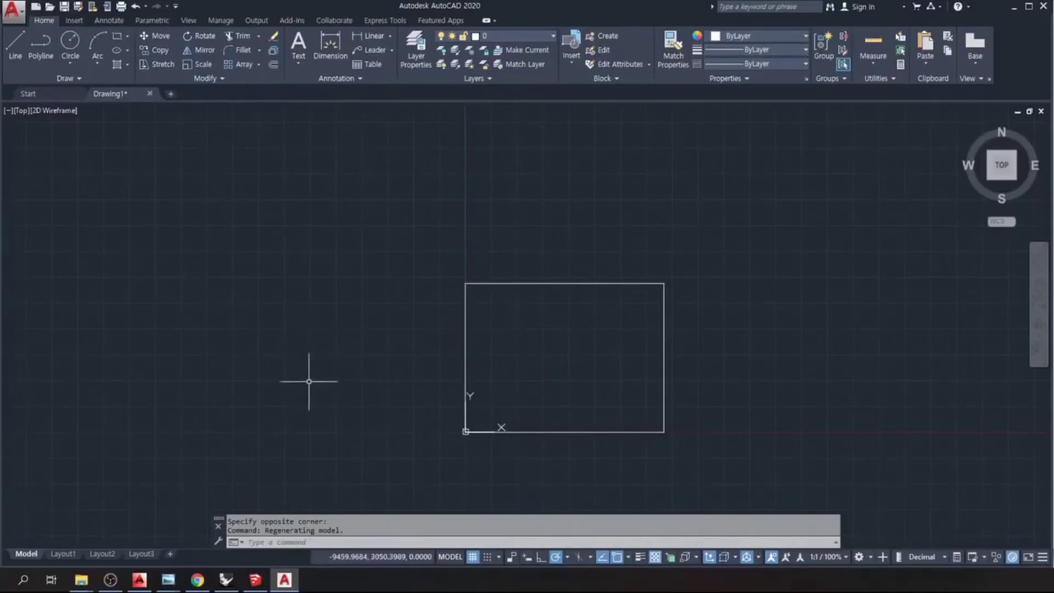
pyautogui.scroll(4, 474, 368)
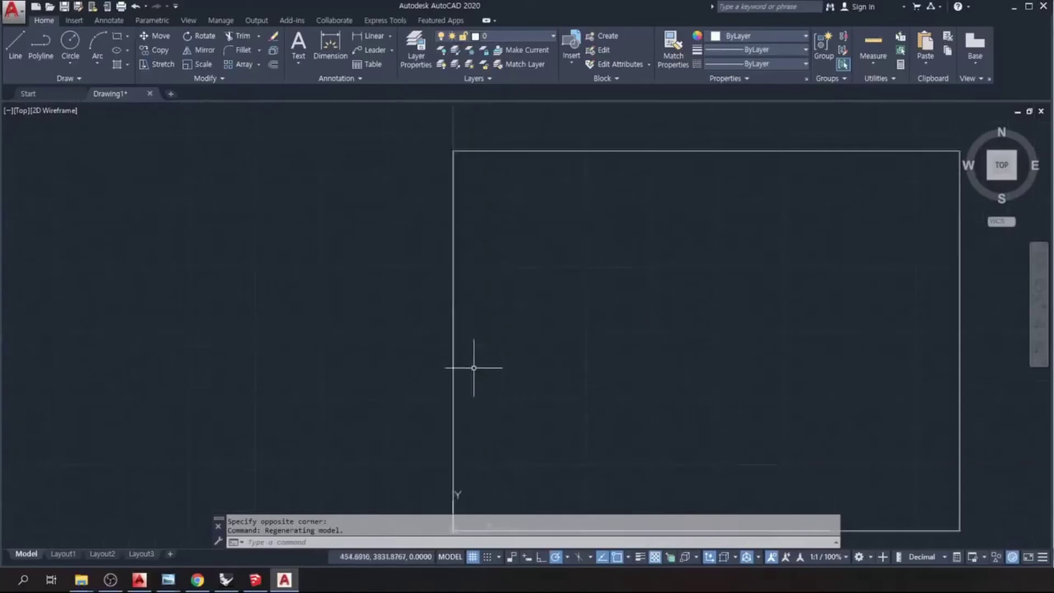
pyautogui.scroll(6, 474, 368)
pyautogui.scroll(-4, 478, 360)
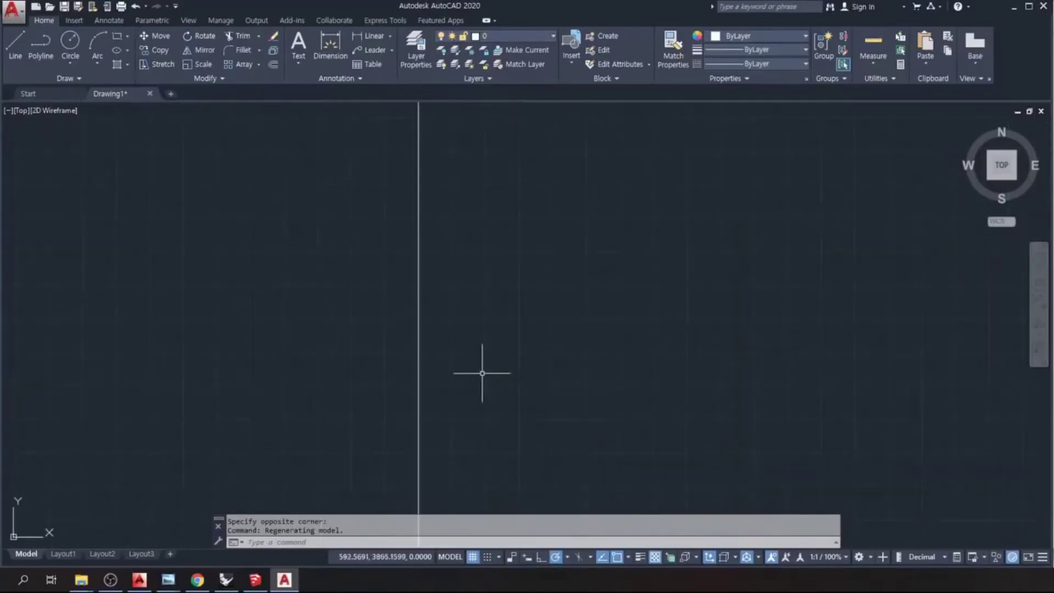
pyautogui.scroll(-4, 483, 373)
pyautogui.scroll(12, 483, 368)
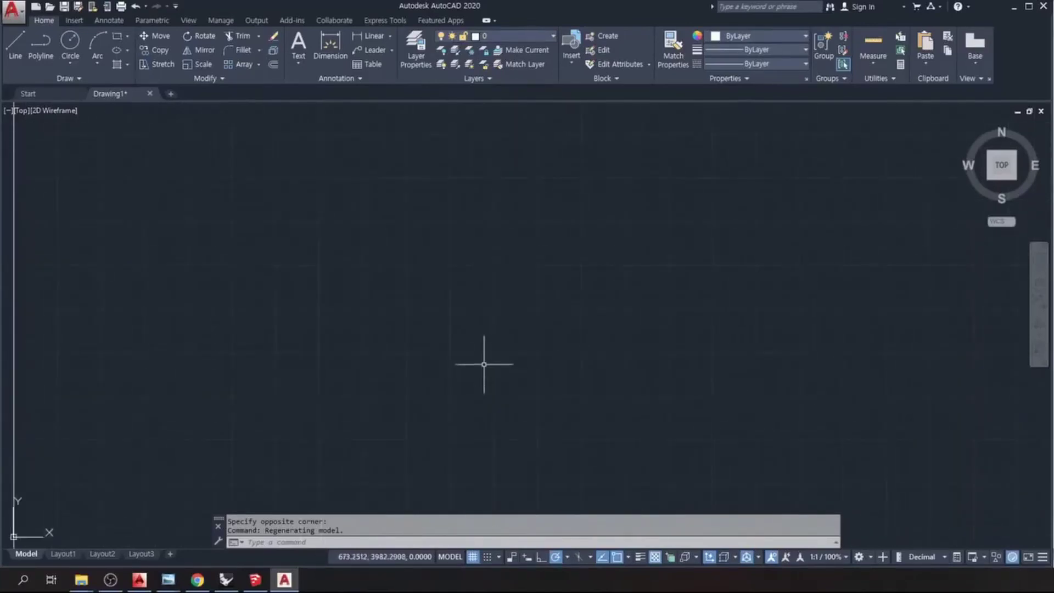
pyautogui.scroll(-14, 483, 364)
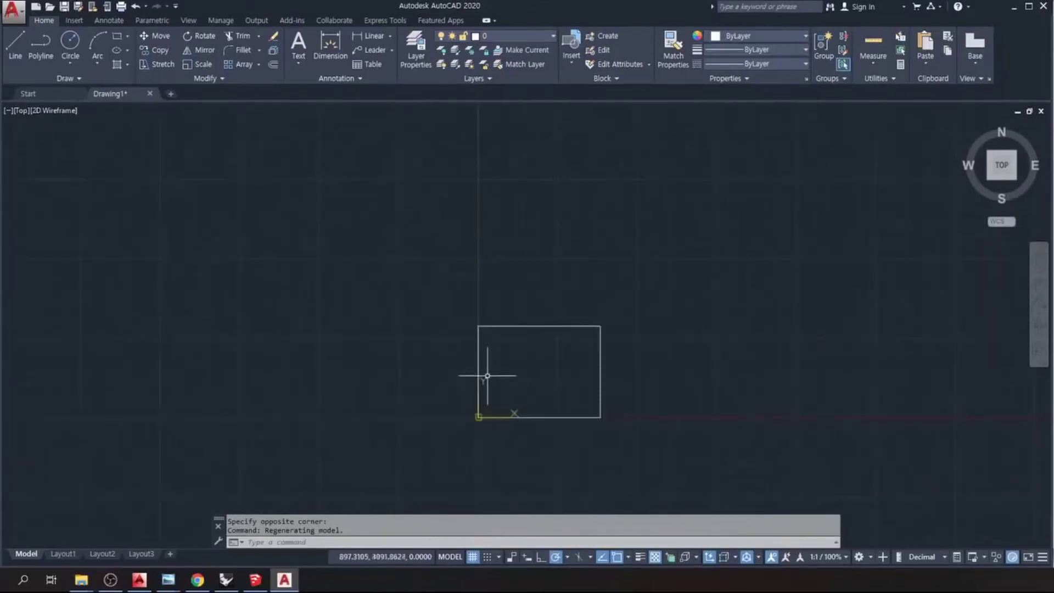
pyautogui.scroll(-3, 487, 377)
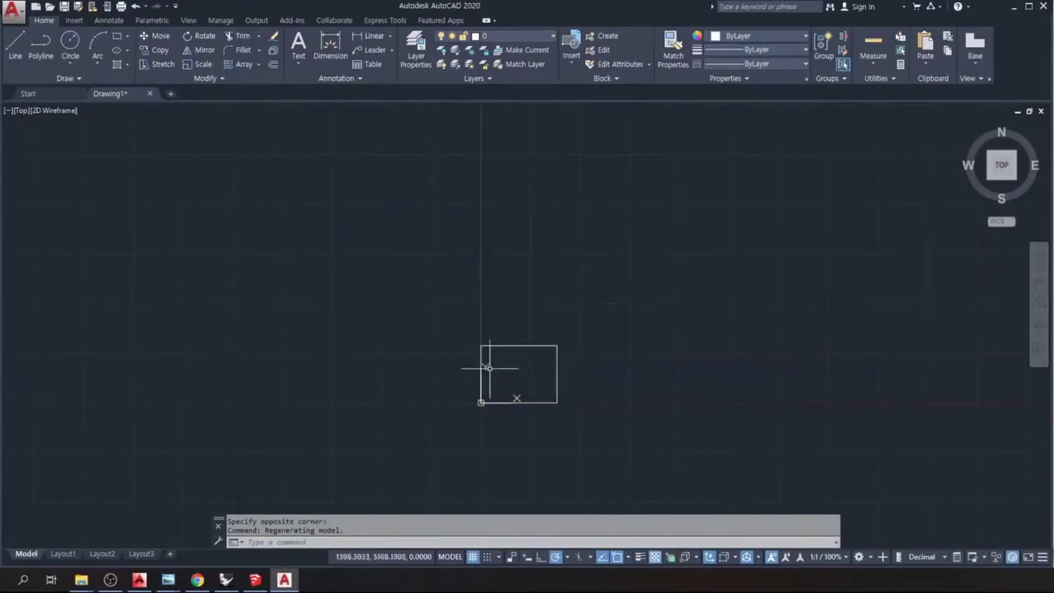
pyautogui.scroll(15, 489, 368)
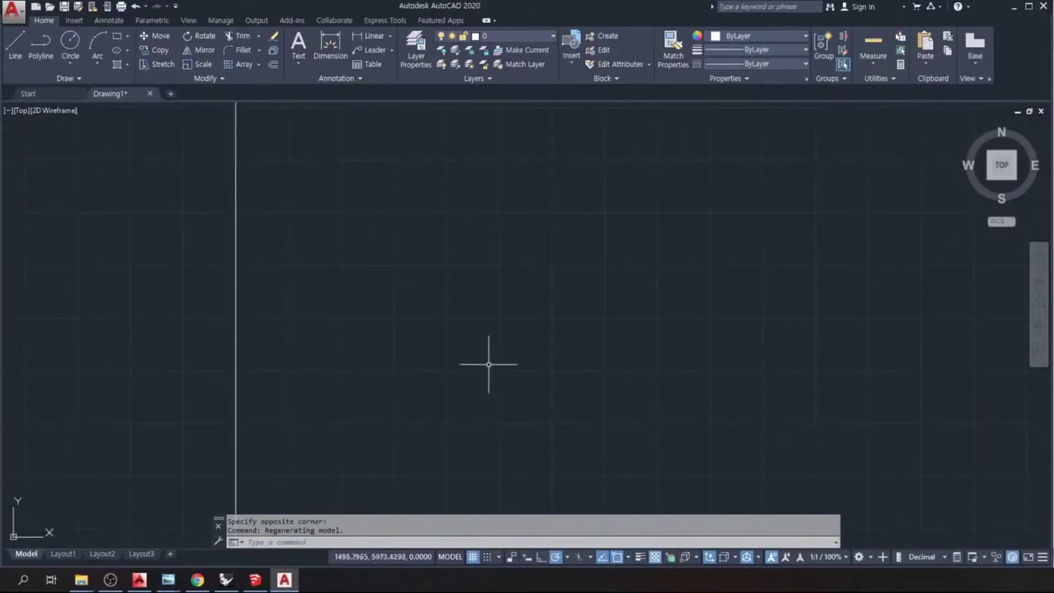
pyautogui.click(397, 352)
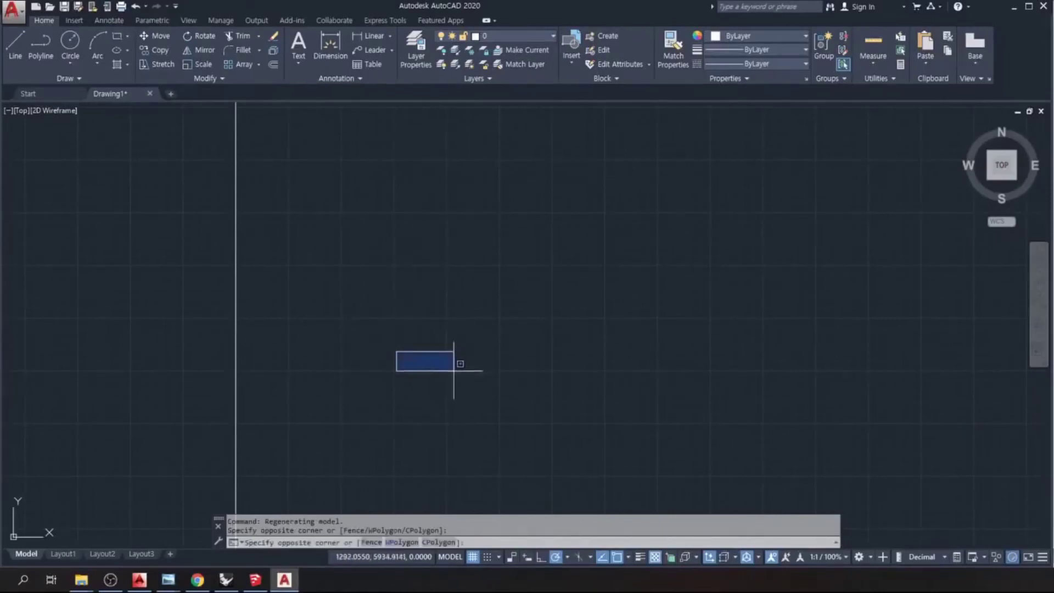
pyautogui.press('Escape')
# Slide the view back and forth across the drawing area with the Pan command and exit it.
pyautogui.write('p')
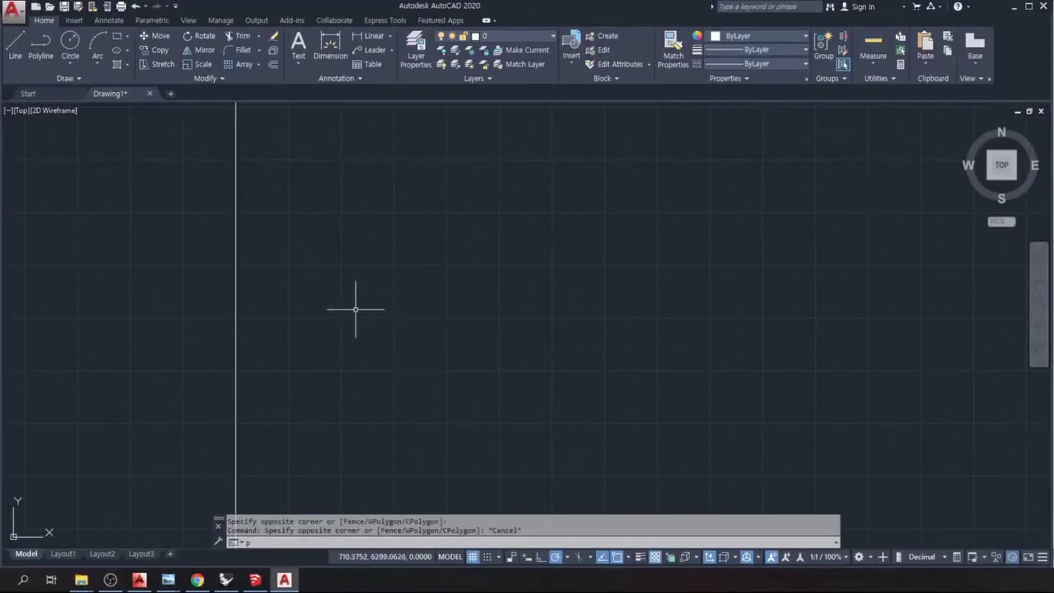
pyautogui.write('a')
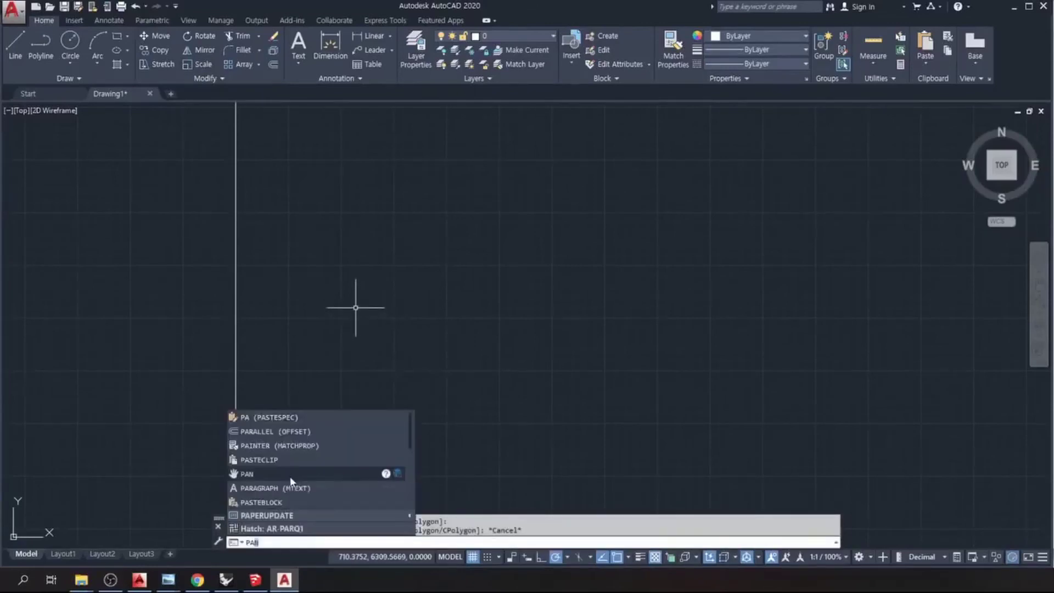
pyautogui.click(291, 476)
pyautogui.moveTo(535, 377); pyautogui.dragTo(376, 366)
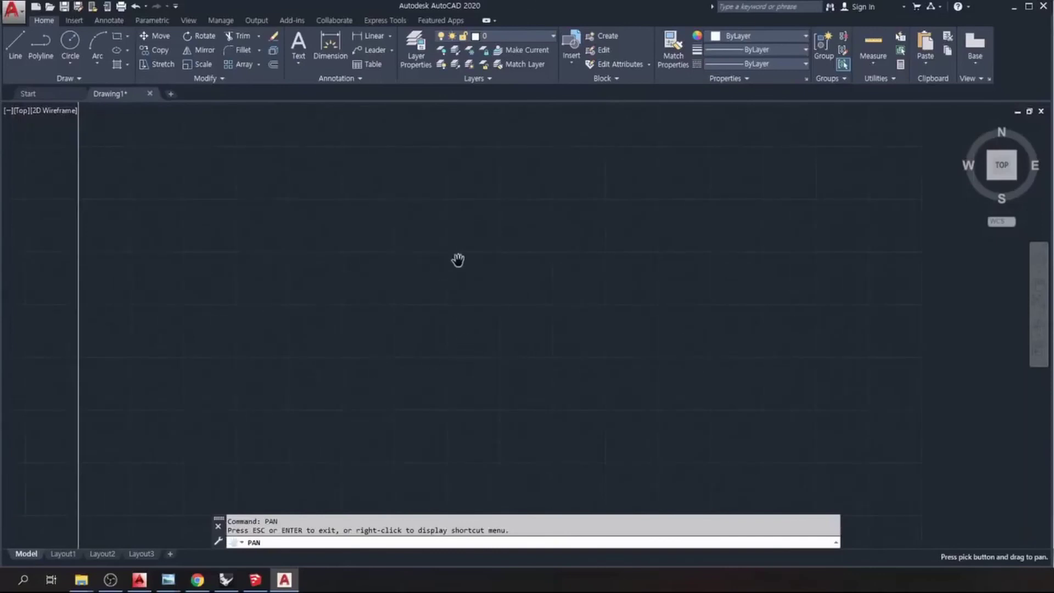
pyautogui.moveTo(478, 265); pyautogui.dragTo(330, 279)
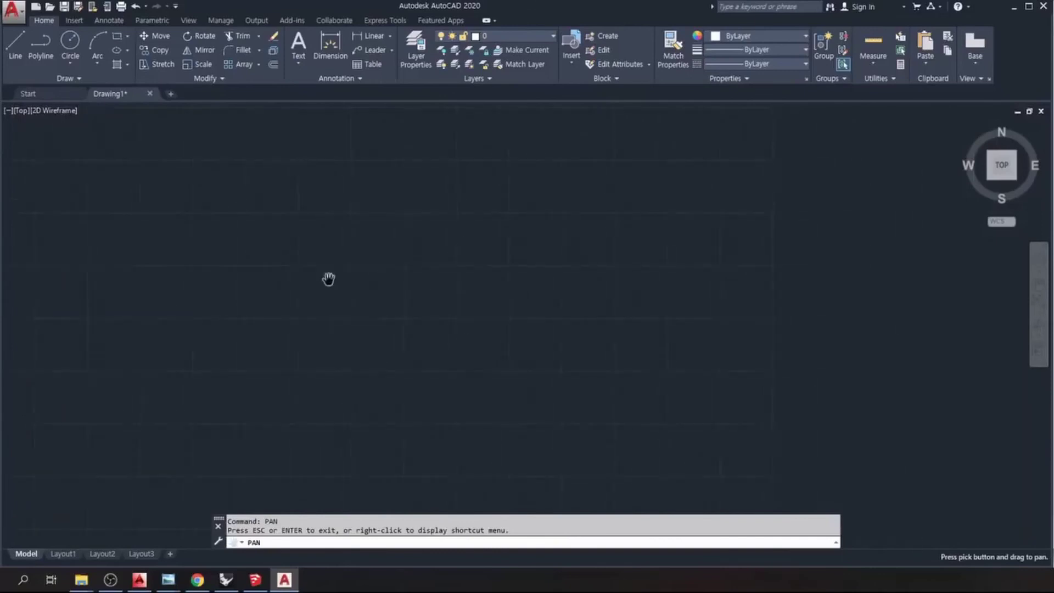
pyautogui.moveTo(373, 360); pyautogui.dragTo(489, 352)
pyautogui.moveTo(574, 315); pyautogui.dragTo(363, 319)
pyautogui.rightClick(458, 301)
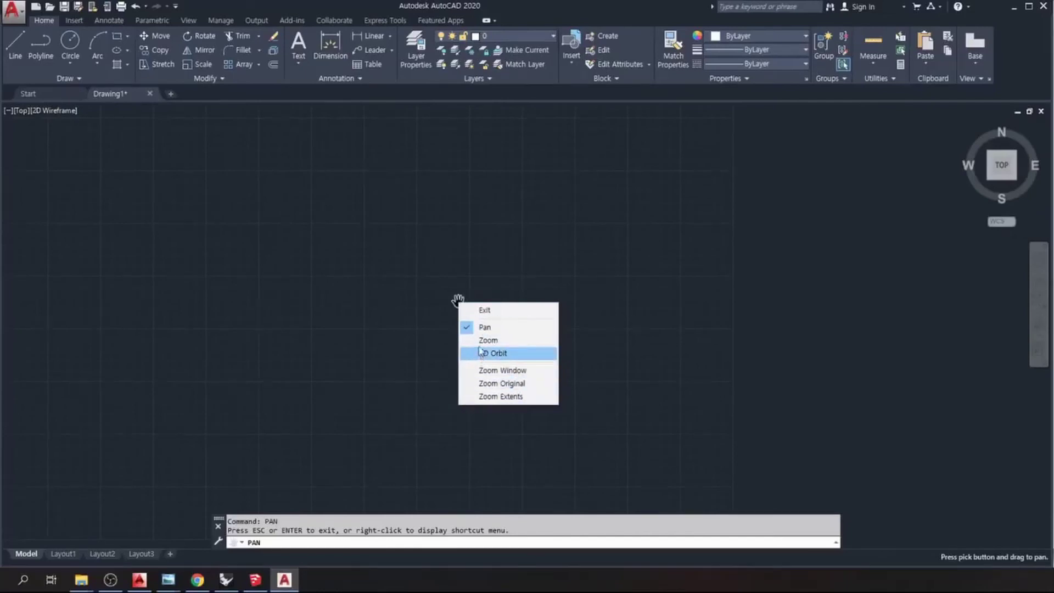
pyautogui.click(484, 311)
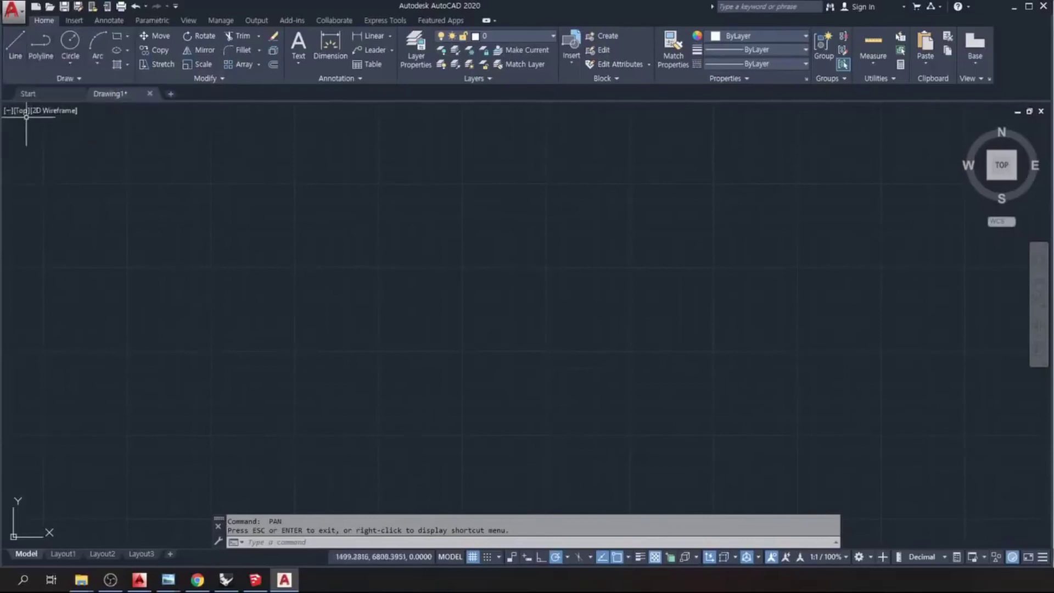
# Draw a zigzag chain of connected segments with the Line command, turning back toward the upper middle at its end.
pyautogui.write('l')
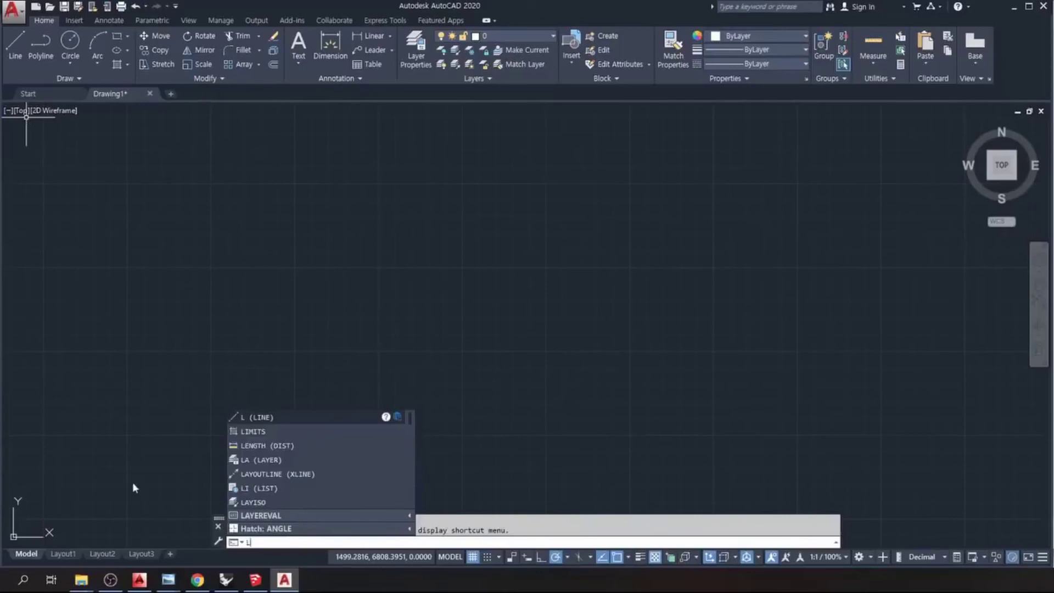
pyautogui.click(298, 417)
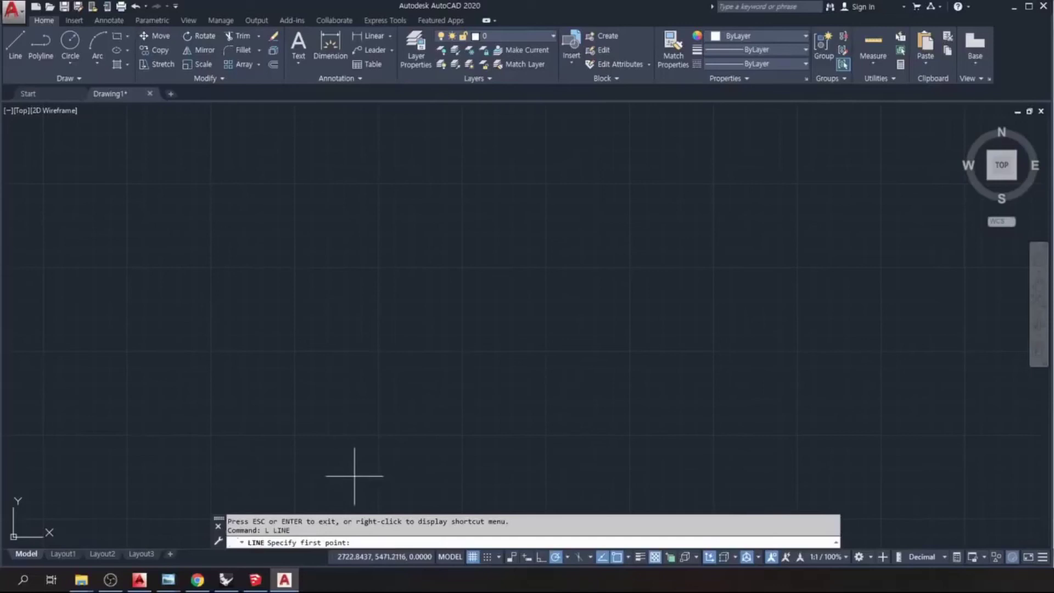
pyautogui.click(211, 357)
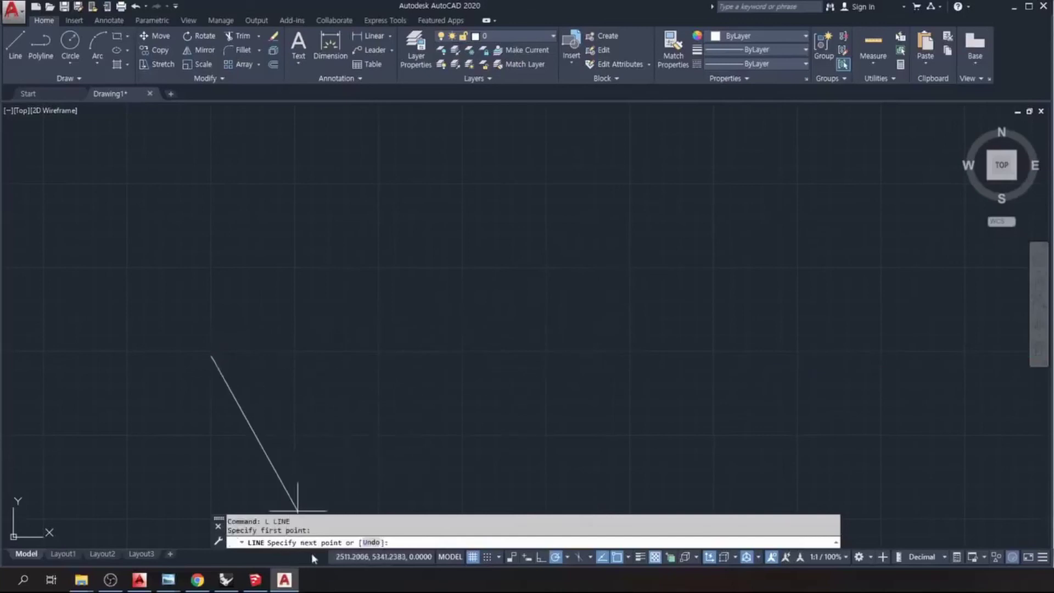
pyautogui.click(362, 409)
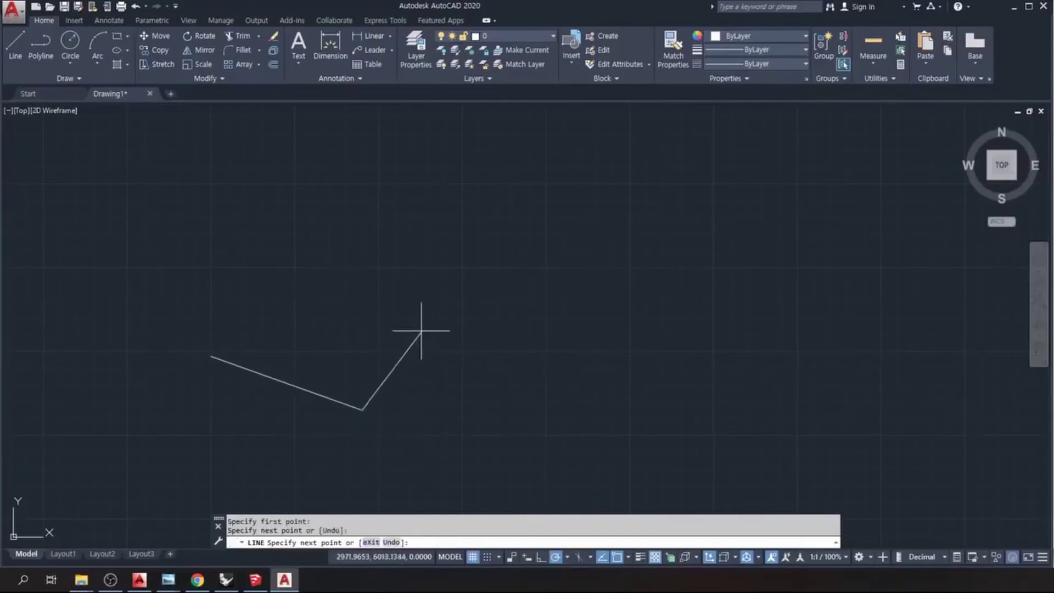
pyautogui.click(523, 227)
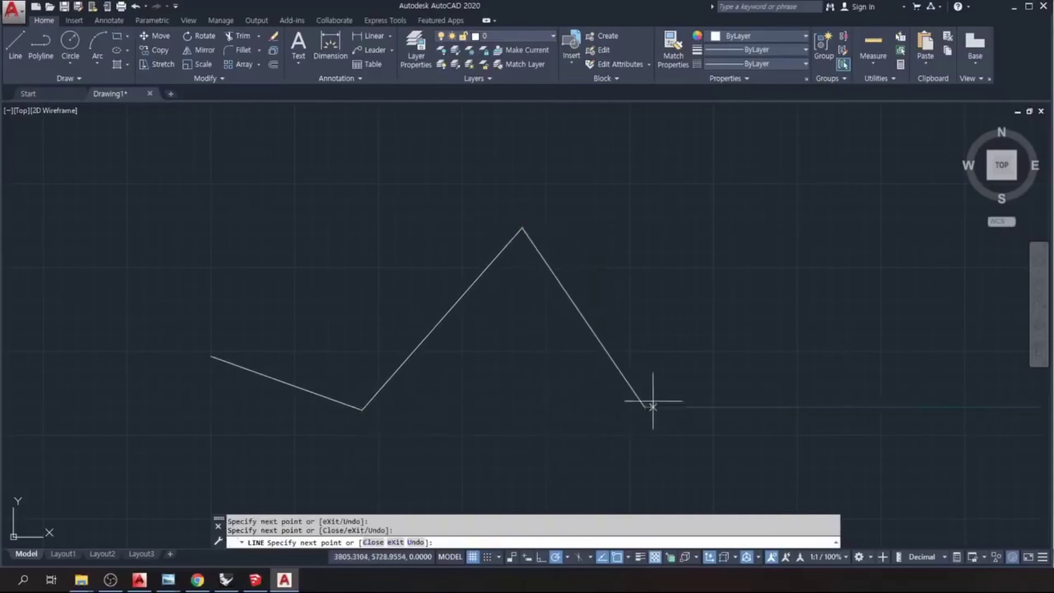
pyautogui.click(647, 407)
pyautogui.click(738, 211)
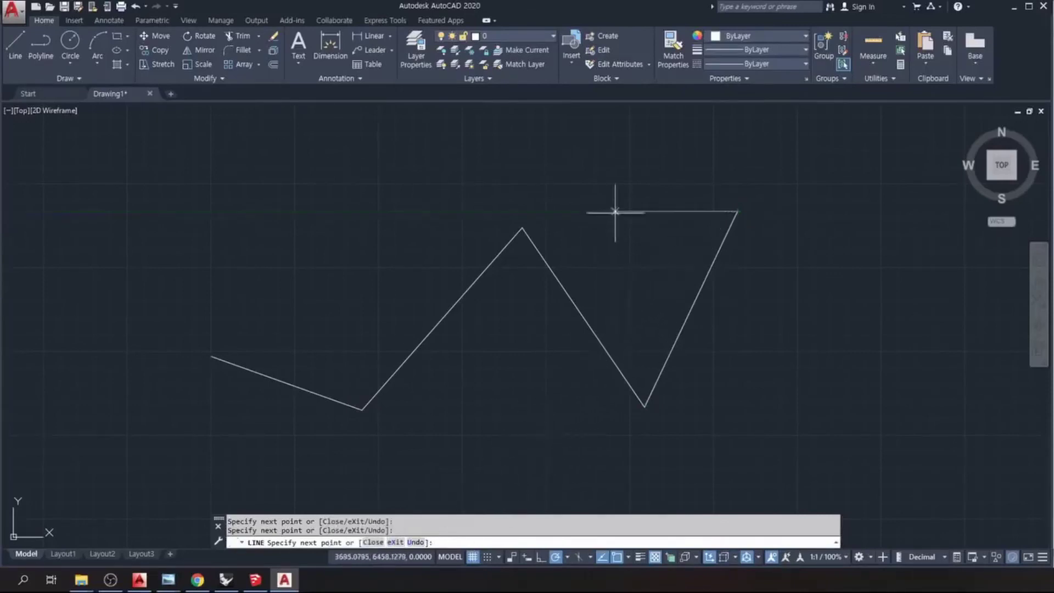
pyautogui.click(611, 141)
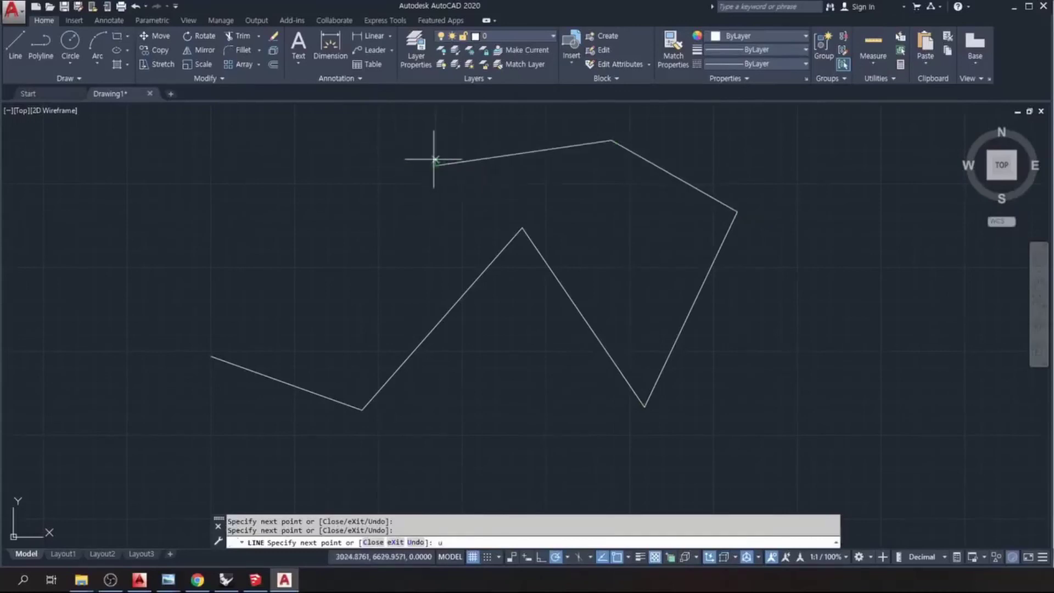
# Remove the zigzag's last two segments with the Line command's Undo option and finish the chain with eXit.
pyautogui.write('u')
pyautogui.press('Return')
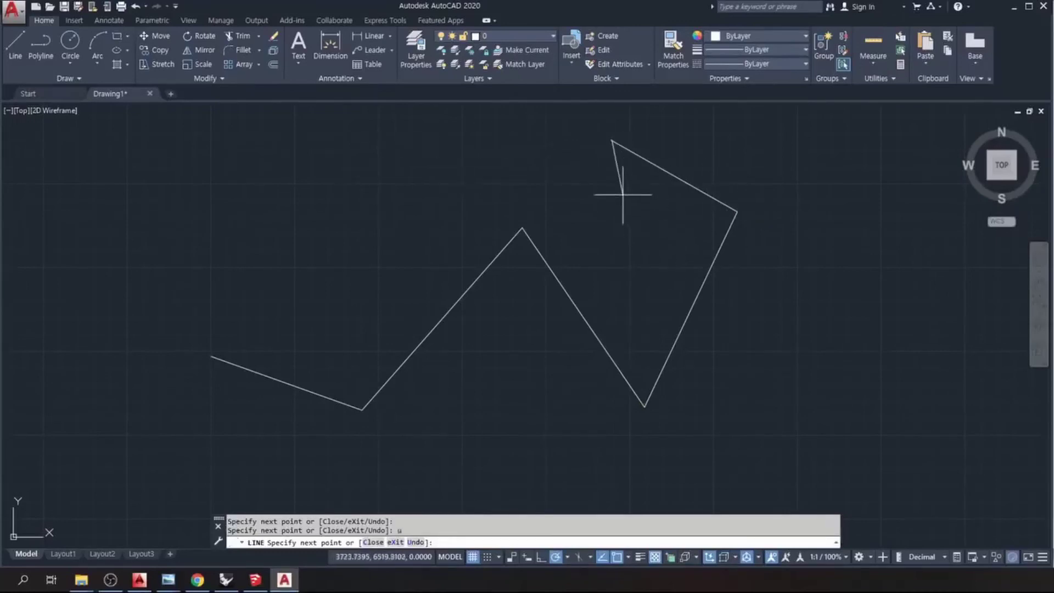
pyautogui.press('Return')
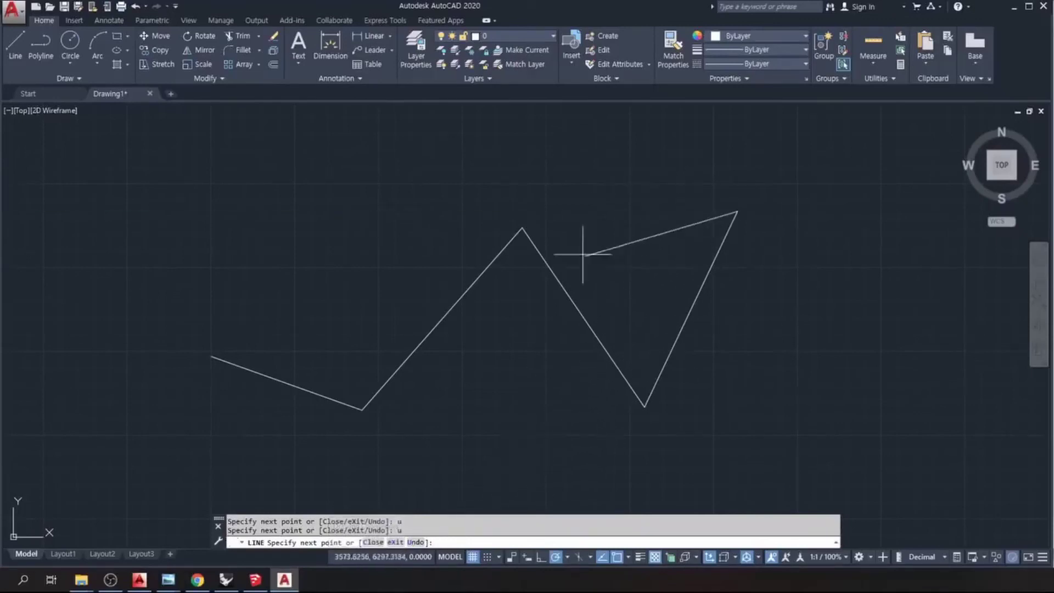
pyautogui.write('x')
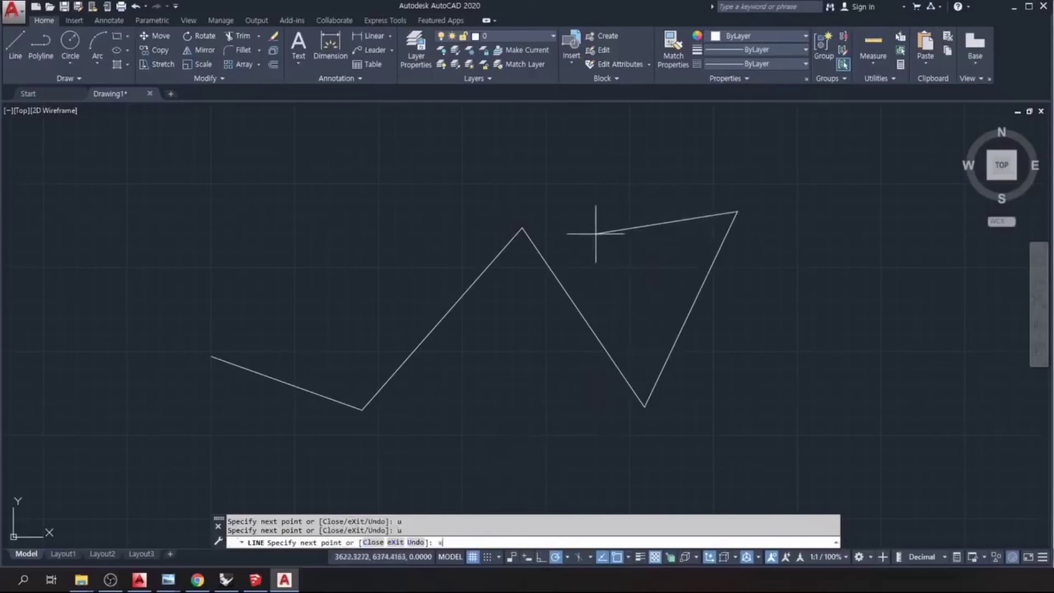
pyautogui.press('Return')
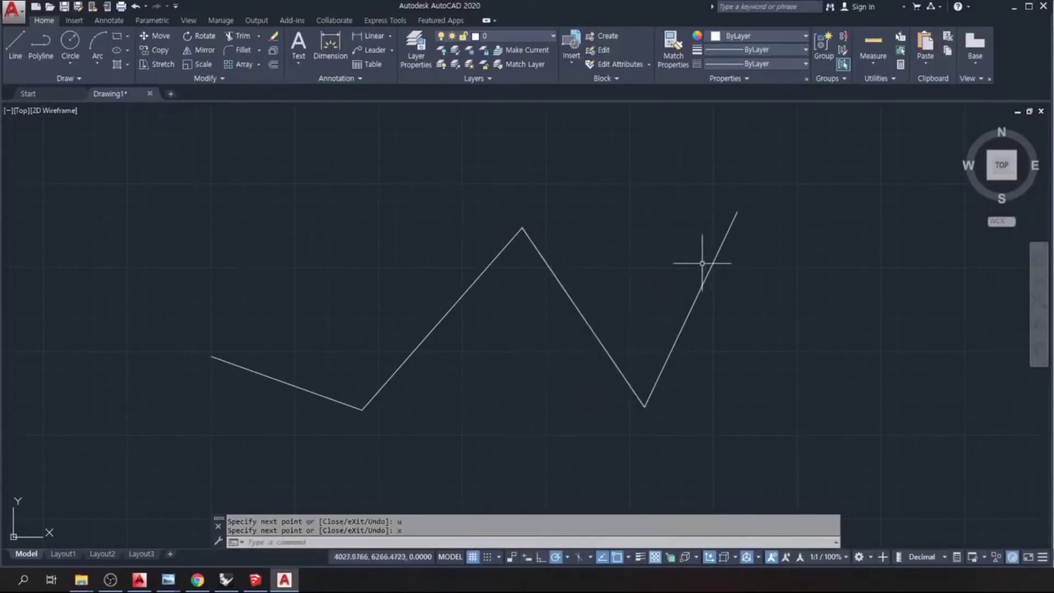
# Draw a four-sided shape overlapping the zigzag's middle peak with the Line command, finishing it with the Close option.
pyautogui.press('Return')
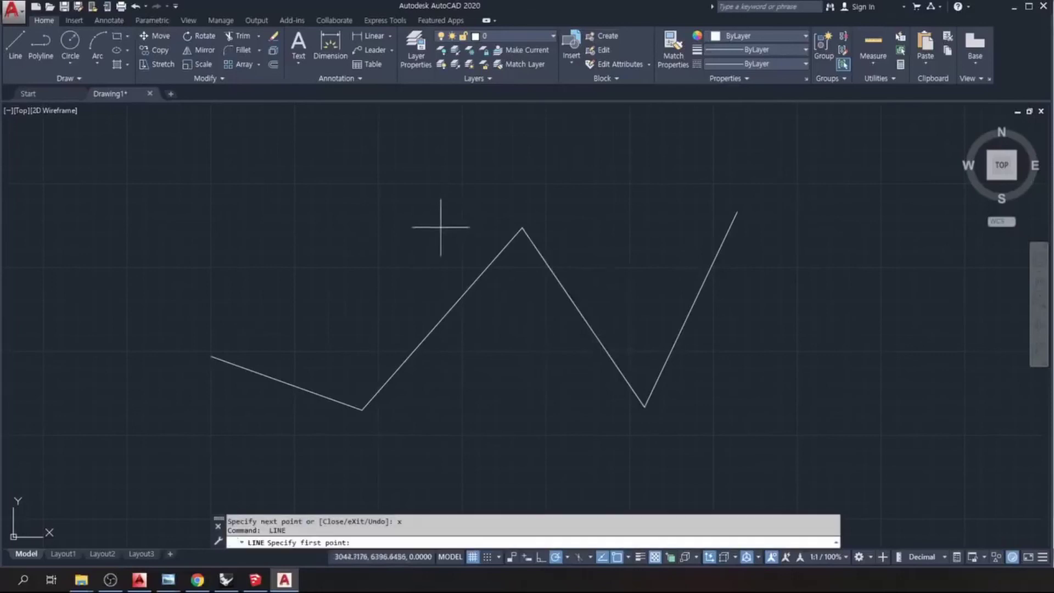
pyautogui.click(276, 235)
pyautogui.click(416, 167)
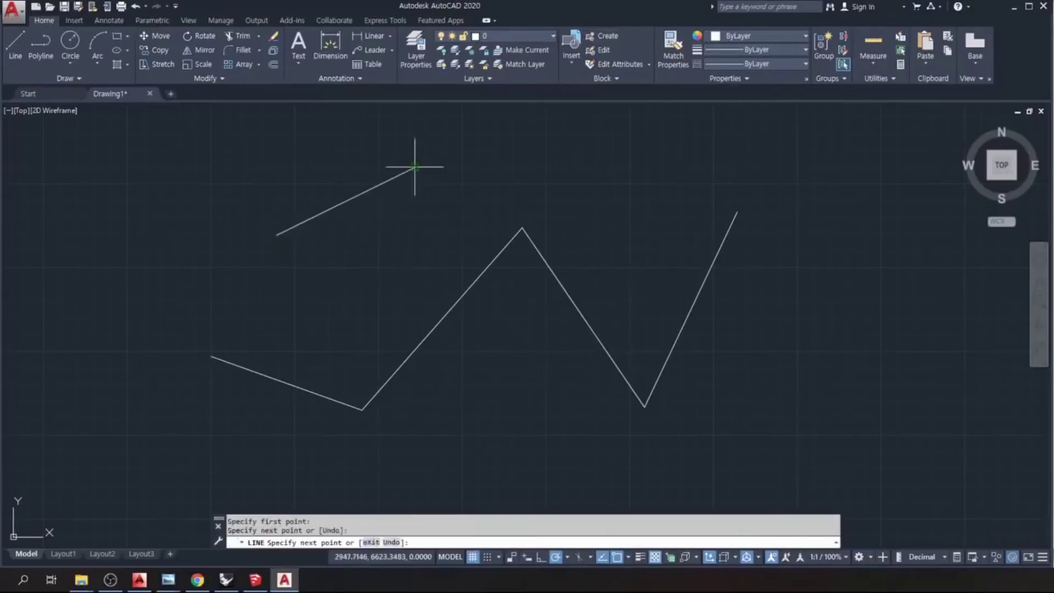
pyautogui.click(591, 207)
pyautogui.click(523, 380)
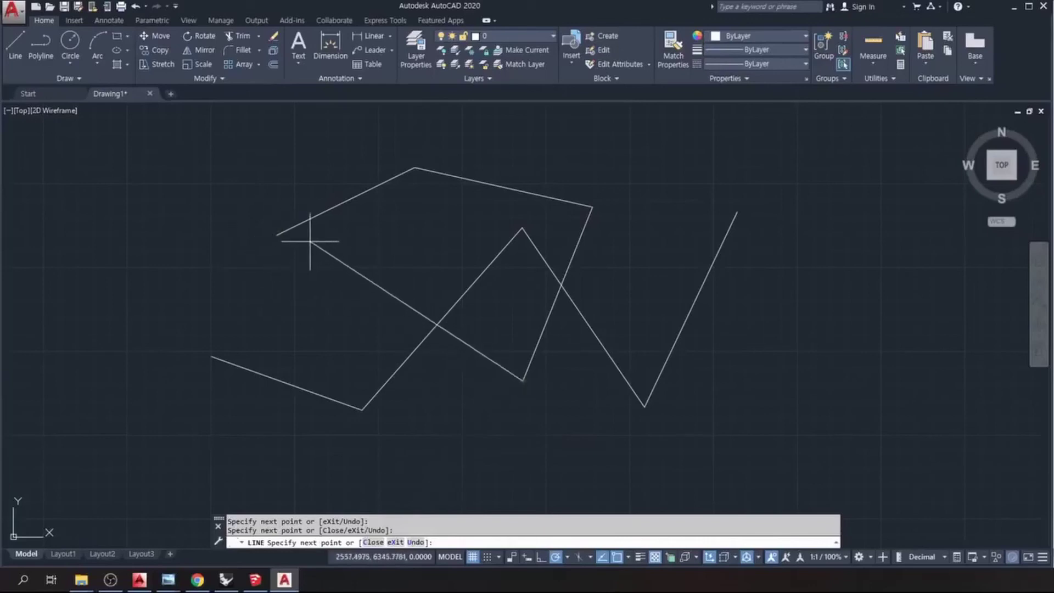
pyautogui.write('c')
pyautogui.press('Return')
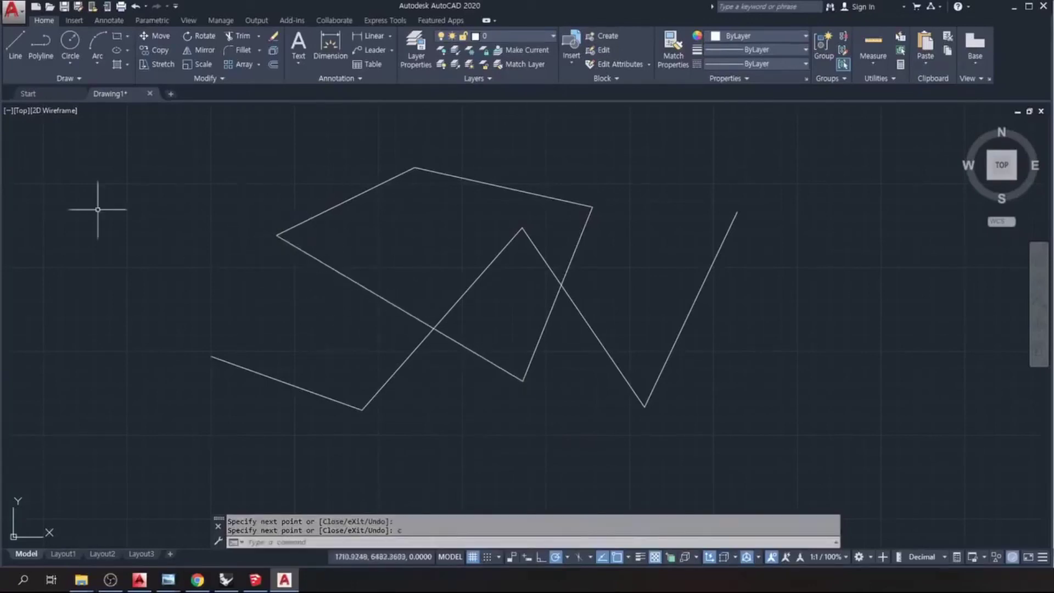
# Select the four-sided shape's long lower edge and its two upper edges one by one to check they are separate objects.
pyautogui.click(313, 257)
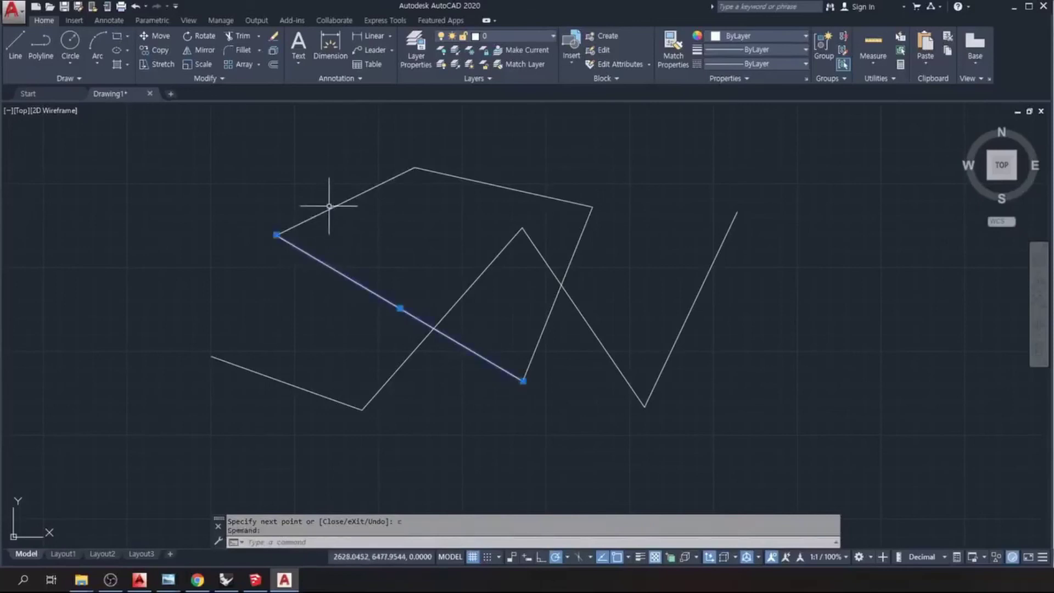
pyautogui.click(330, 211)
pyautogui.click(487, 187)
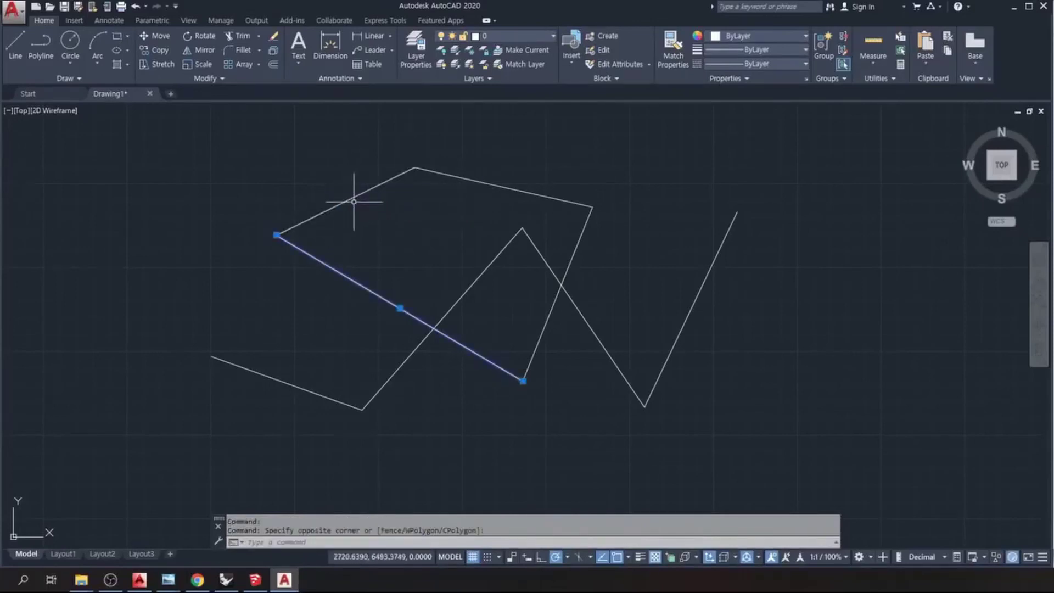
pyautogui.click(354, 198)
pyautogui.click(481, 180)
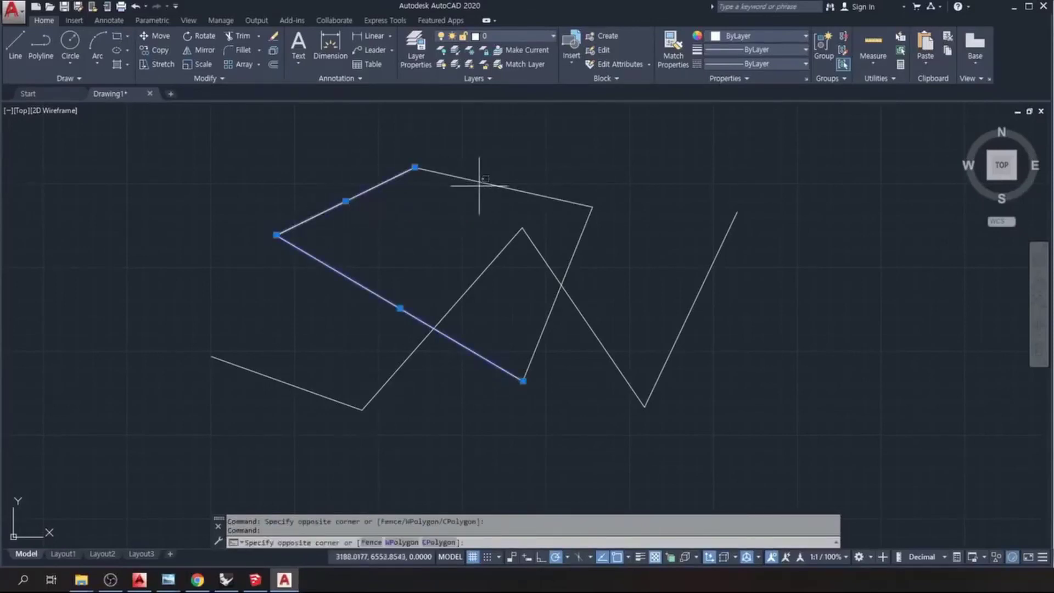
pyautogui.click(484, 177)
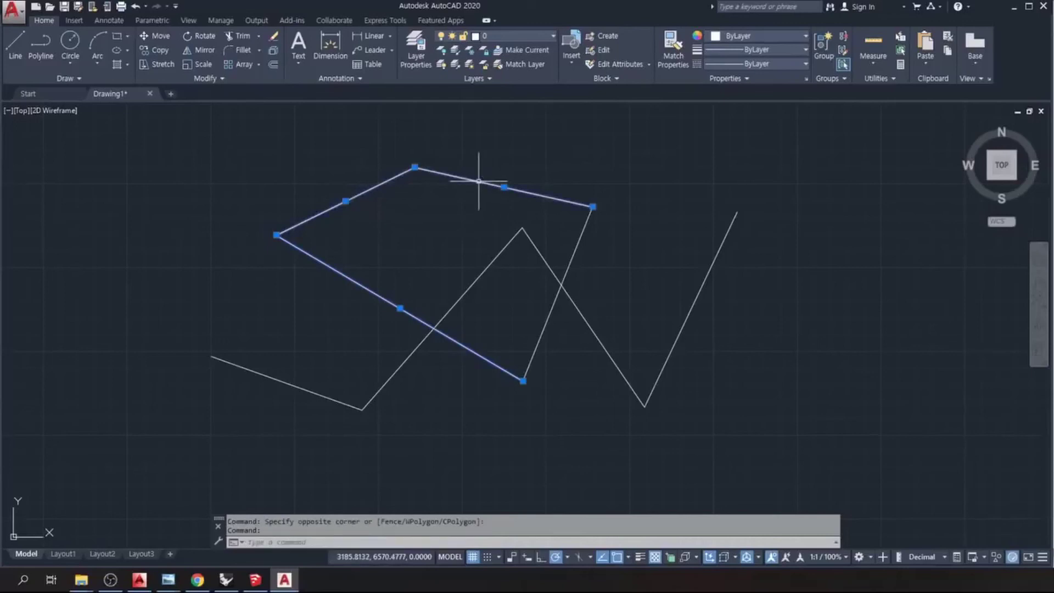
# Switch to Rhino, maximize the Top viewport and draw a single vertical line in its upper-left quadrant with the Line command.
pyautogui.click(226, 580)
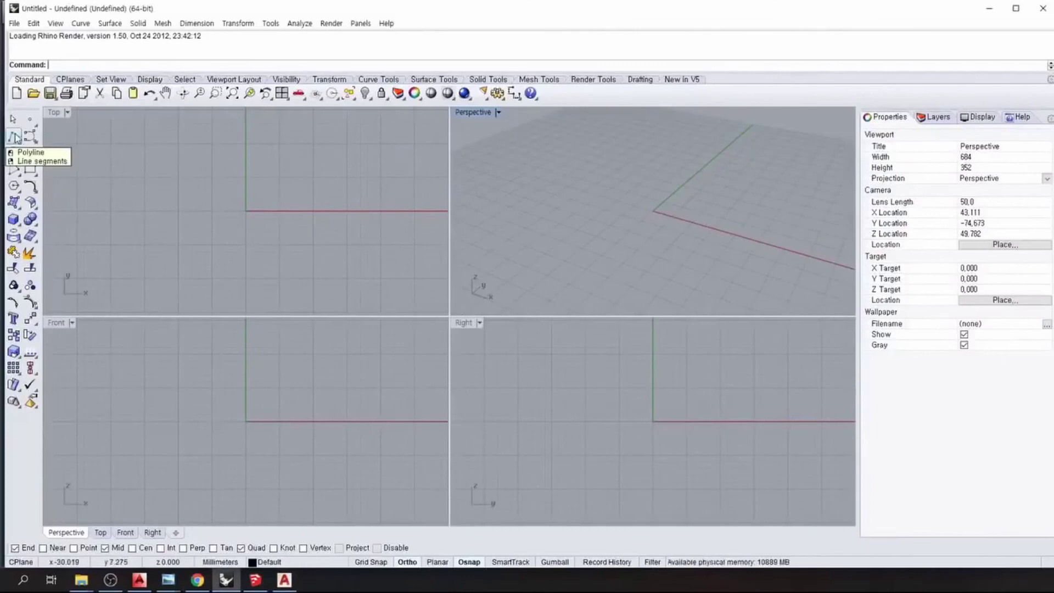
pyautogui.doubleClick(53, 112)
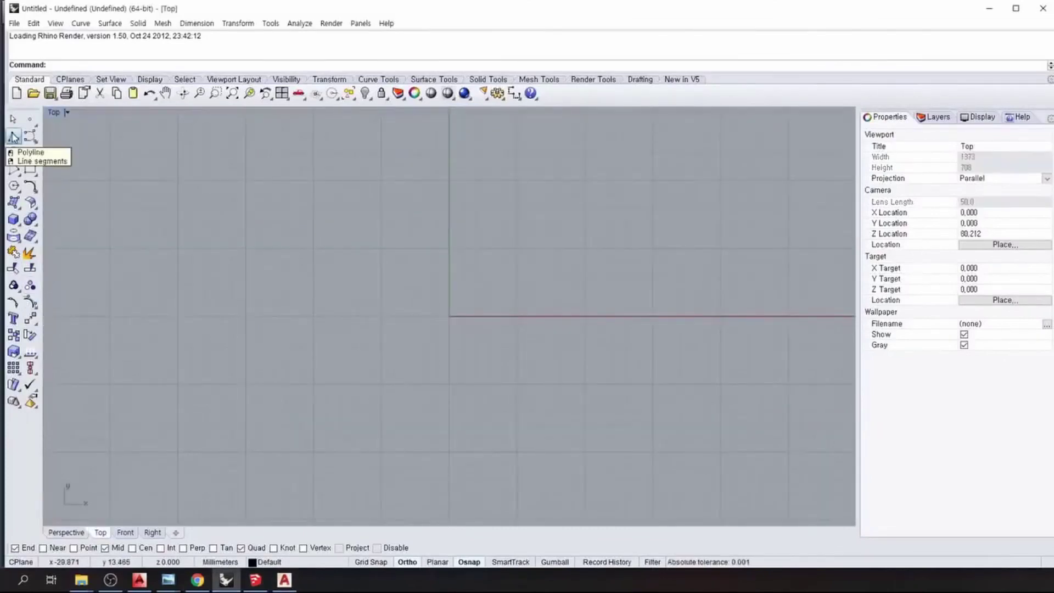
pyautogui.click(14, 138)
pyautogui.click(33, 144)
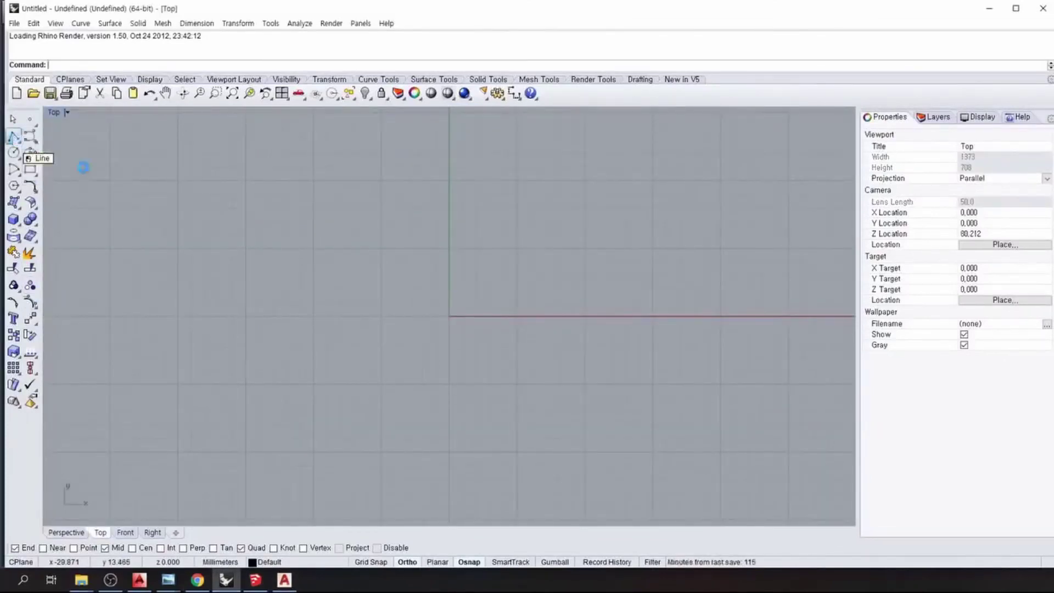
pyautogui.click(225, 206)
pyautogui.click(225, 280)
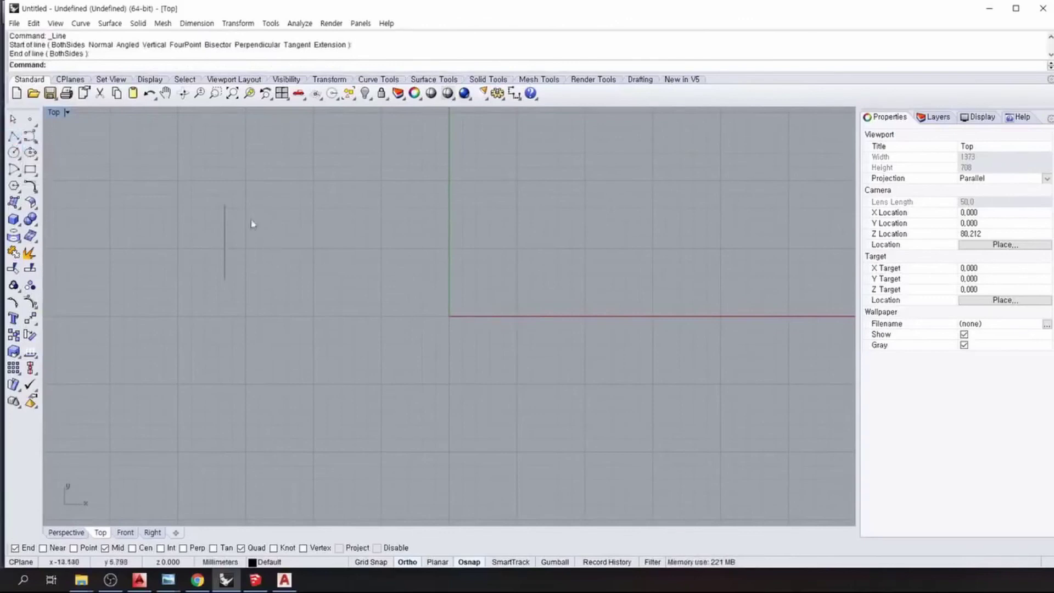
# Start a polyline below the vertical line in Rhino and draw its stepped horizontal and vertical segments with Ortho on.
pyautogui.click(20, 146)
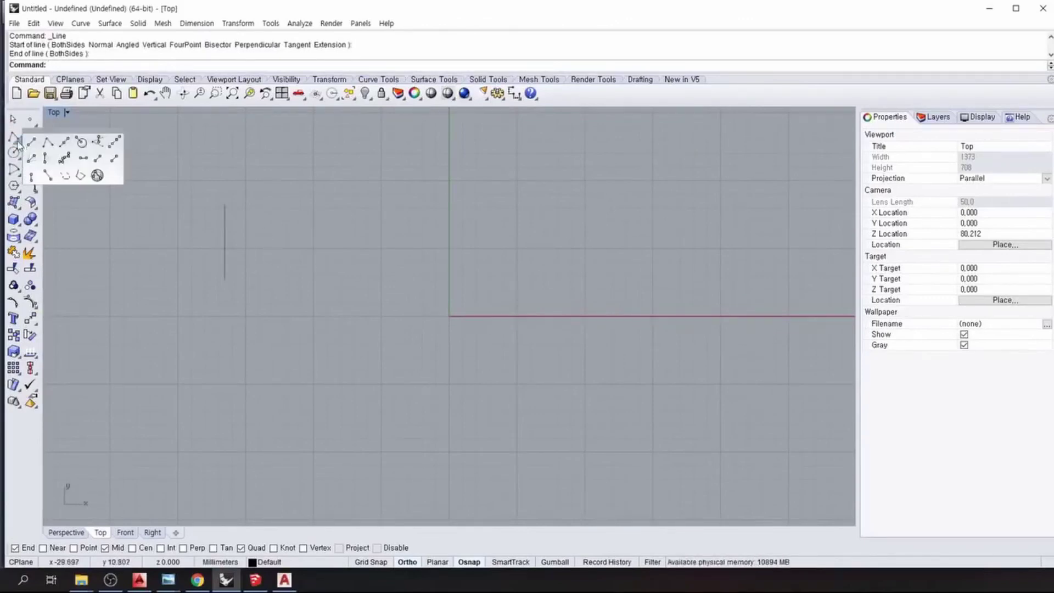
pyautogui.moveTo(48, 134); pyautogui.dragTo(96, 121)
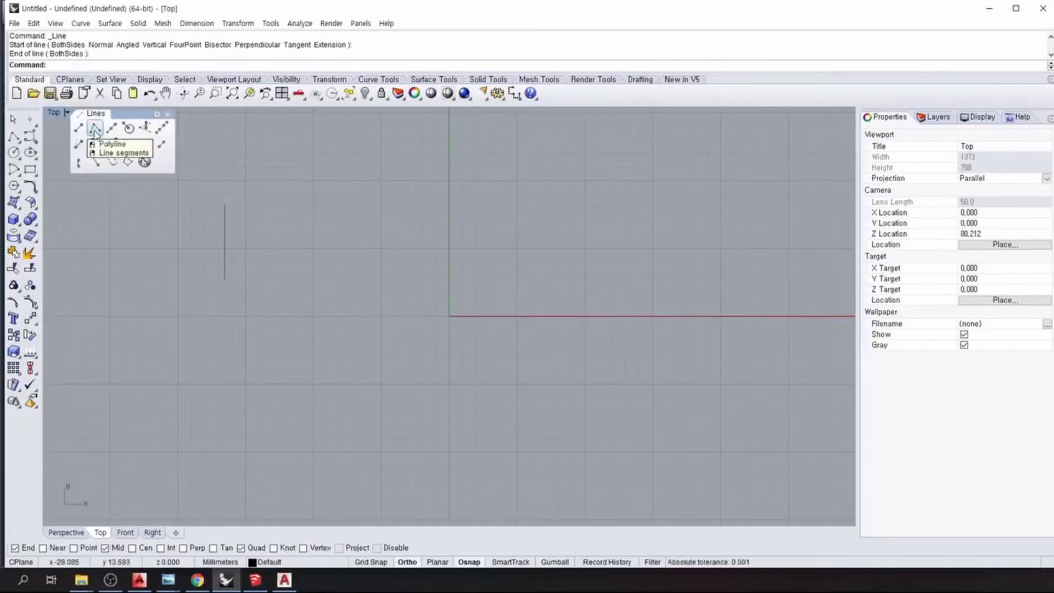
pyautogui.click(95, 131)
pyautogui.click(193, 345)
pyautogui.click(287, 345)
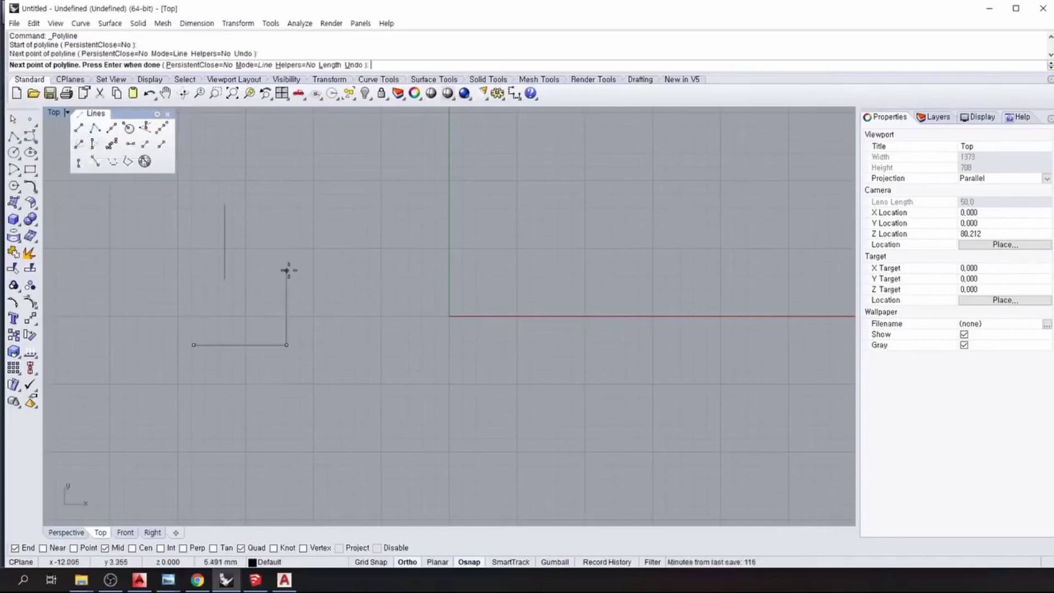
pyautogui.click(349, 218)
pyautogui.click(422, 218)
# Turn Ortho off, continue the polyline with five slanted segments around the origin and finish it with the Close option.
pyautogui.press('F8')
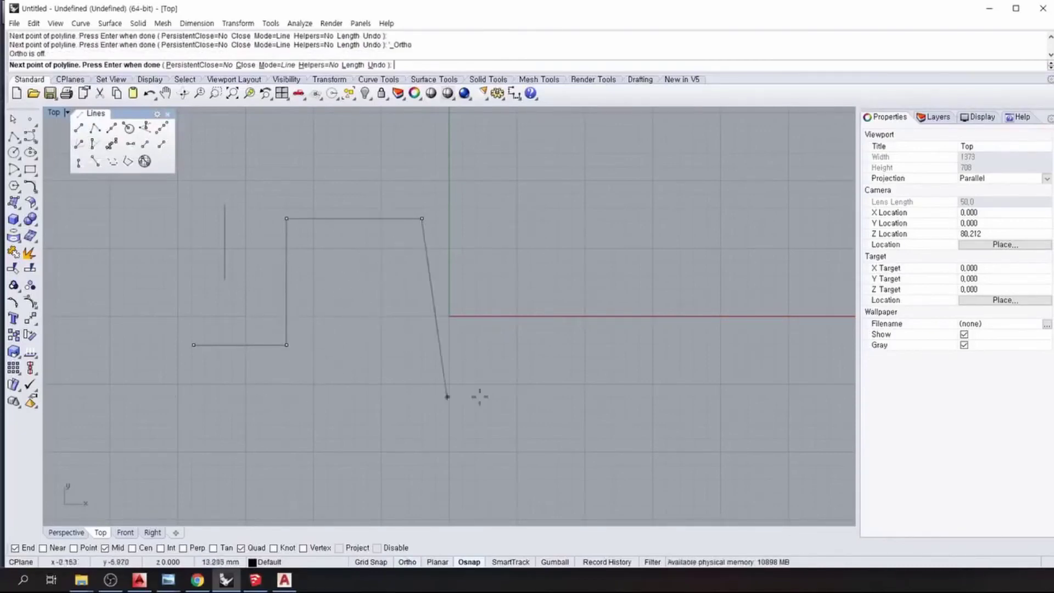
pyautogui.click(322, 401)
pyautogui.click(521, 424)
pyautogui.click(516, 269)
pyautogui.click(421, 357)
pyautogui.click(493, 231)
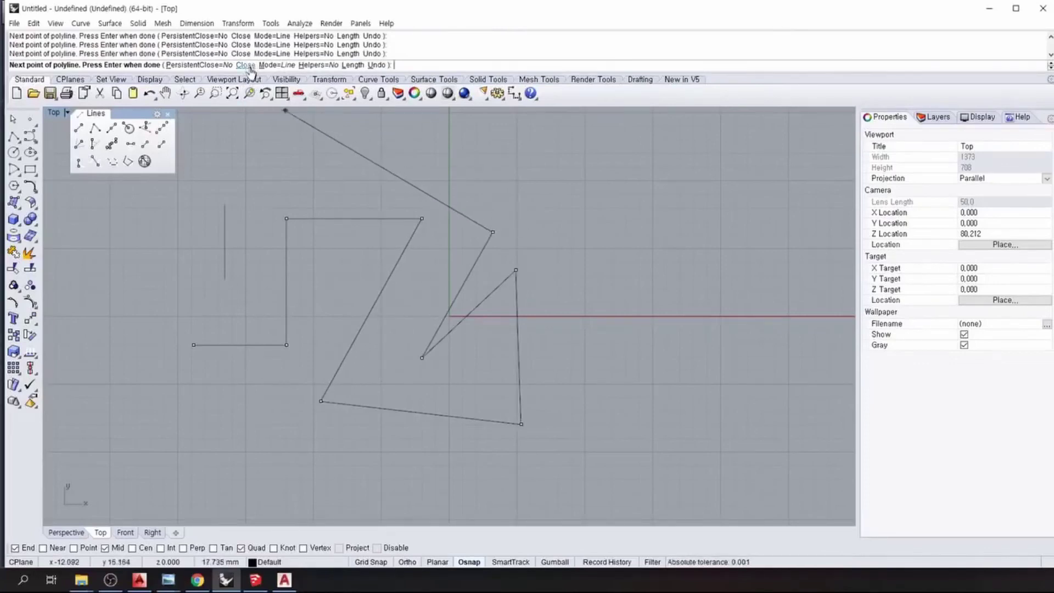
pyautogui.write('c')
pyautogui.press('Return')
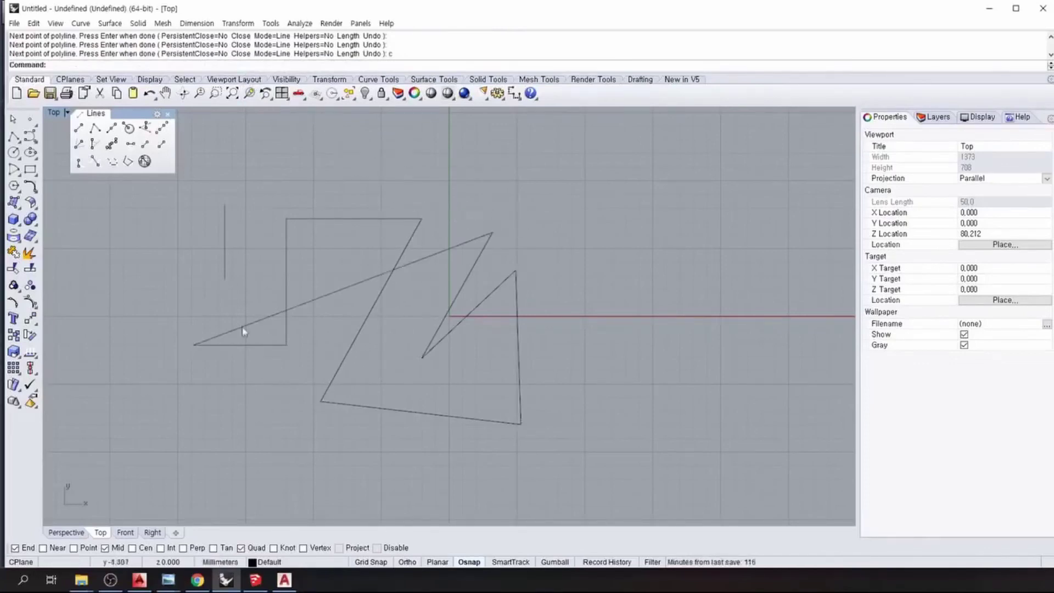
# Return to AutoCAD and erase the zigzag and the four-sided shape with a crossing window.
pyautogui.click(990, 8)
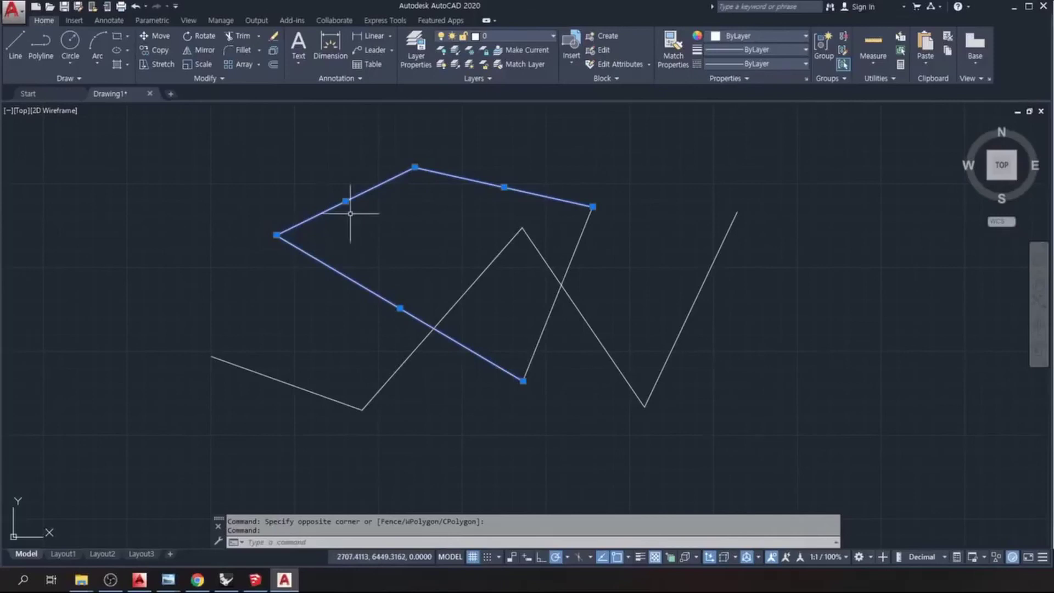
pyautogui.write('l')
pyautogui.press('Return')
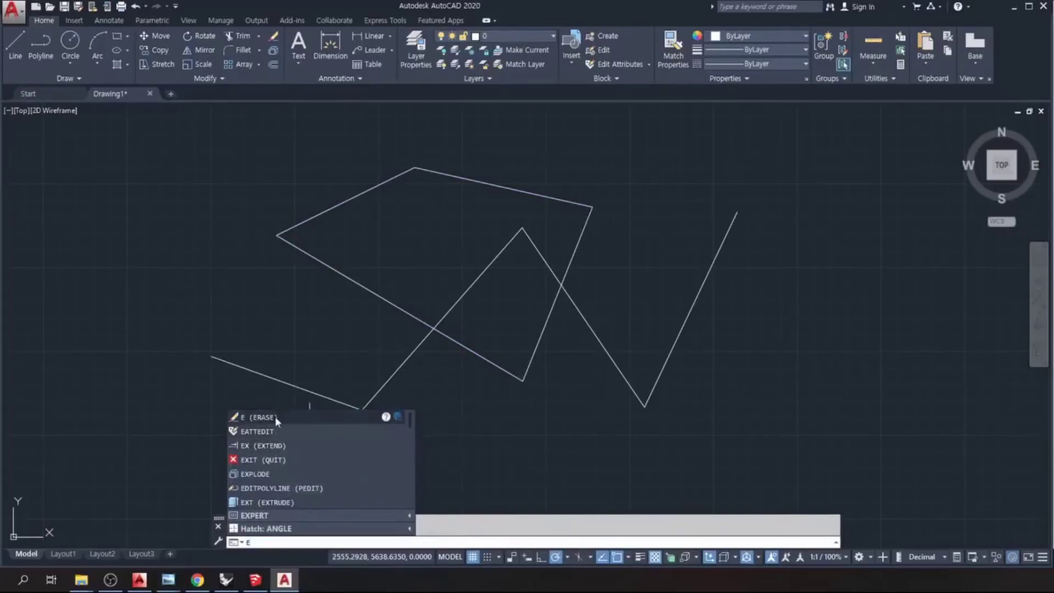
pyautogui.click(275, 417)
pyautogui.click(764, 466)
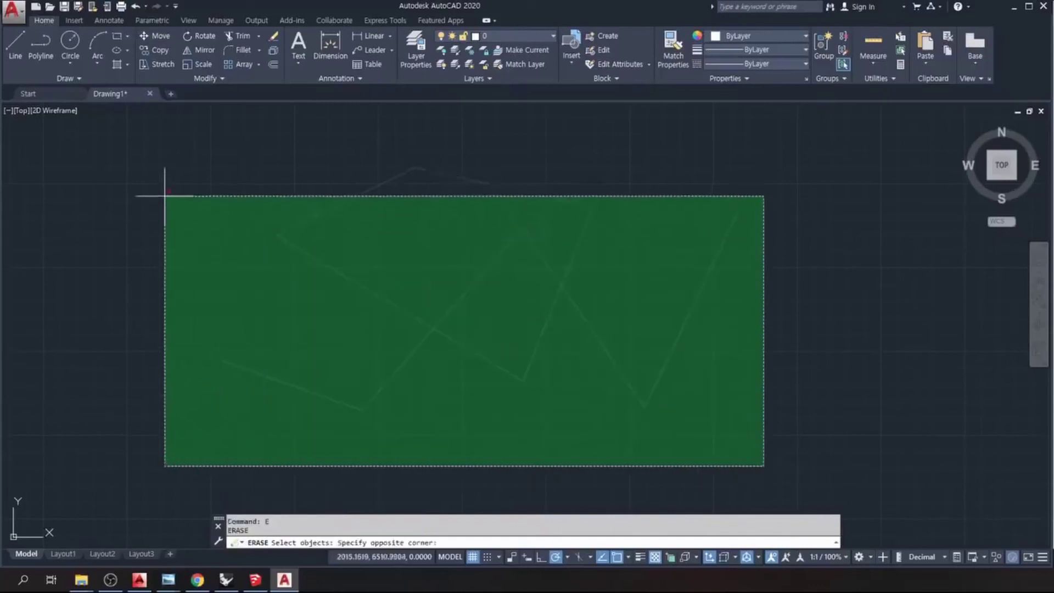
pyautogui.click(165, 196)
pyautogui.press('Return')
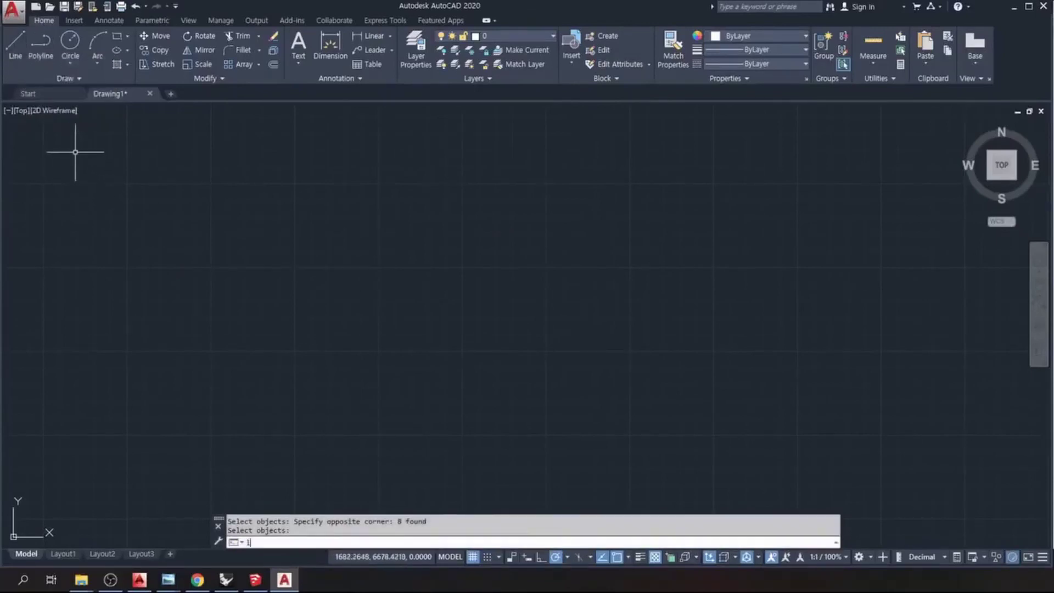
# Draw an irregular six-sided shape in the middle of the drawing with the Polyline command, finishing it with the Close option.
pyautogui.write('l')
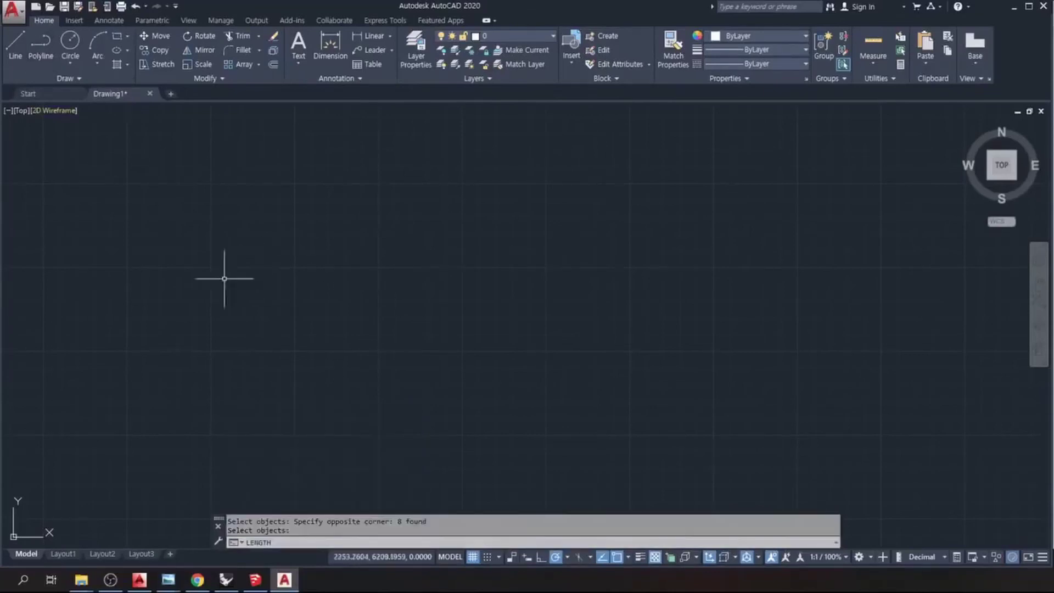
pyautogui.click(42, 43)
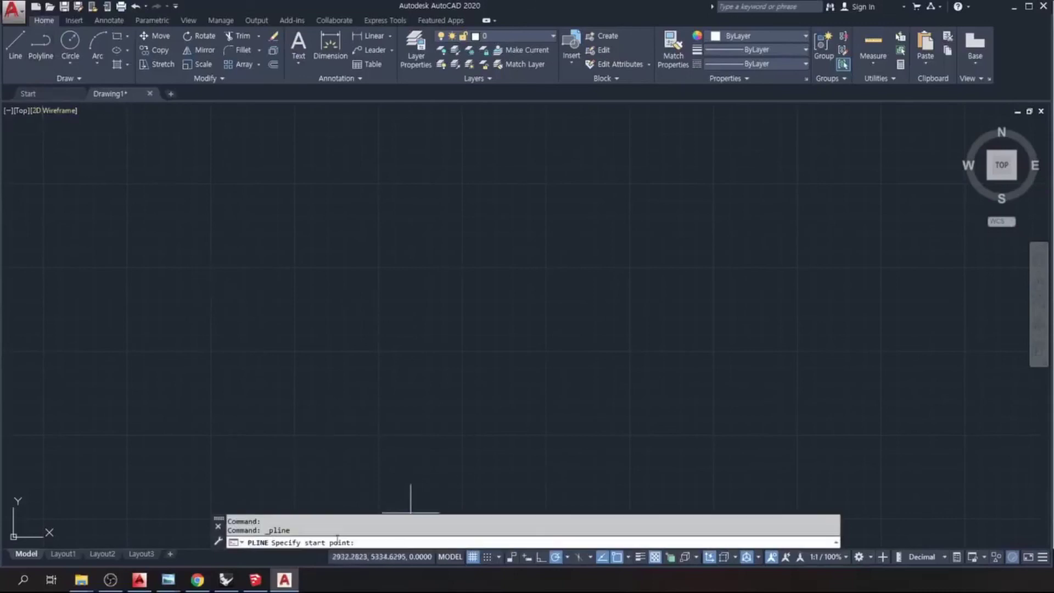
pyautogui.click(347, 344)
pyautogui.click(465, 244)
pyautogui.click(621, 290)
pyautogui.click(488, 392)
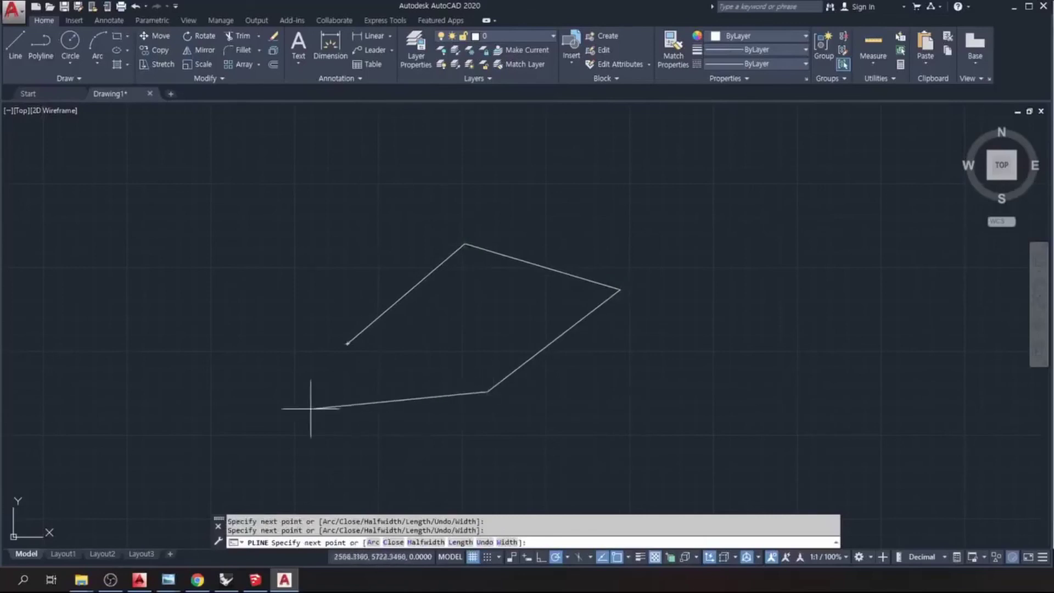
pyautogui.click(303, 408)
pyautogui.click(226, 315)
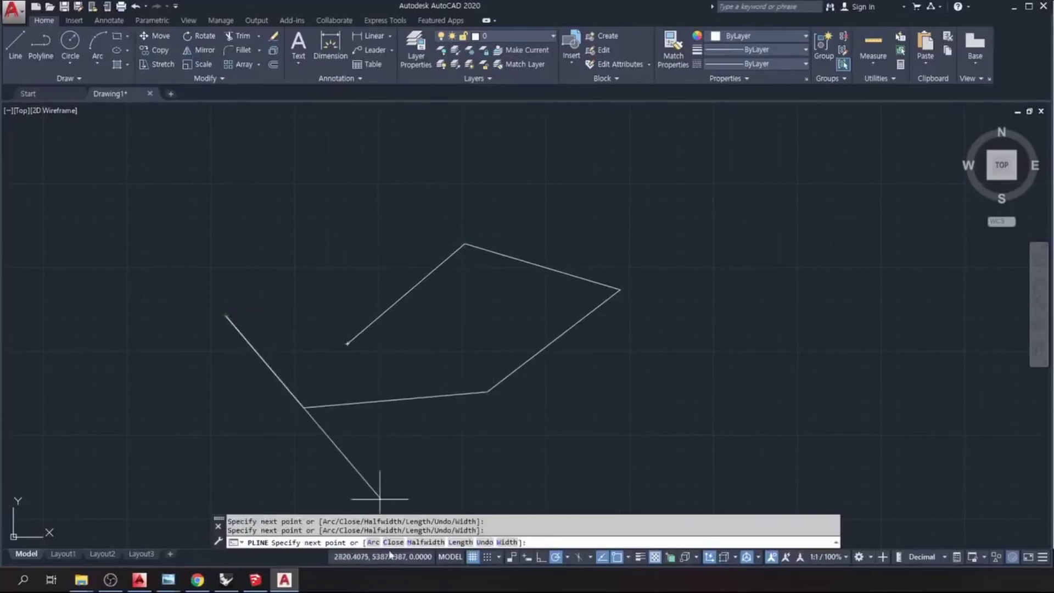
pyautogui.press('Return')
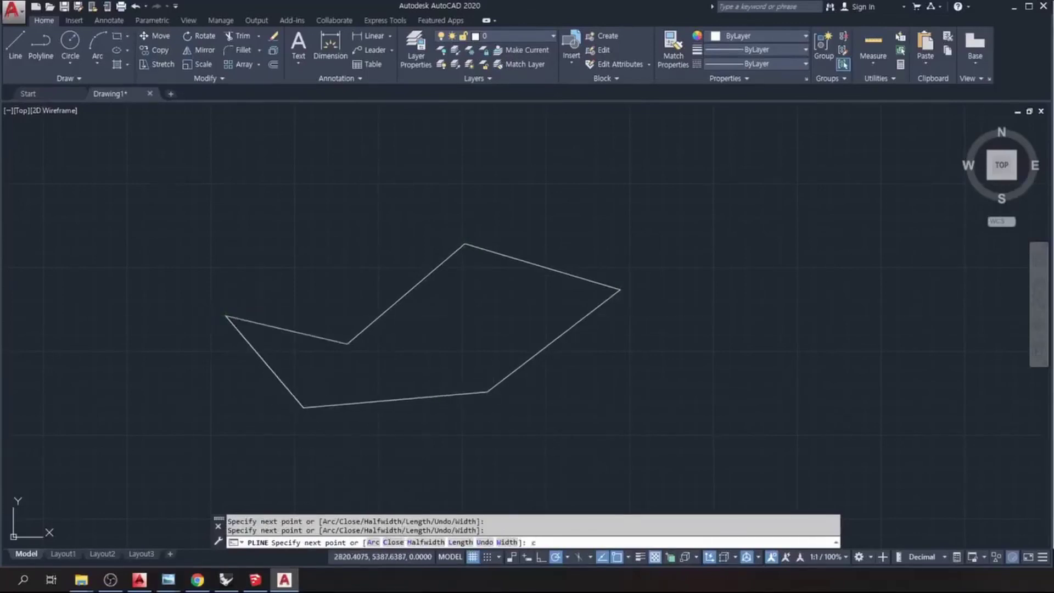
# Select the six-sided polyline by one edge to check that it is a single object, and clear the selection.
pyautogui.click(424, 283)
pyautogui.click(419, 279)
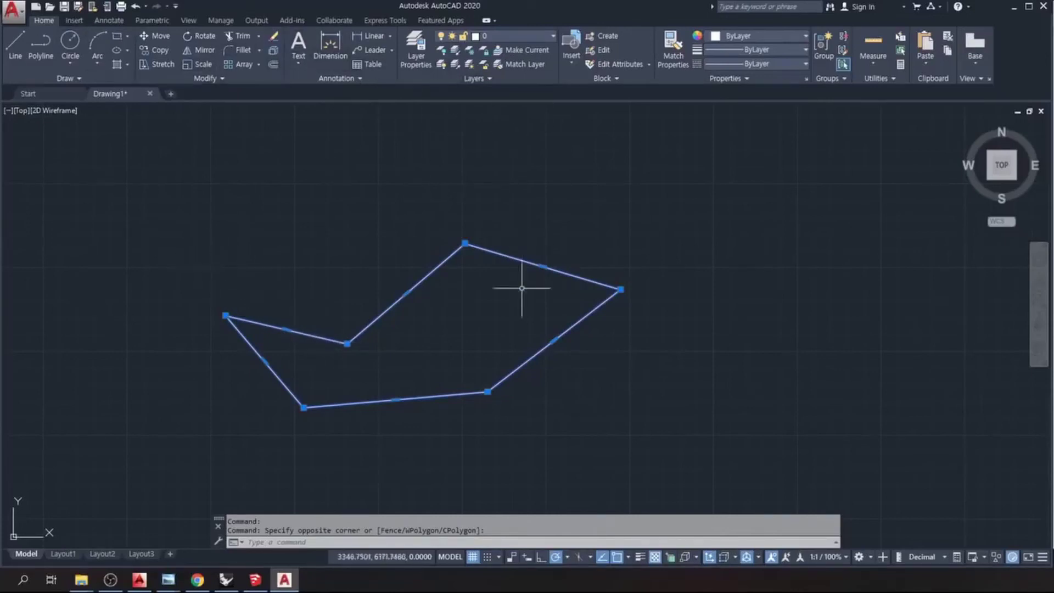
pyautogui.press('Escape')
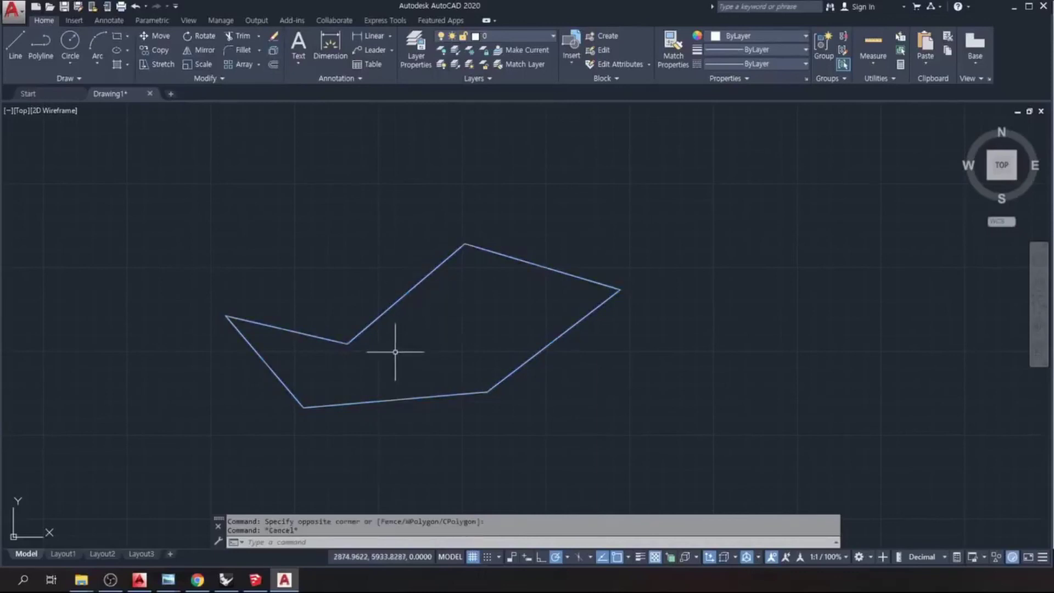
# Explode the six-sided polyline into separate lines.
pyautogui.write('EXPLODE')
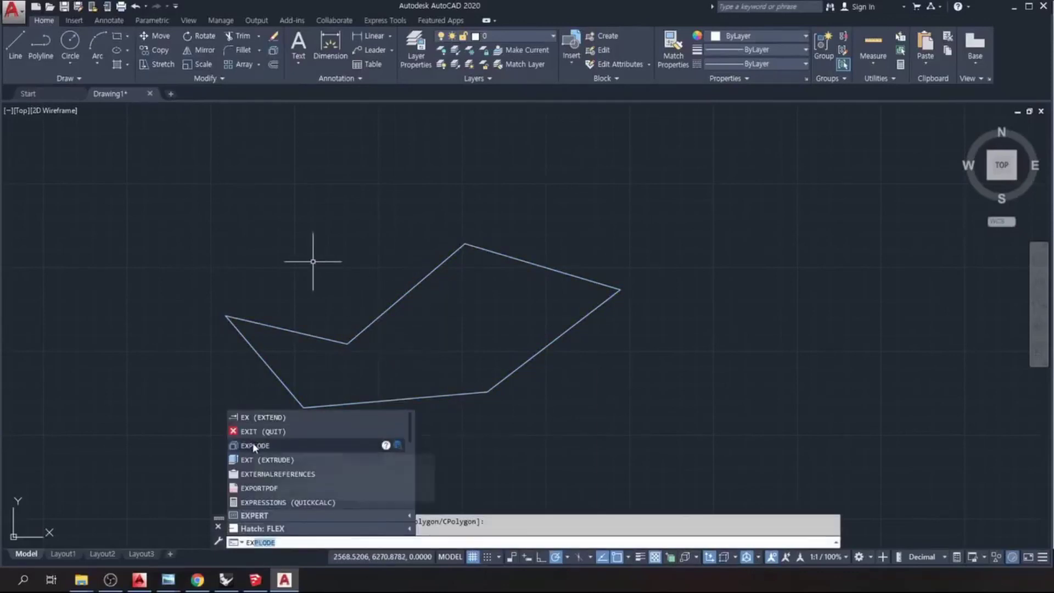
pyautogui.click(253, 445)
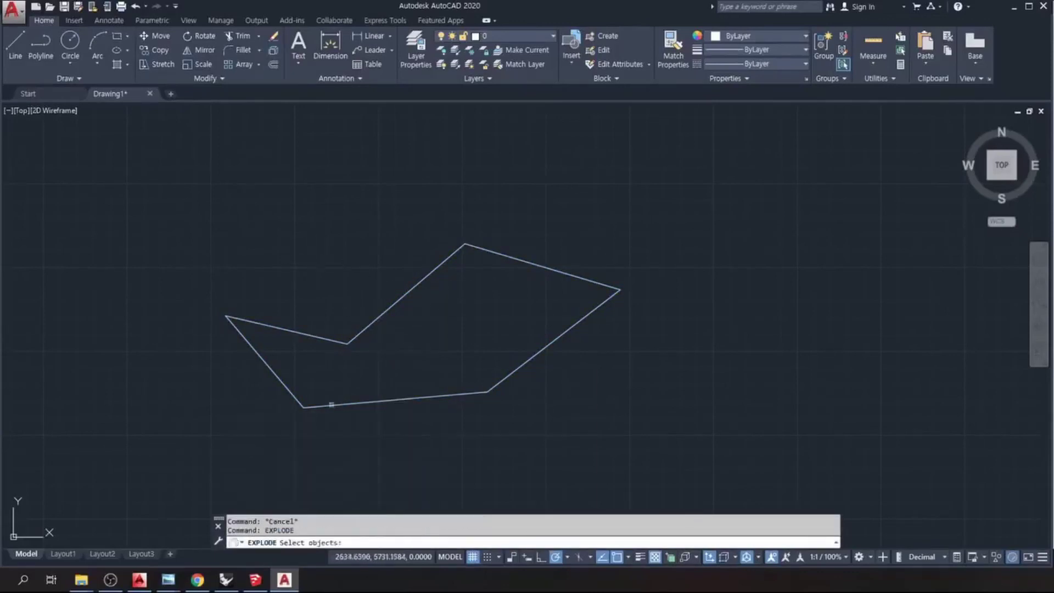
pyautogui.click(320, 339)
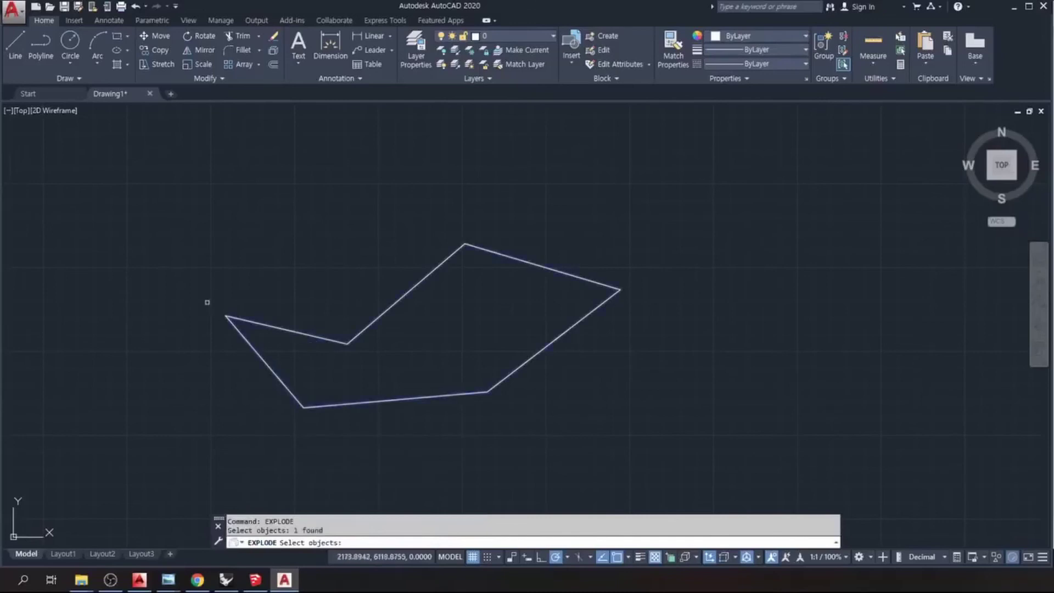
pyautogui.press('Return')
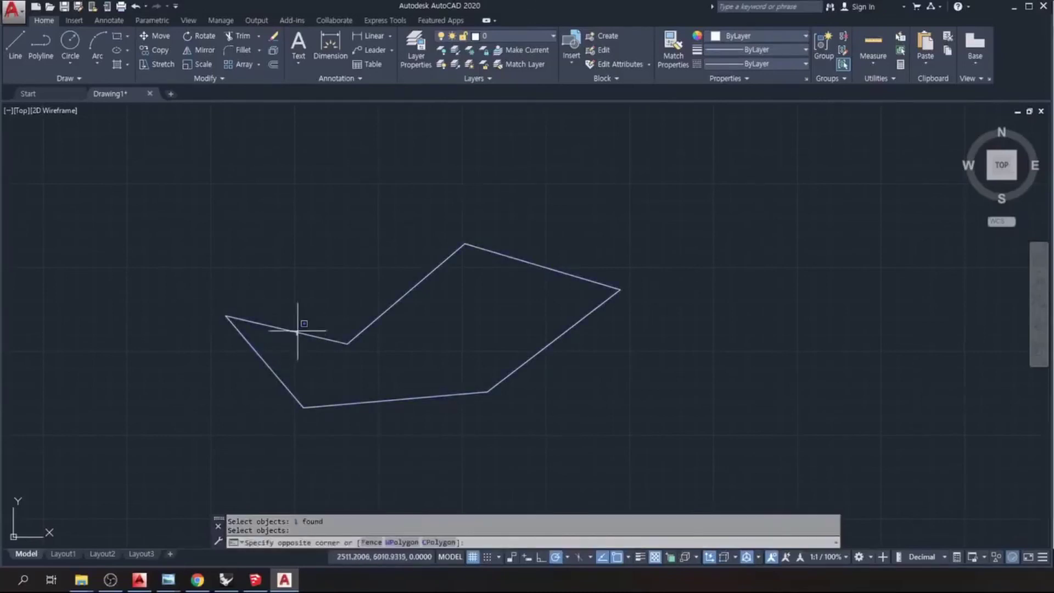
# Select the exploded shape's edges one by one to check they are separate objects, and clear the selection.
pyautogui.click(287, 329)
pyautogui.click(386, 318)
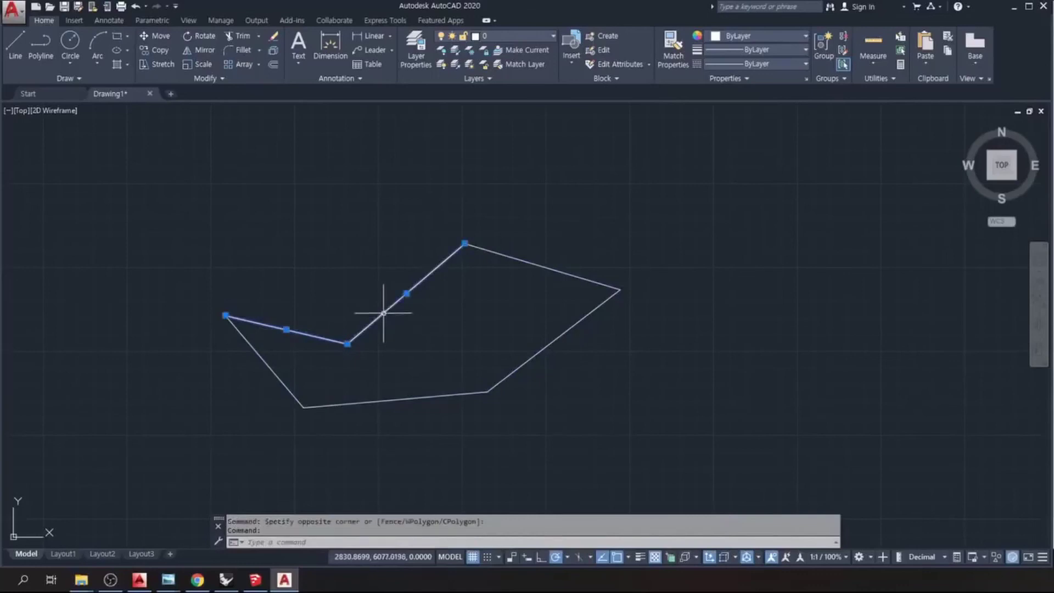
pyautogui.click(526, 256)
pyautogui.click(520, 261)
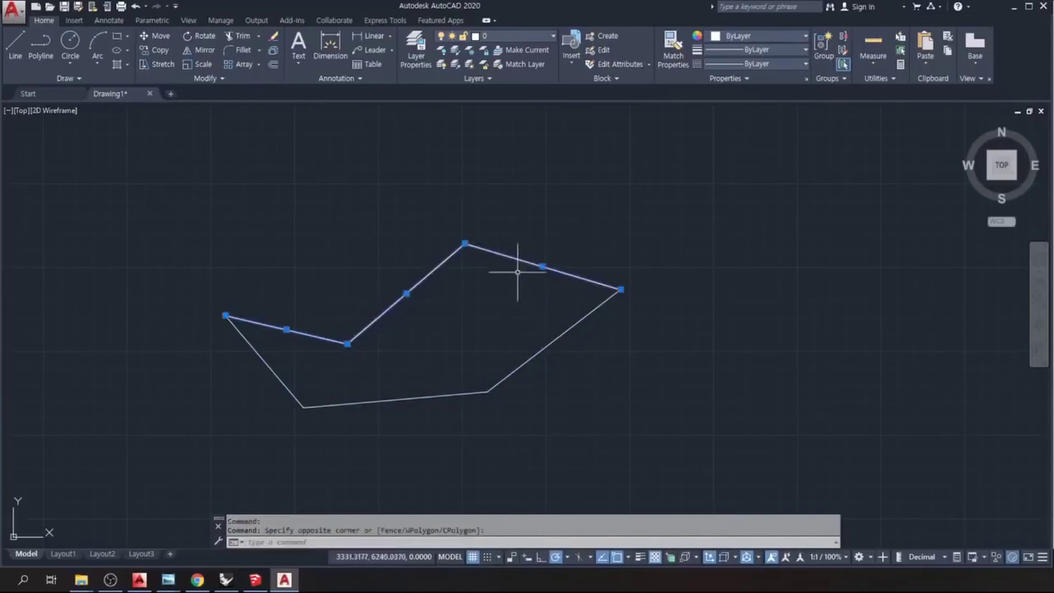
pyautogui.click(544, 347)
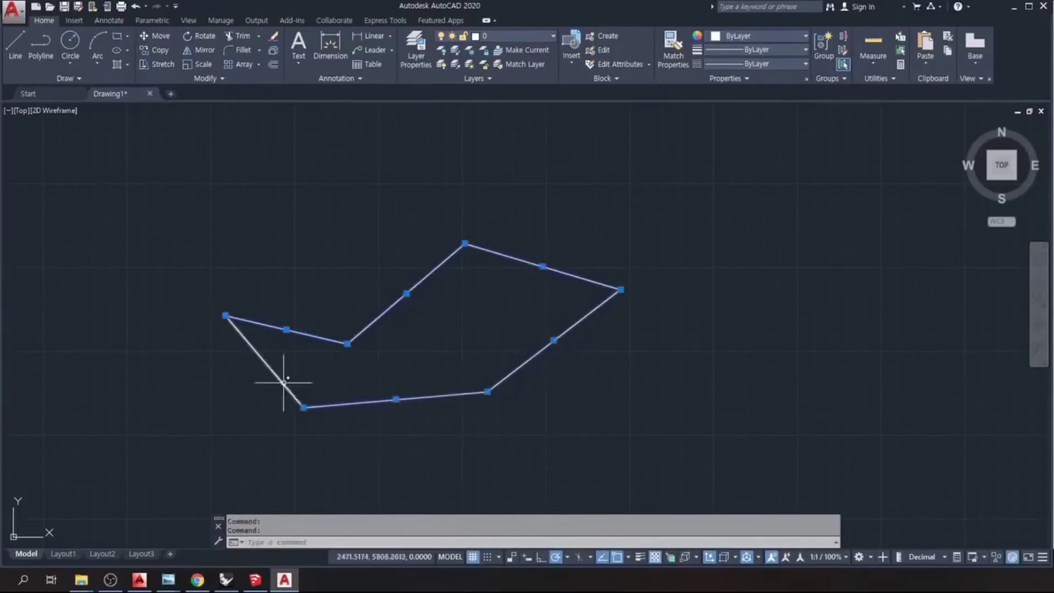
pyautogui.press('Escape')
# Erase all the lines of the exploded shape with a selection window.
pyautogui.write('e')
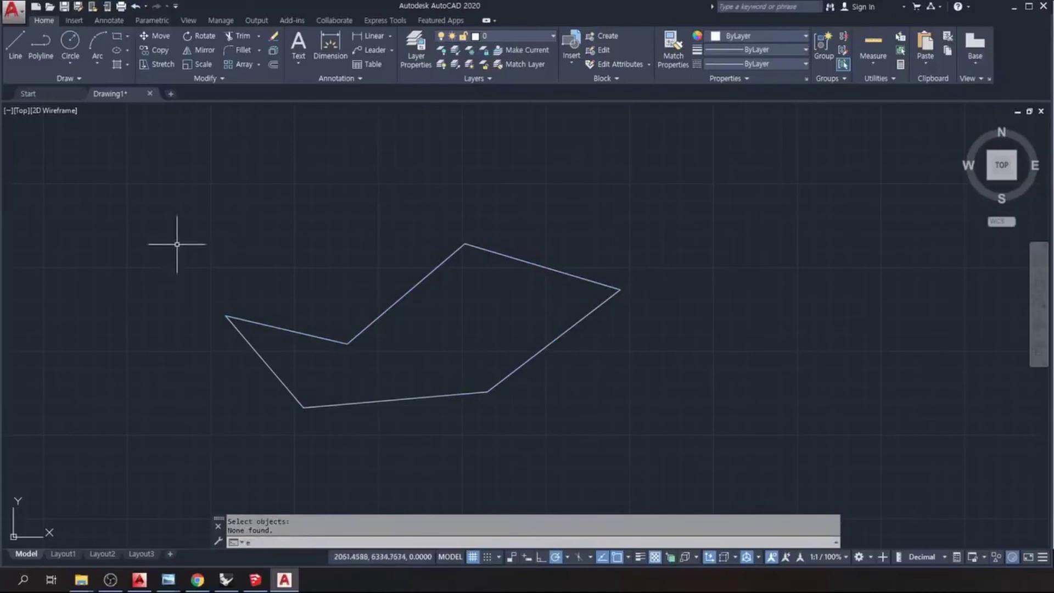
pyautogui.press('Return')
pyautogui.click(182, 217)
pyautogui.click(701, 493)
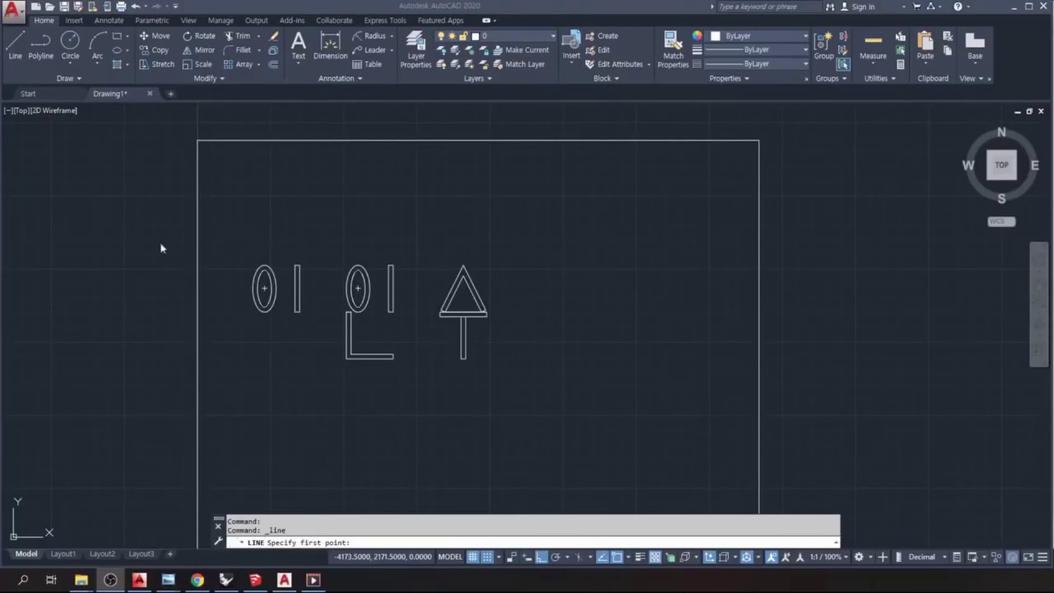
pyautogui.click(537, 287)
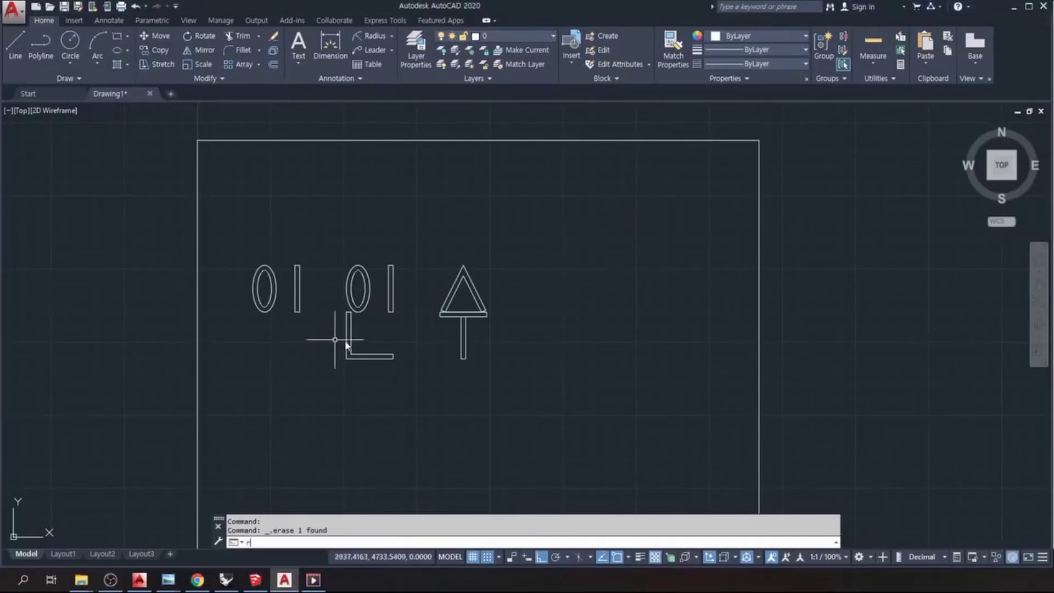
pyautogui.write('rec')
pyautogui.press('Return')
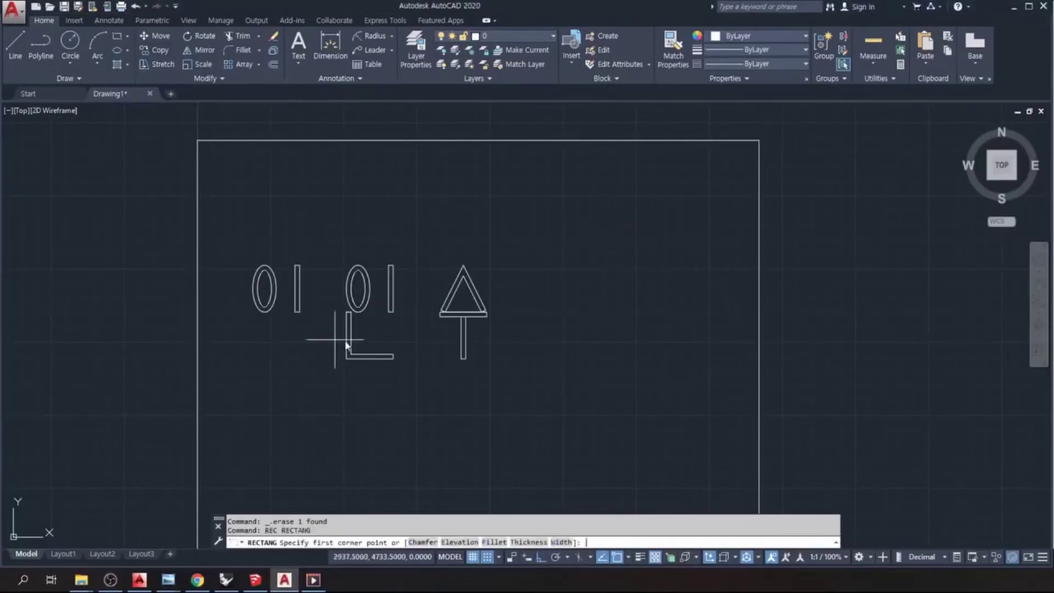
pyautogui.click(525, 453)
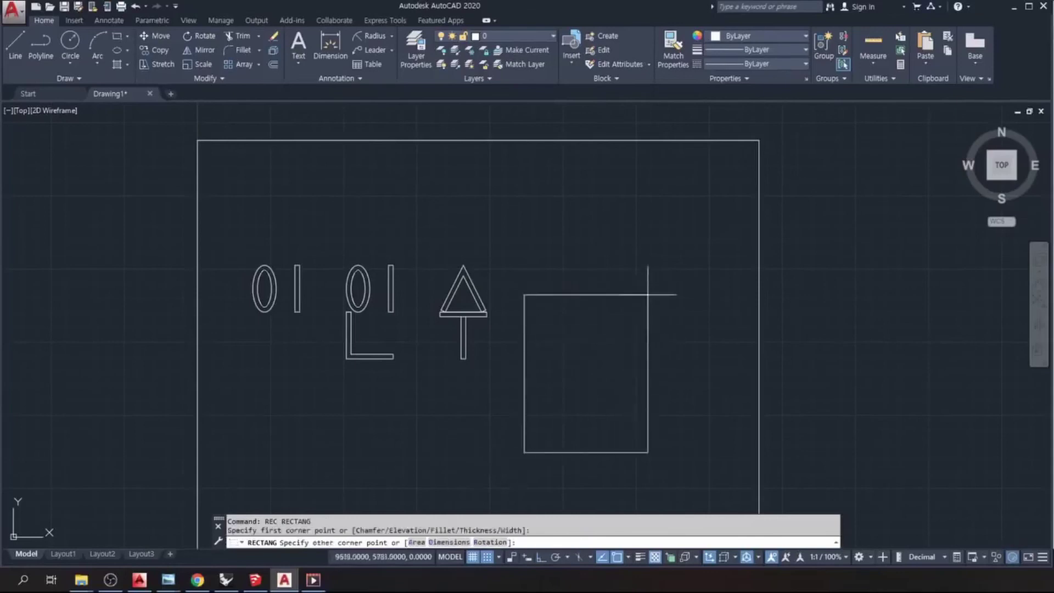
pyautogui.press('F8')
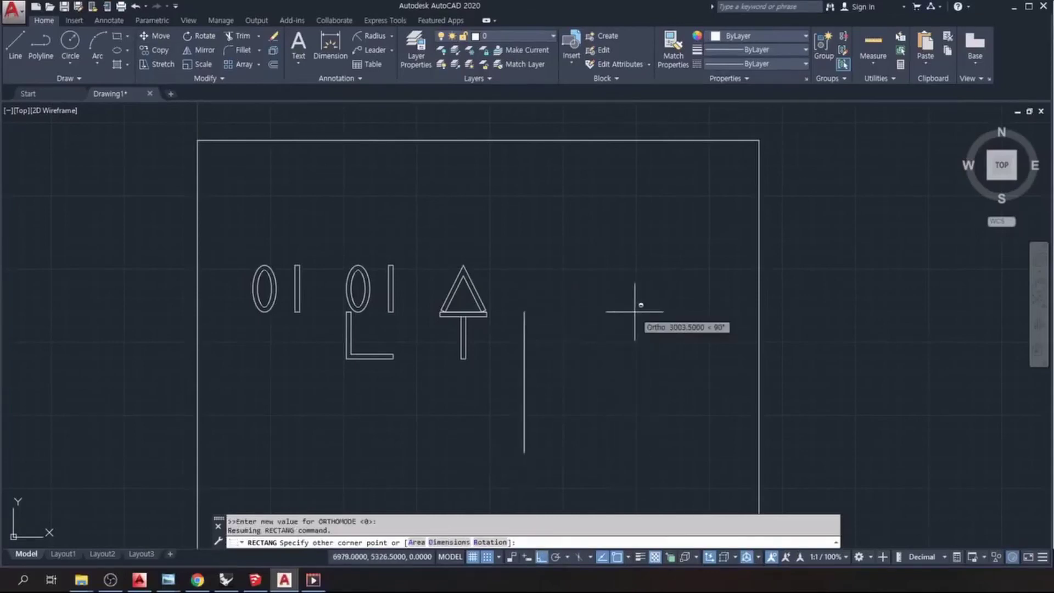
pyautogui.write('@1000,1000')
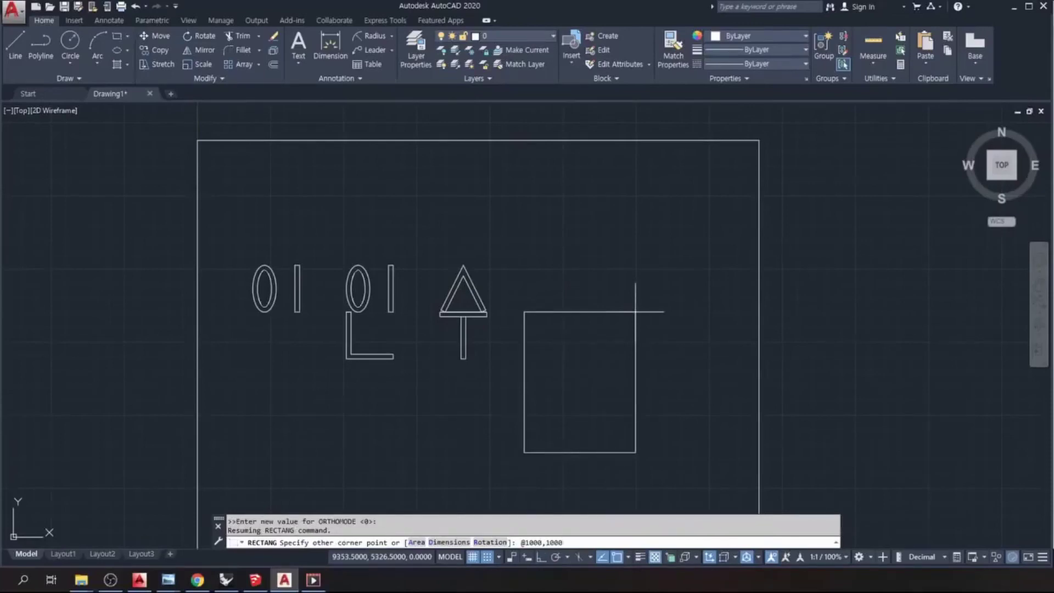
pyautogui.press('Return')
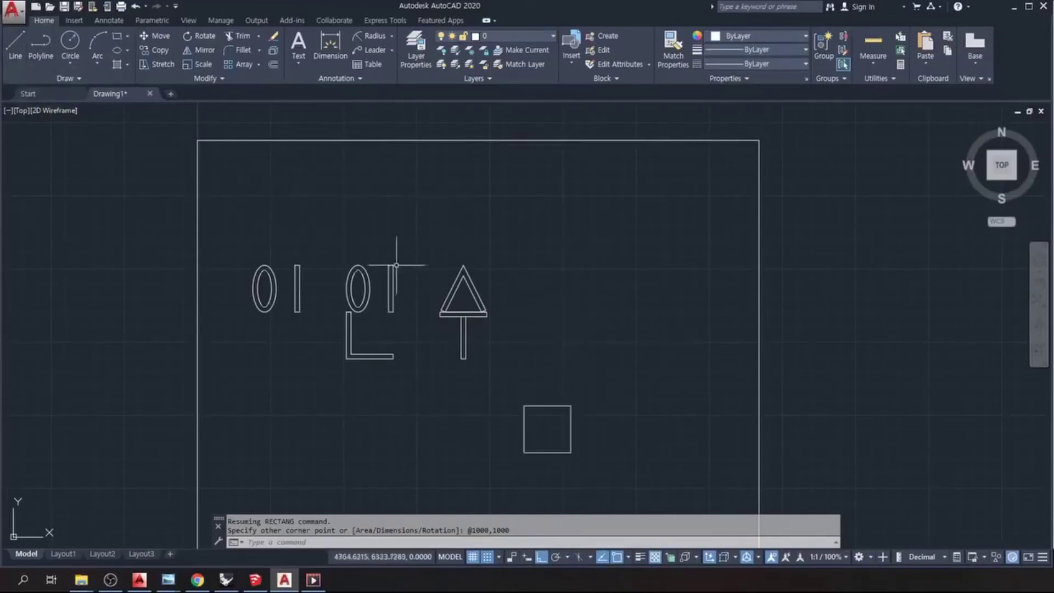
# Draw a narrow upright rectangle about 1200 units tall from four connected lines above the first vertical bar.
pyautogui.click(16, 43)
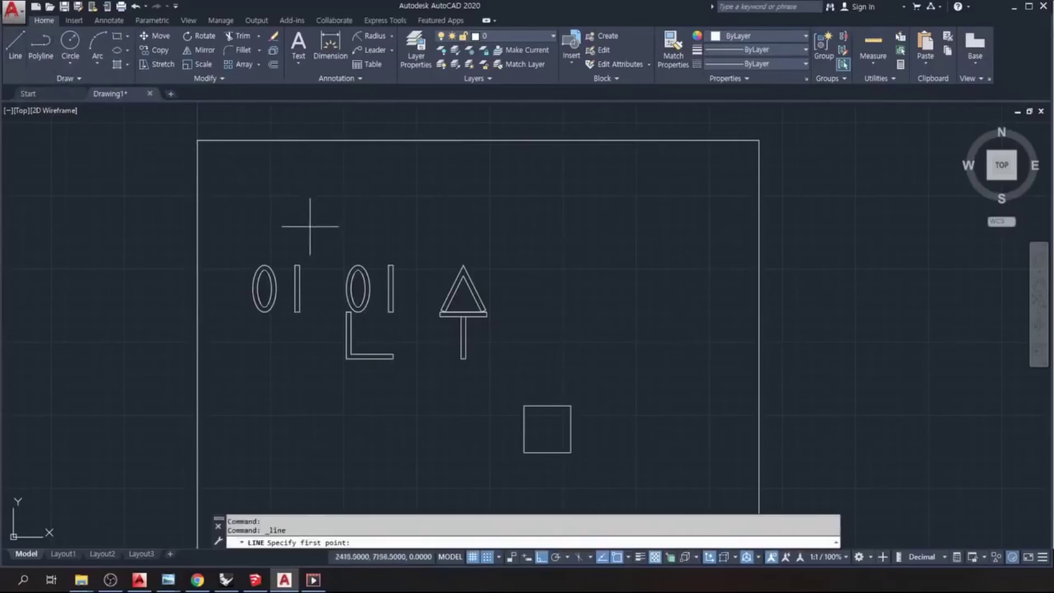
pyautogui.click(298, 242)
pyautogui.click(299, 186)
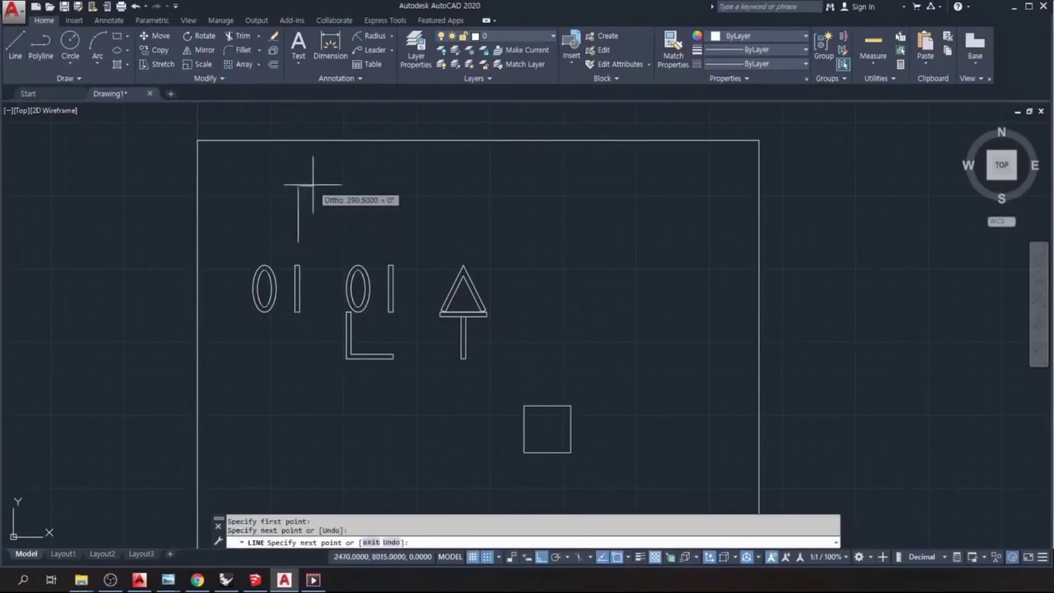
pyautogui.click(310, 186)
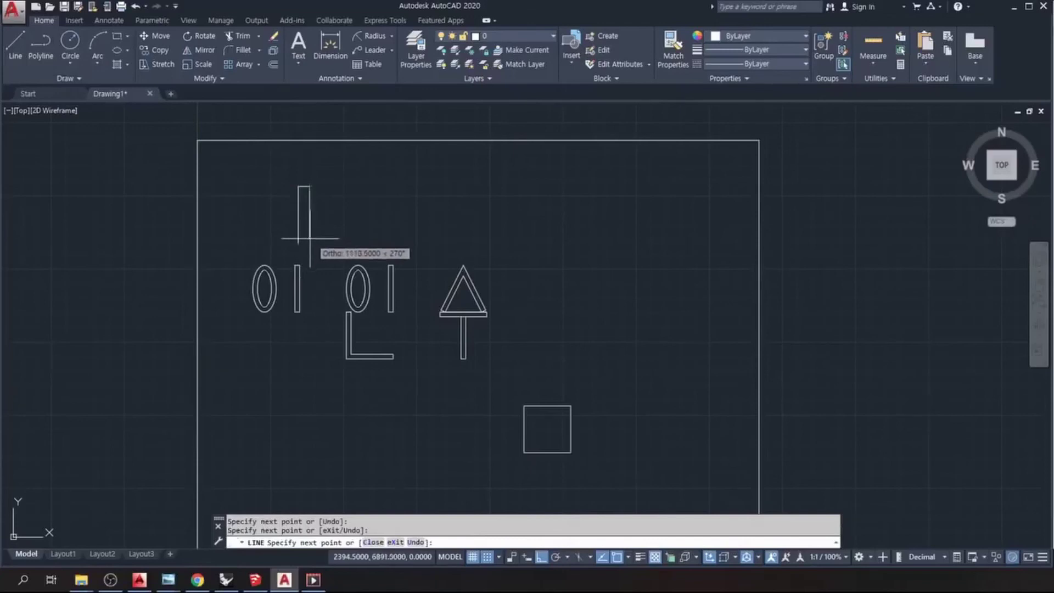
pyautogui.click(310, 241)
pyautogui.click(298, 242)
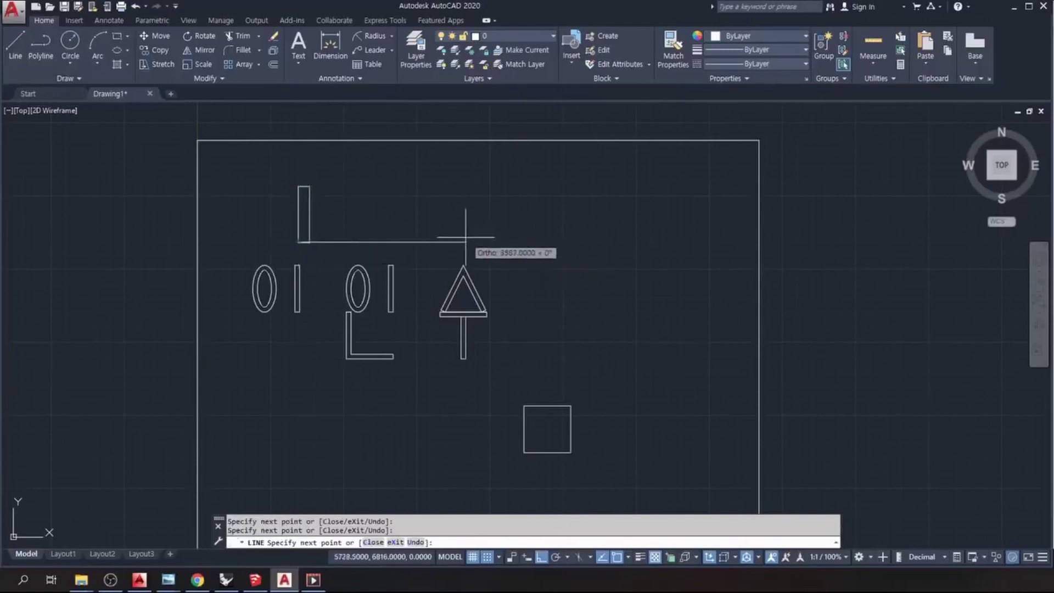
pyautogui.press('Return')
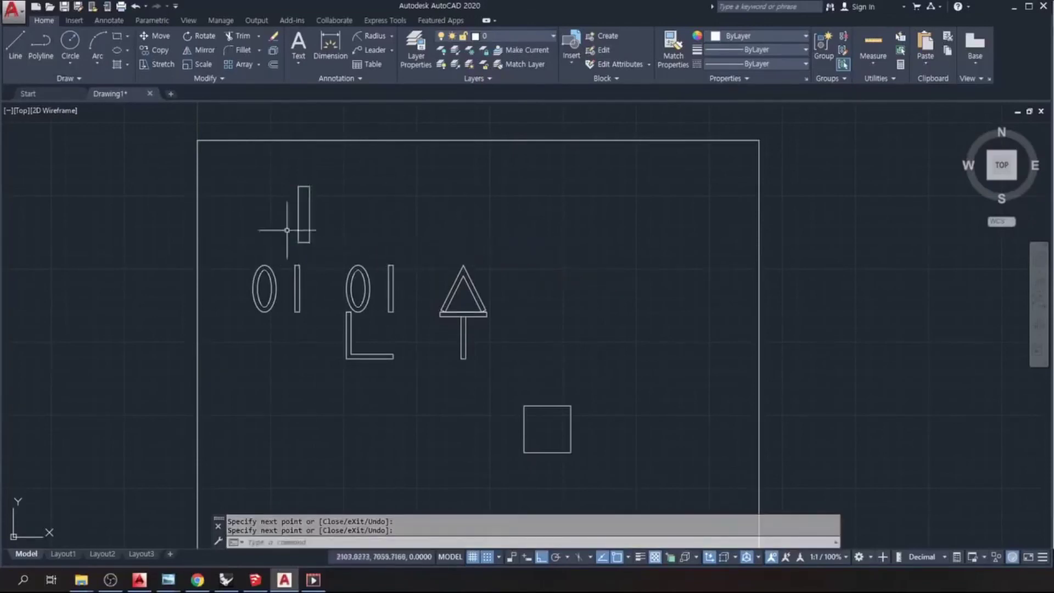